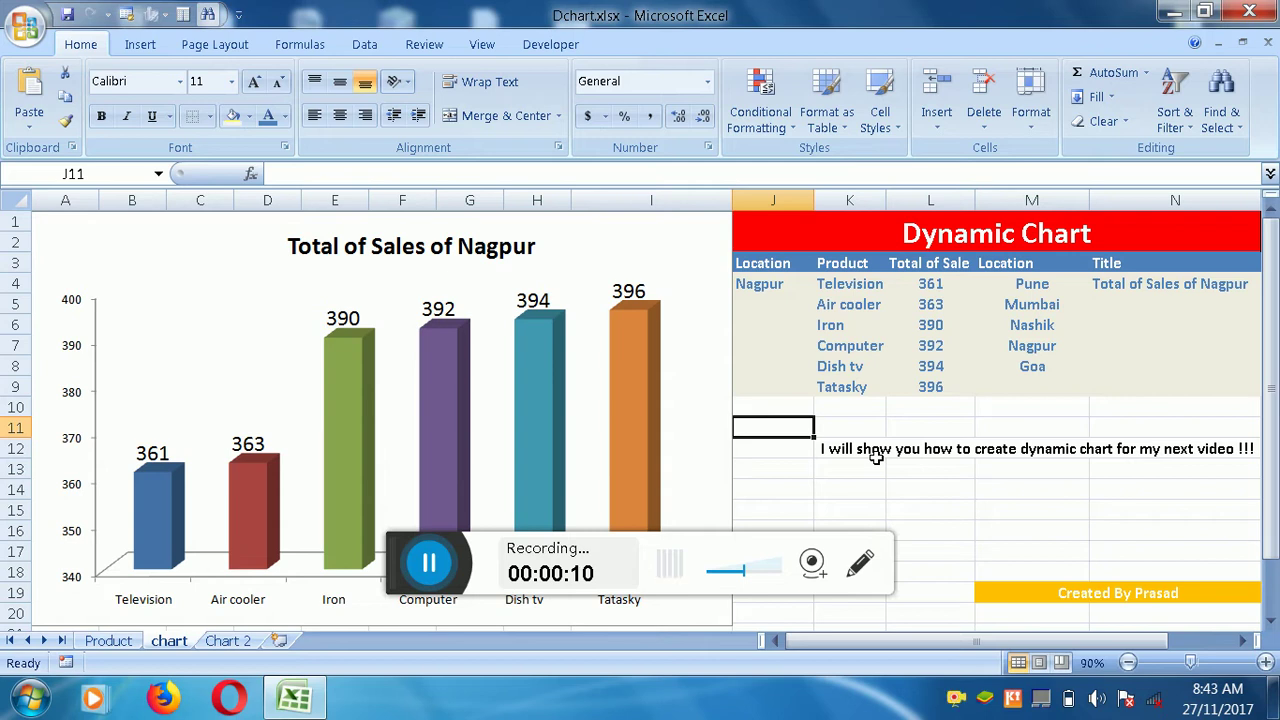
Try out the dynamic chart by switching the location in J4 to Pune, Mumbai, Nashik and Nagpur in turn.
left_click(876, 456)
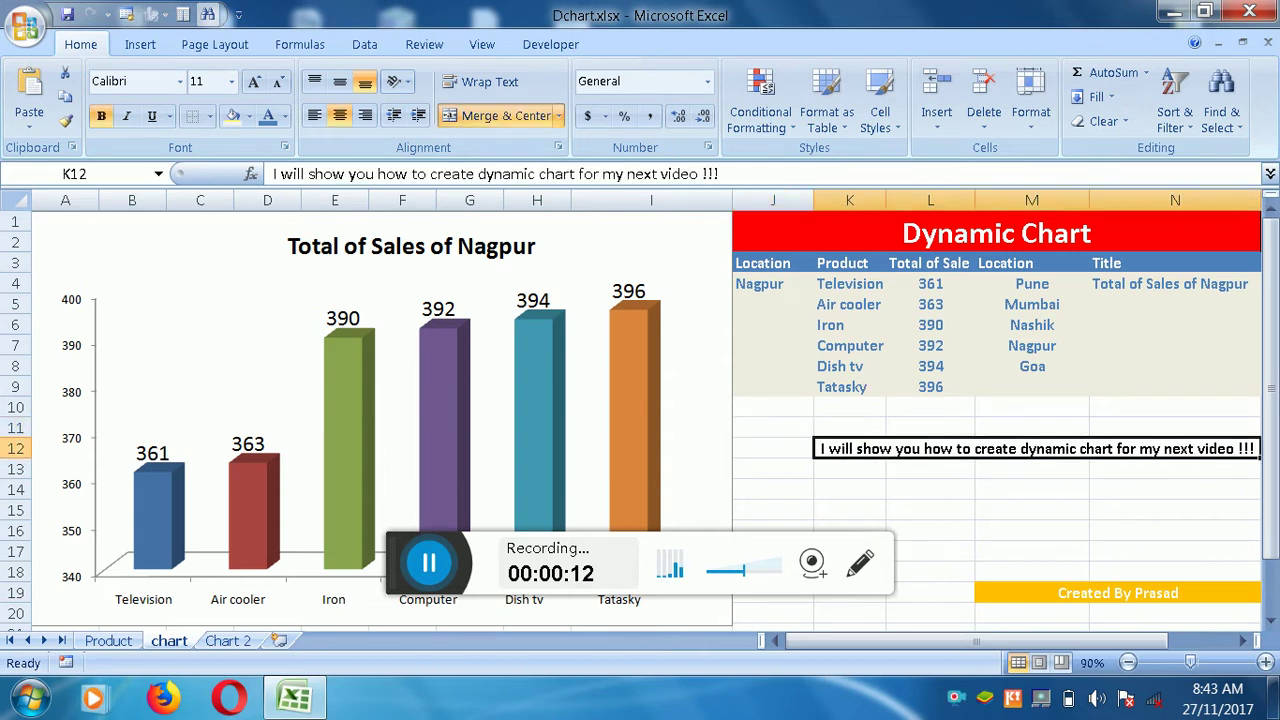
left_click(752, 285)
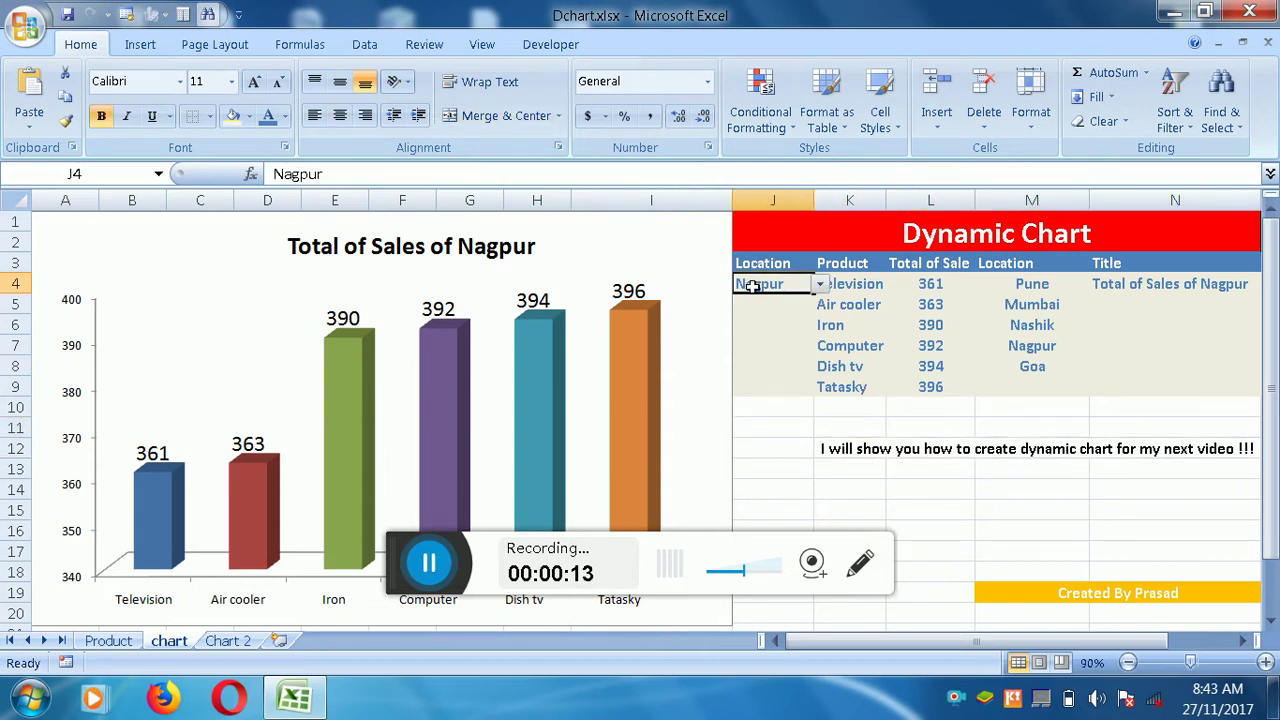
left_click(820, 285)
left_click(818, 299)
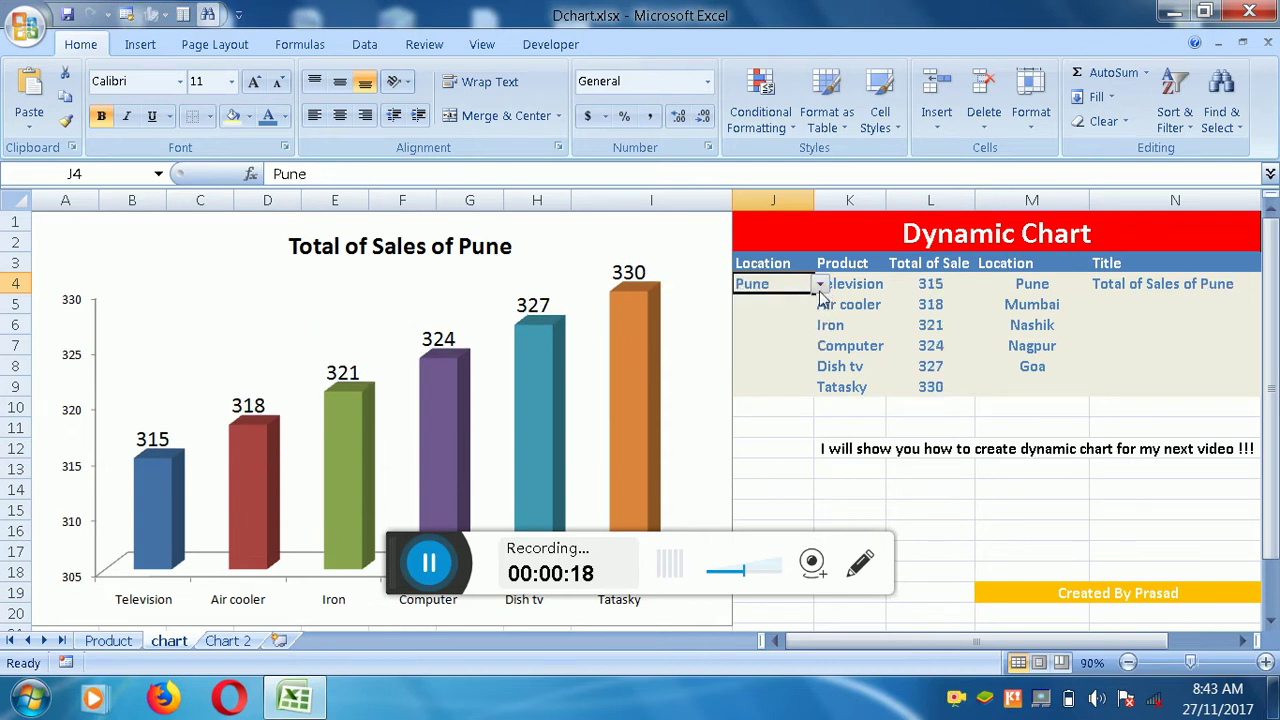
left_click(820, 285)
left_click(805, 314)
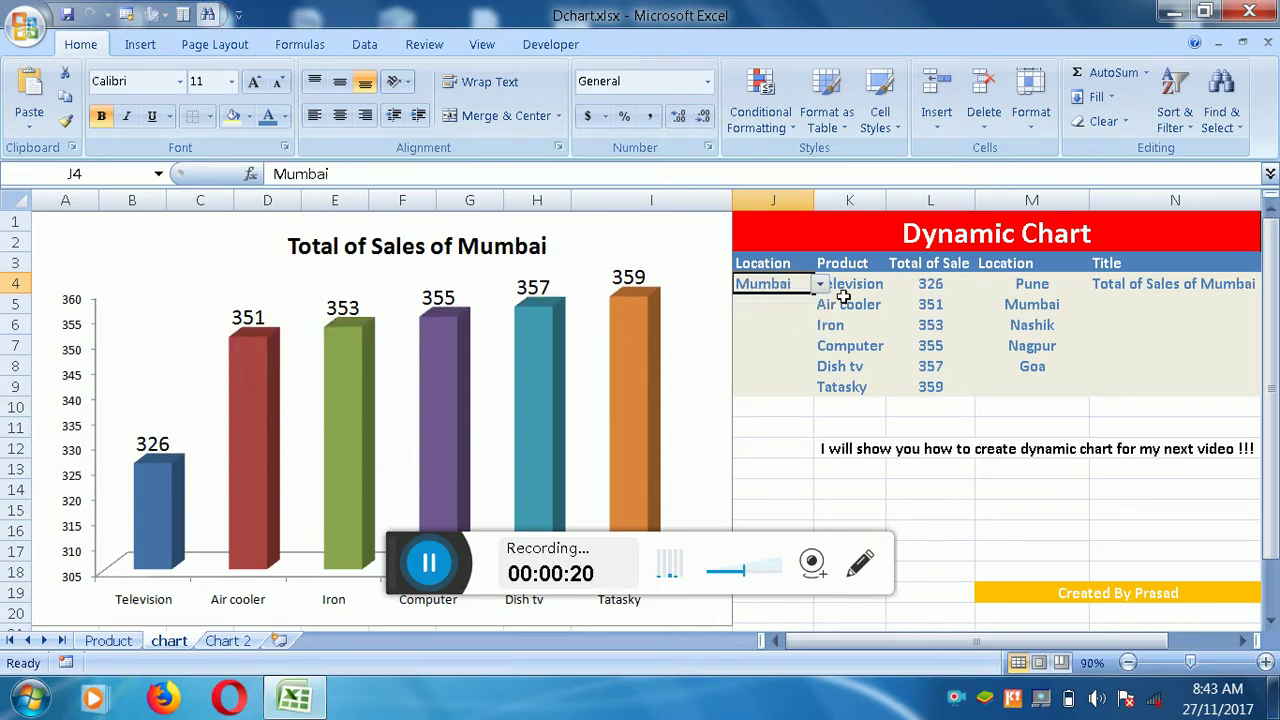
left_click(820, 285)
left_click(801, 328)
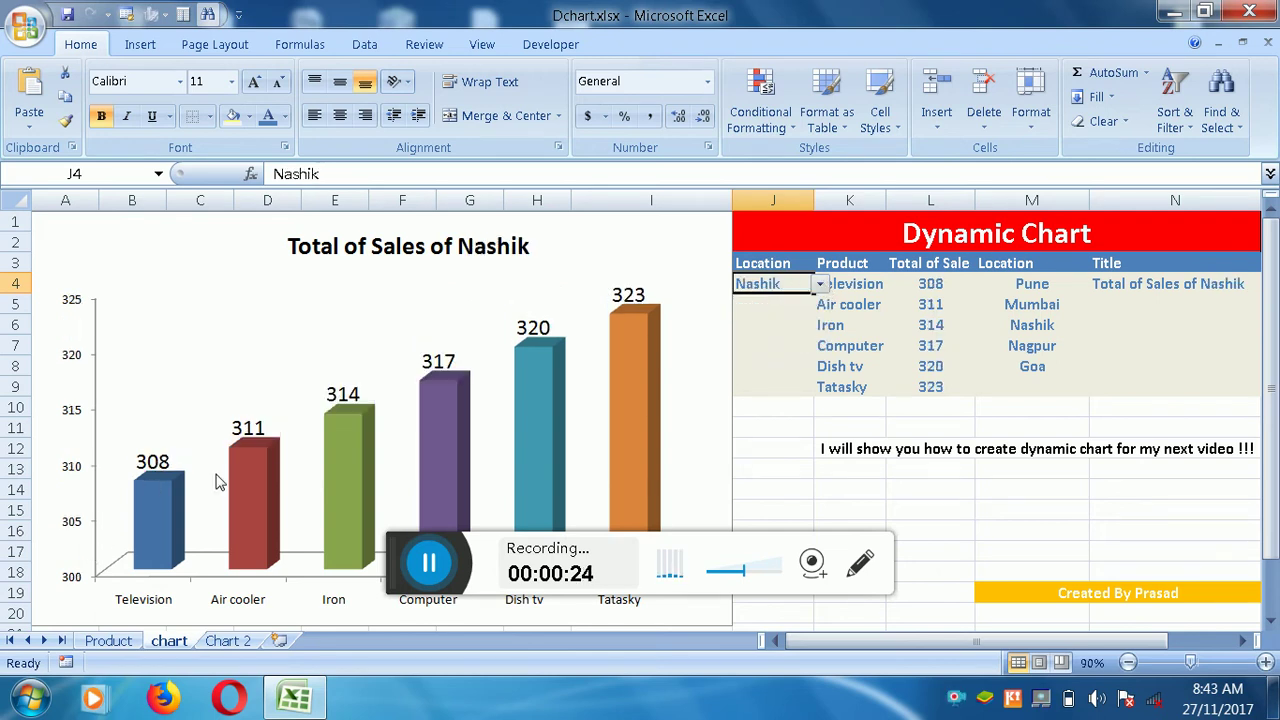
left_click(820, 285)
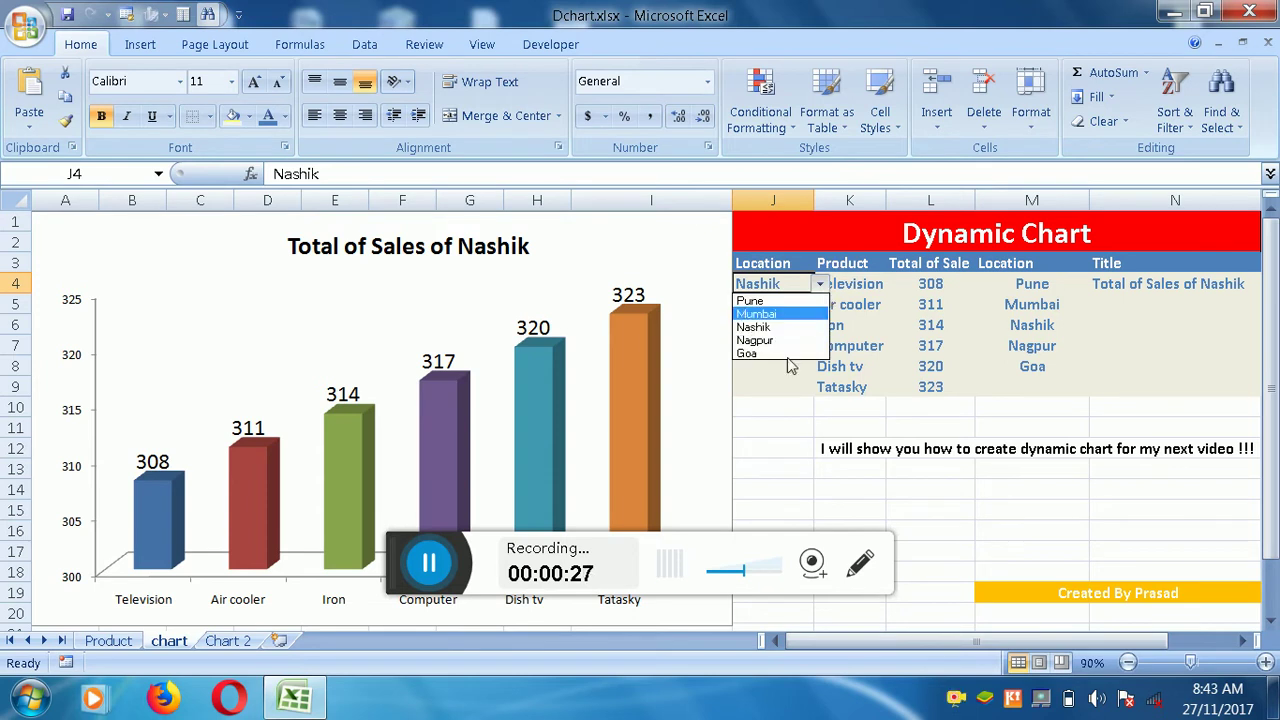
left_click(786, 342)
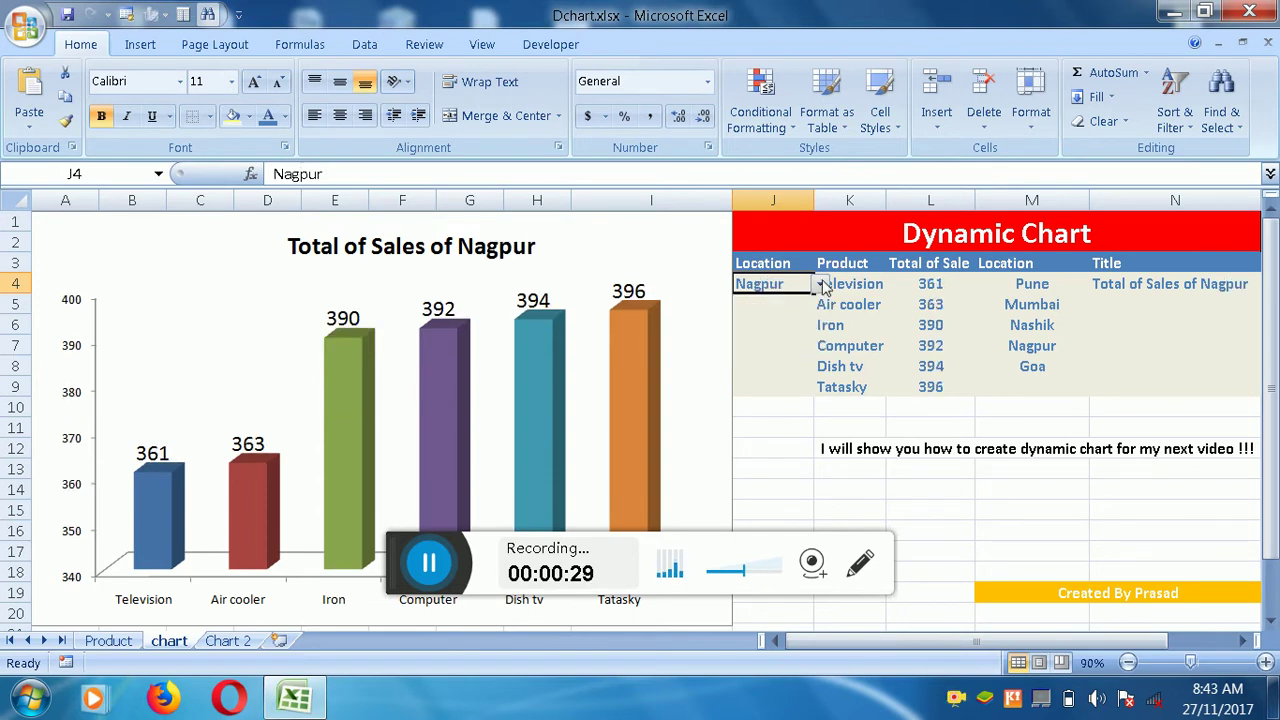
Set the location in J4 of the chart sheet to Goa.
left_click(820, 285)
left_click(786, 355)
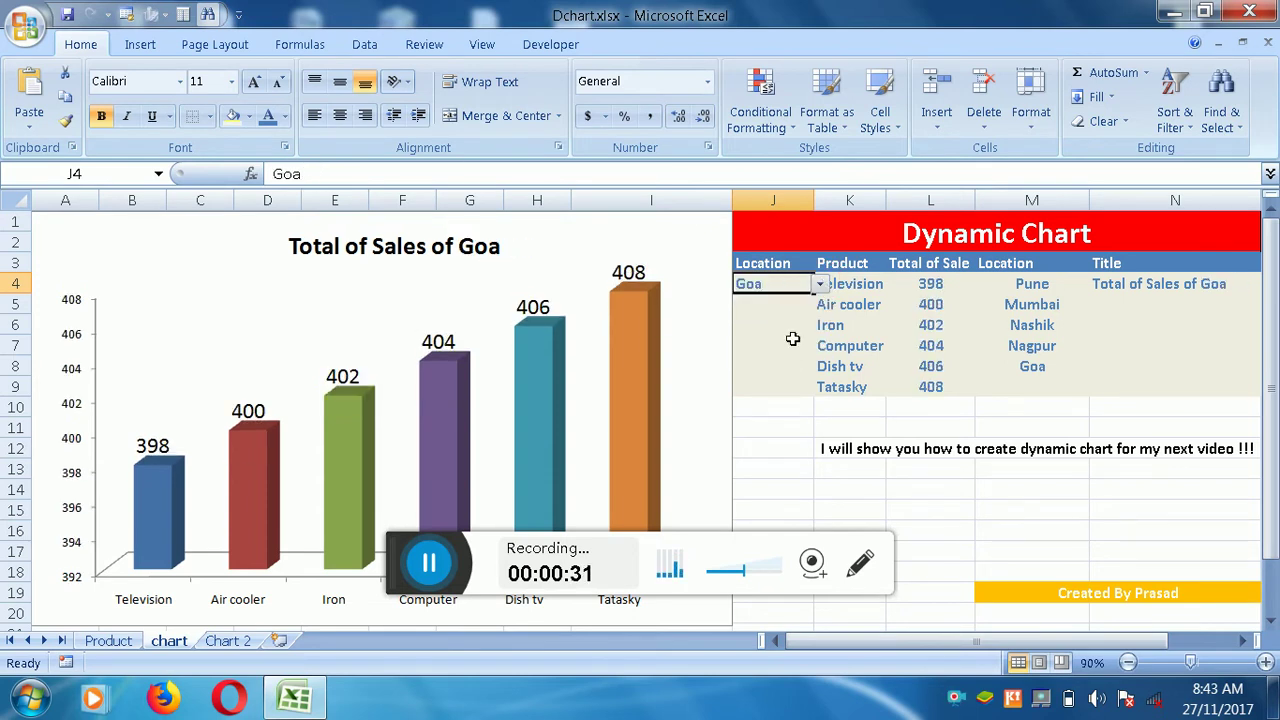
left_click(790, 330)
scroll(291, 509, "down", 1)
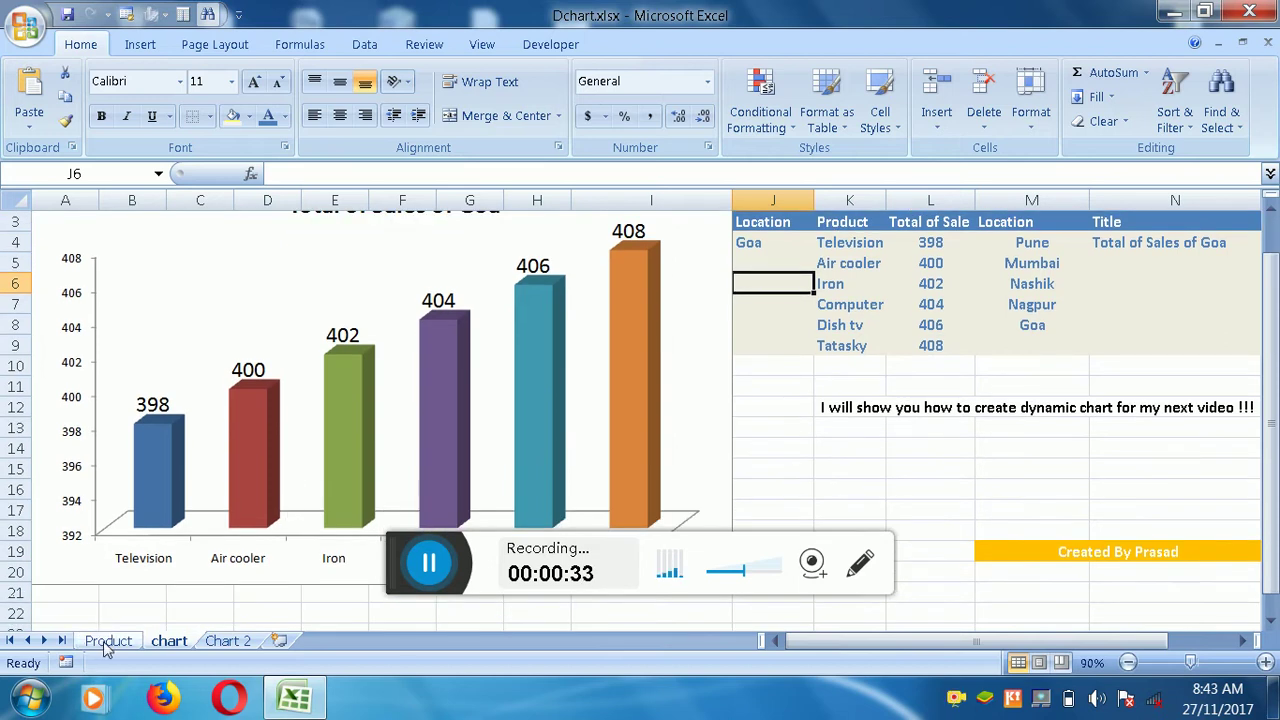
Review the column headers of the Total of Sales table on the Product sheet, from Product through Total sale.
left_click(108, 640)
left_click(244, 324)
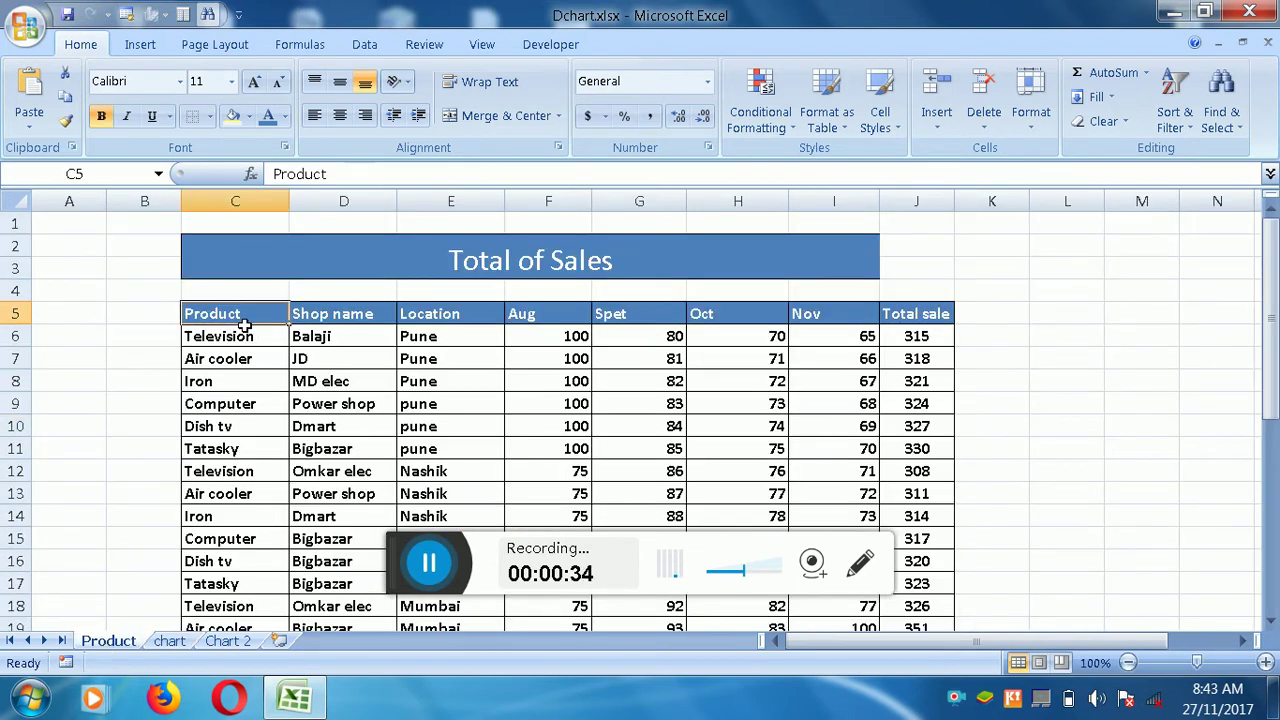
left_click(324, 324)
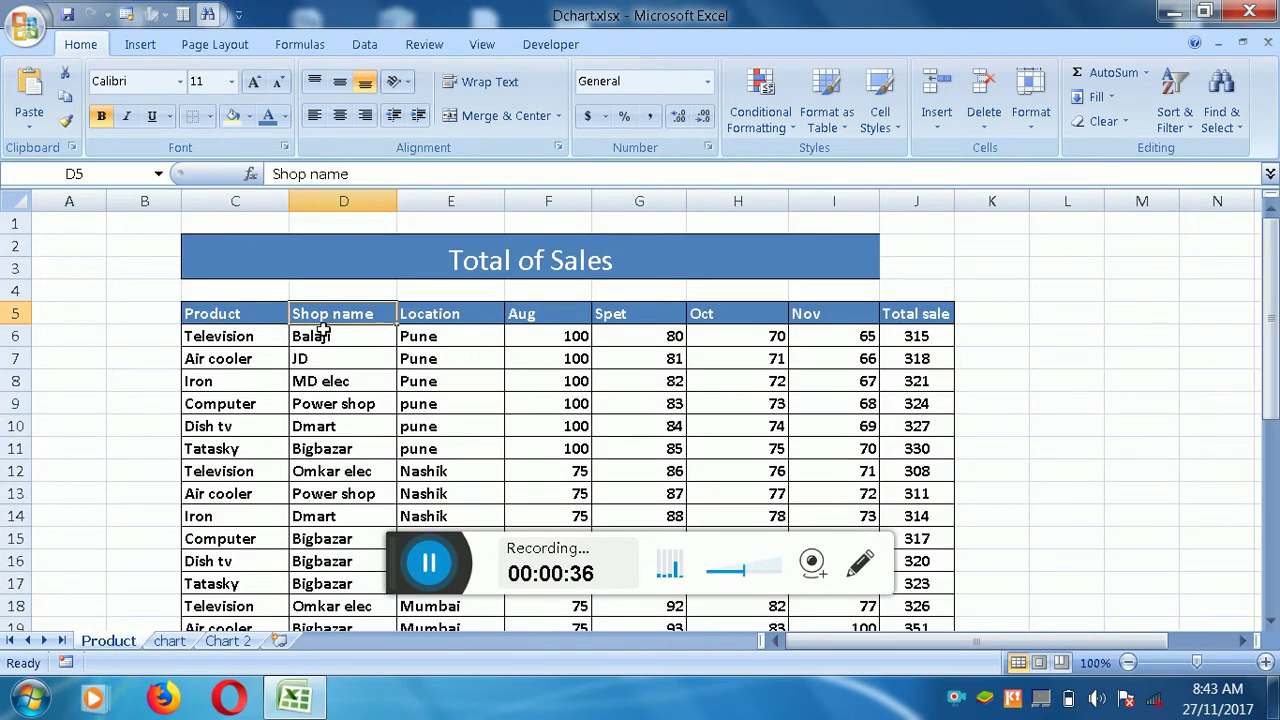
left_click(502, 326)
left_click(561, 322)
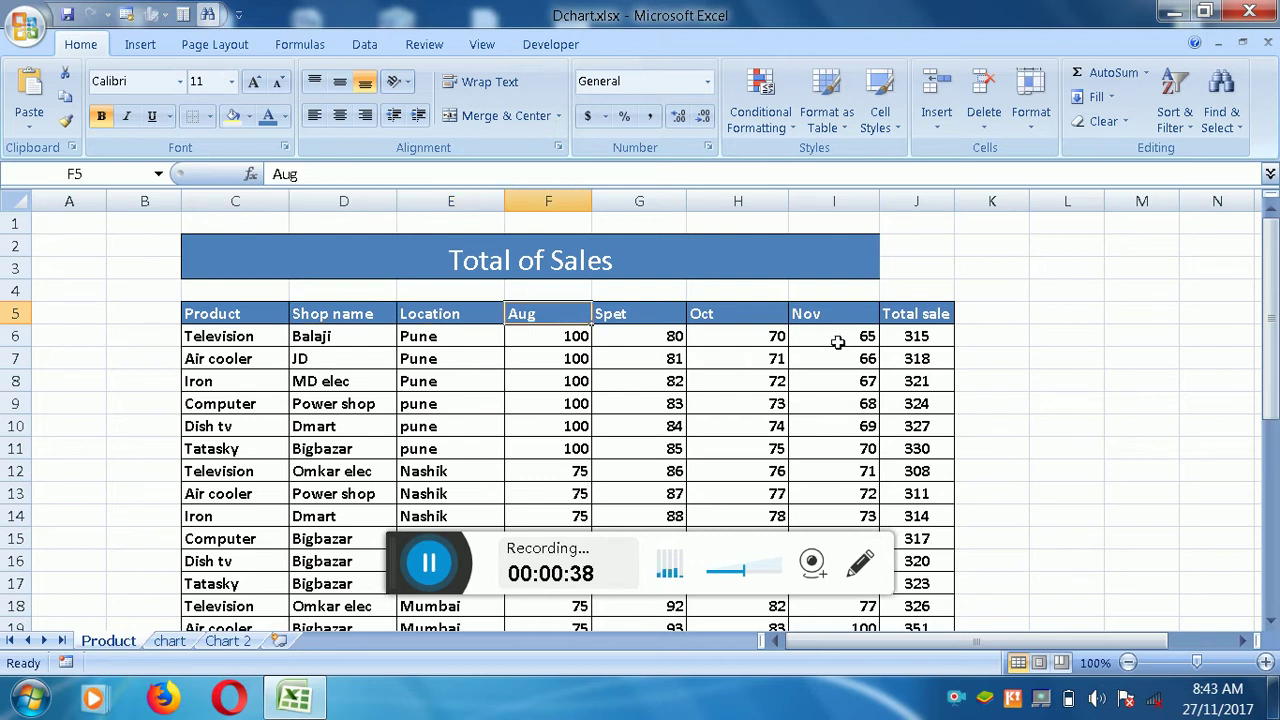
left_click(908, 322)
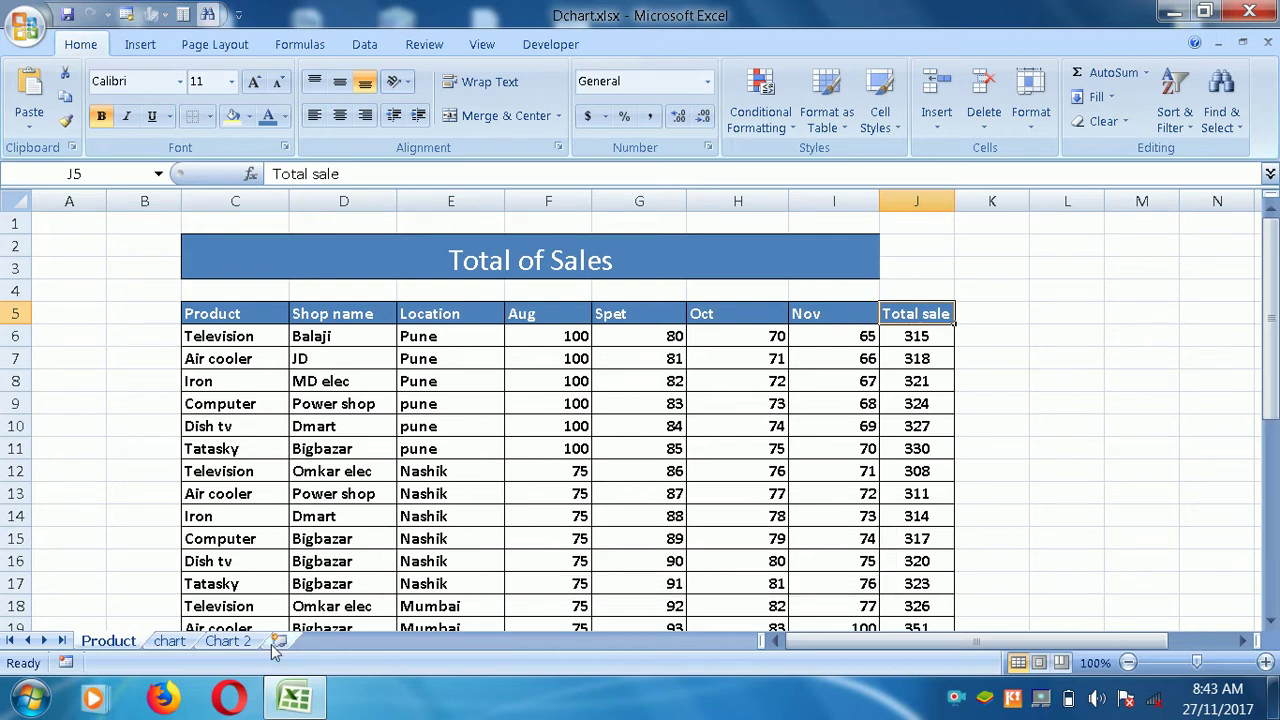
Examine the Dynamic Chart table layout on the Chart 2 sheet, including its title, headers and Total of Sale column.
left_click(238, 641)
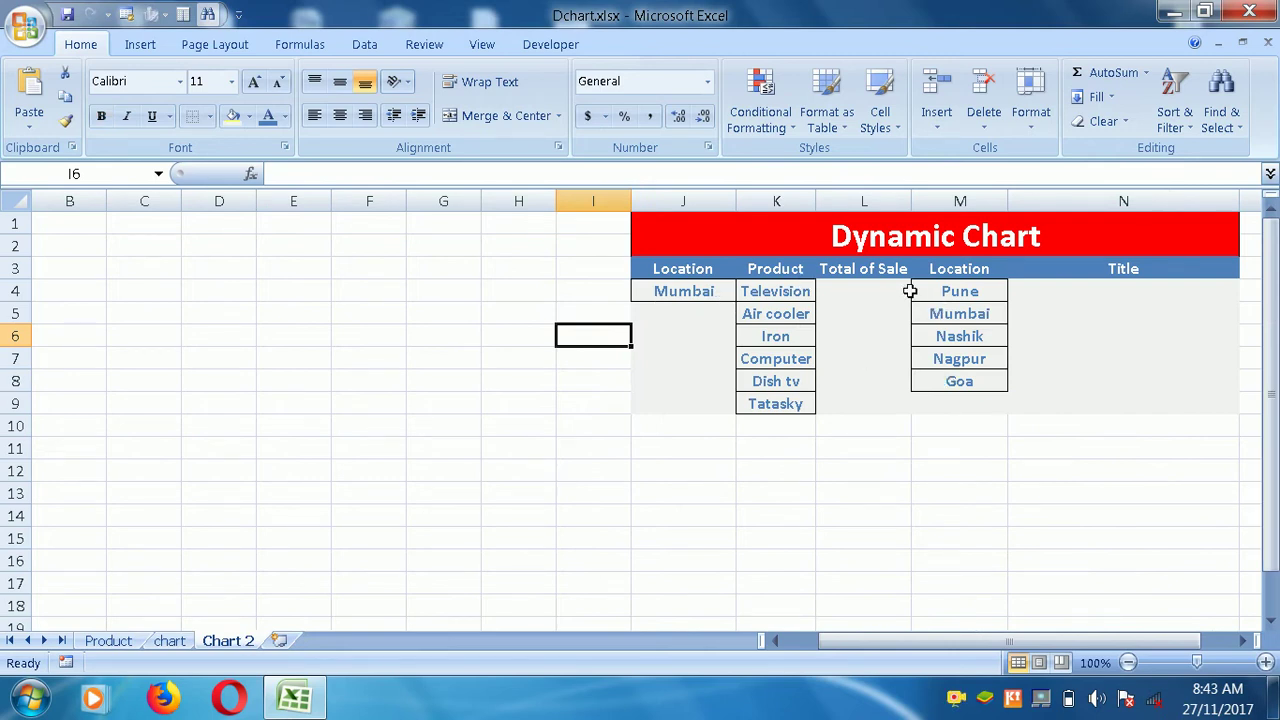
left_click(905, 252)
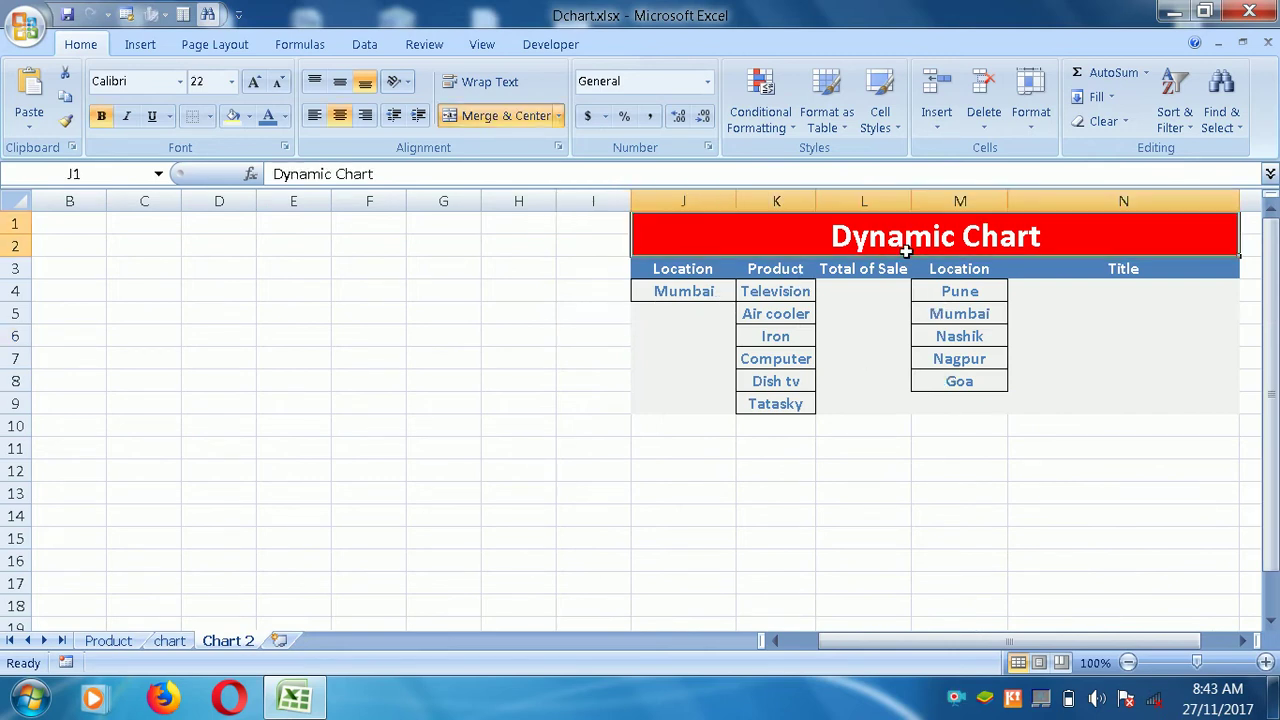
left_click(722, 290)
left_click(768, 279)
left_click(851, 287)
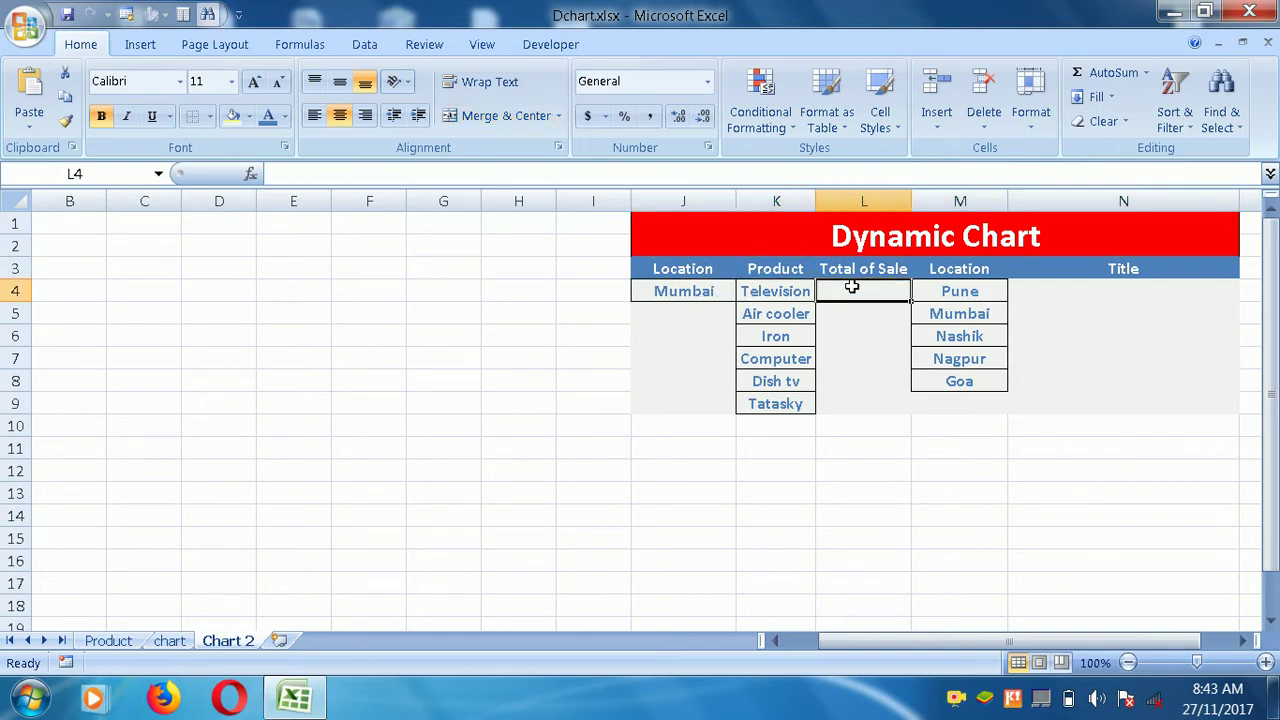
left_click(988, 272)
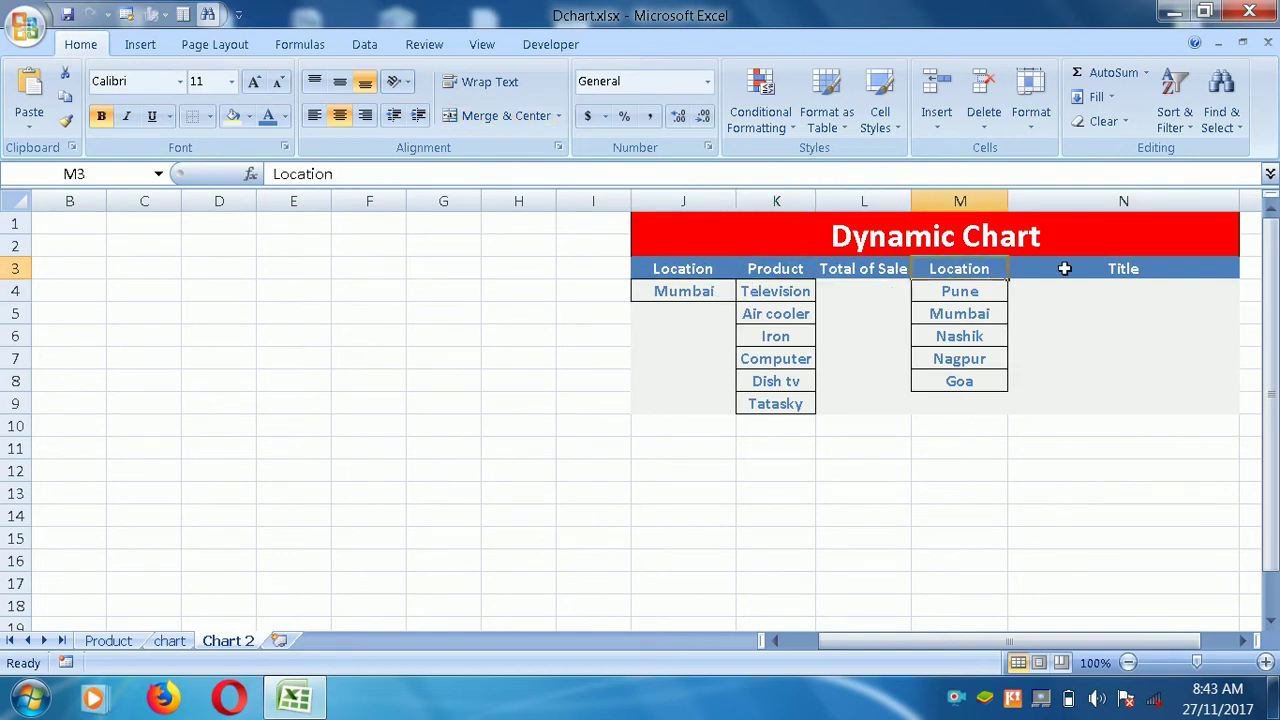
left_click(1153, 268)
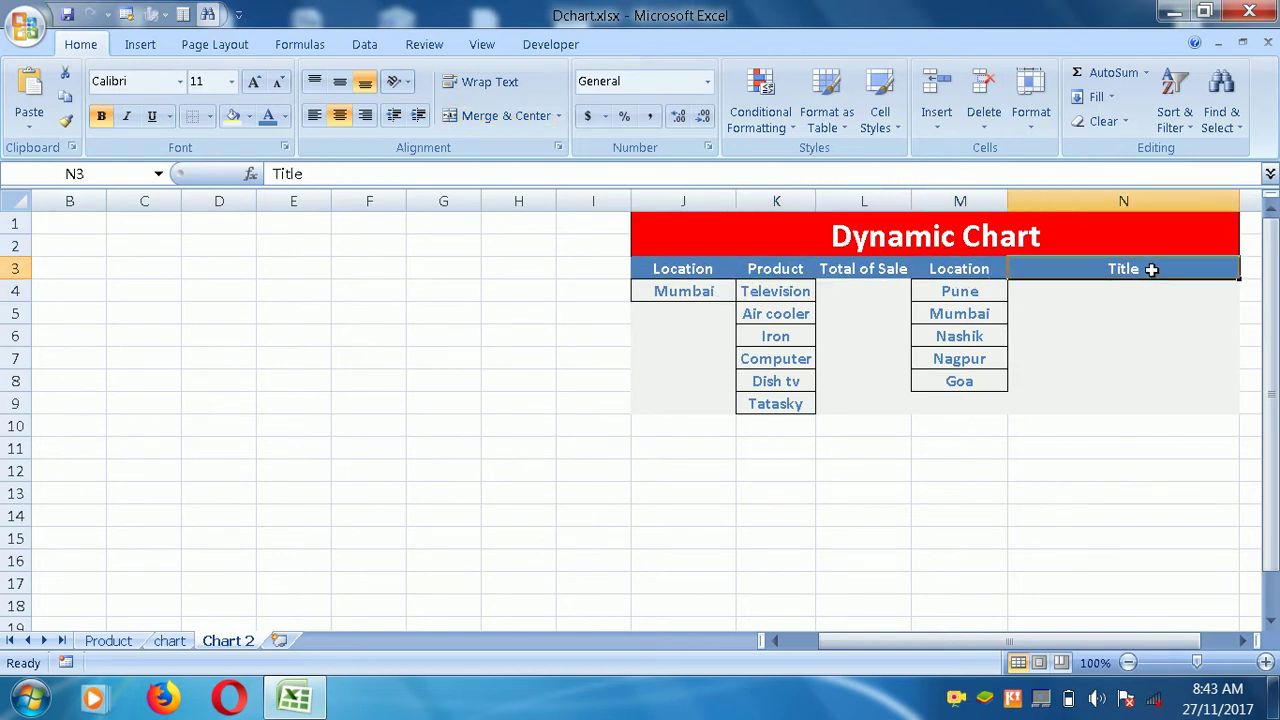
Examine the choices offered by the location drop-down in cell J4.
left_click(658, 291)
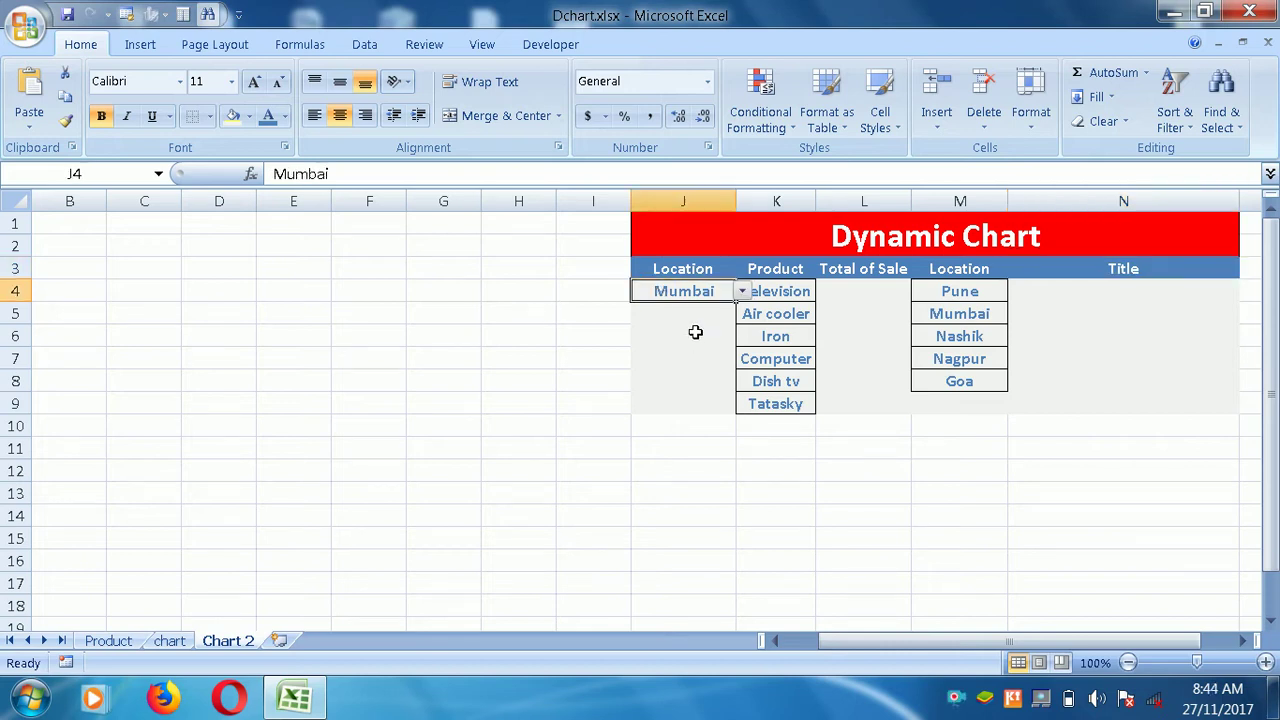
left_click(742, 291)
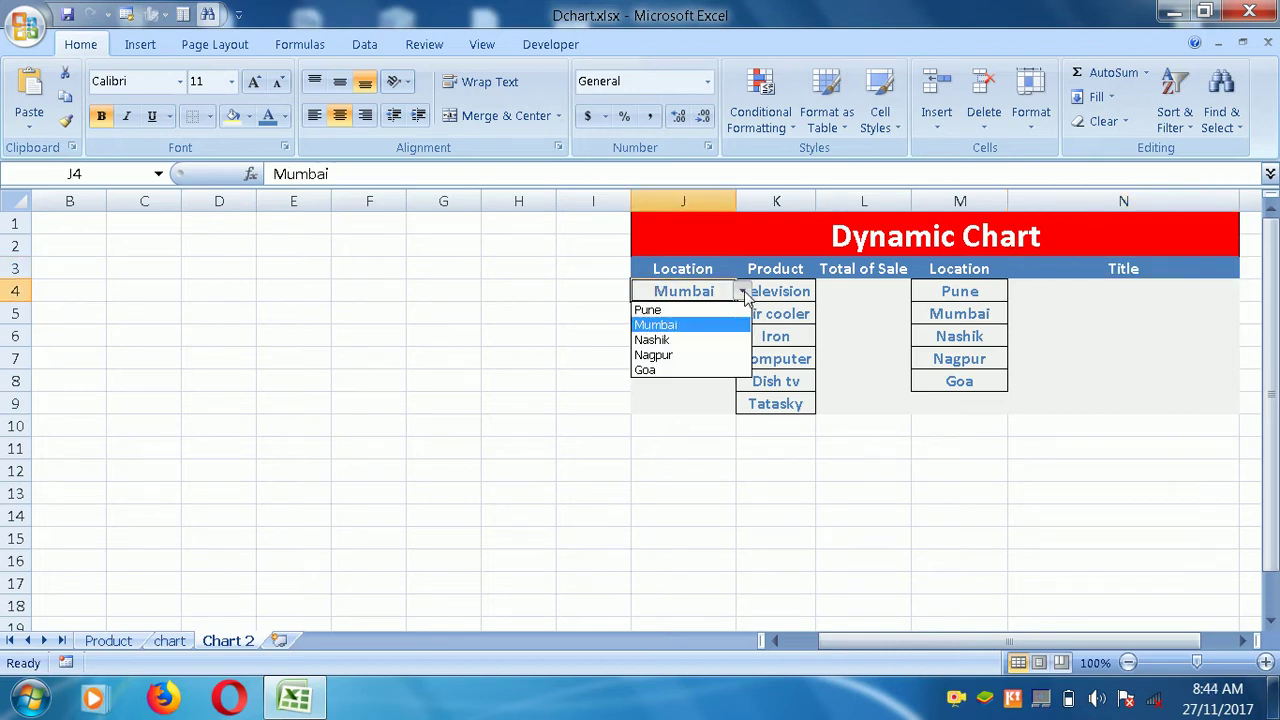
left_click(744, 294)
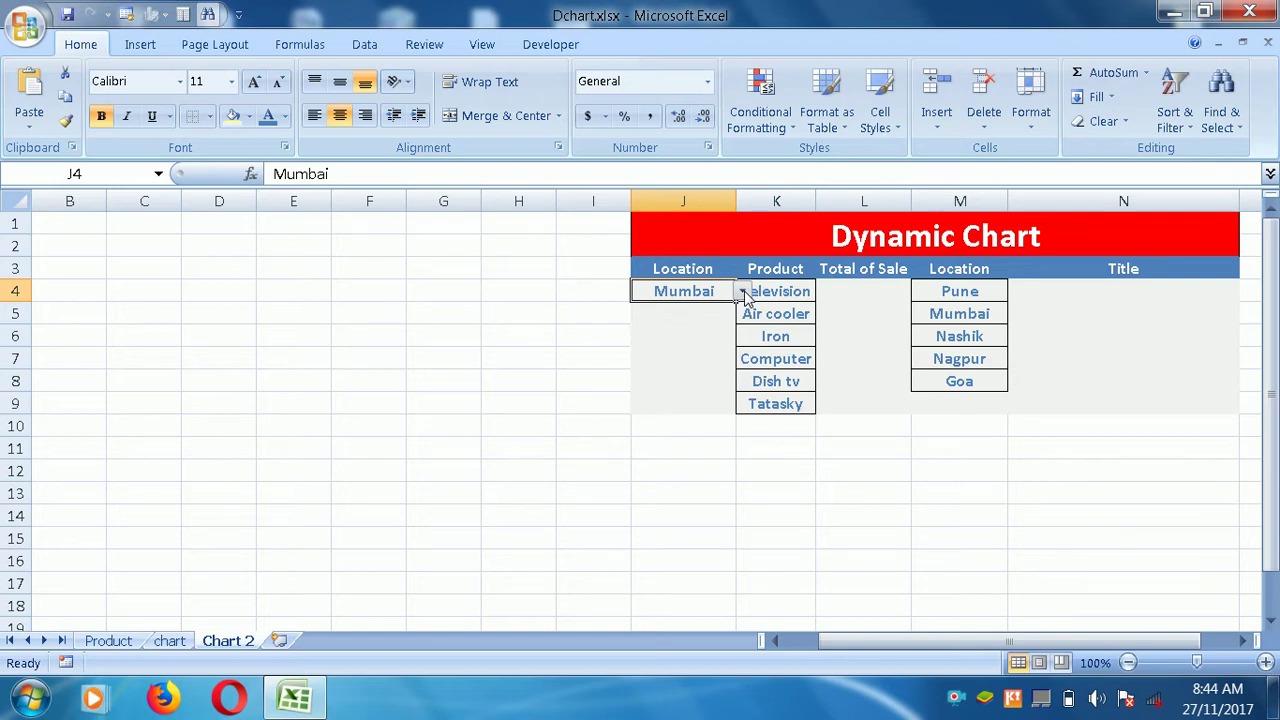
left_click(742, 291)
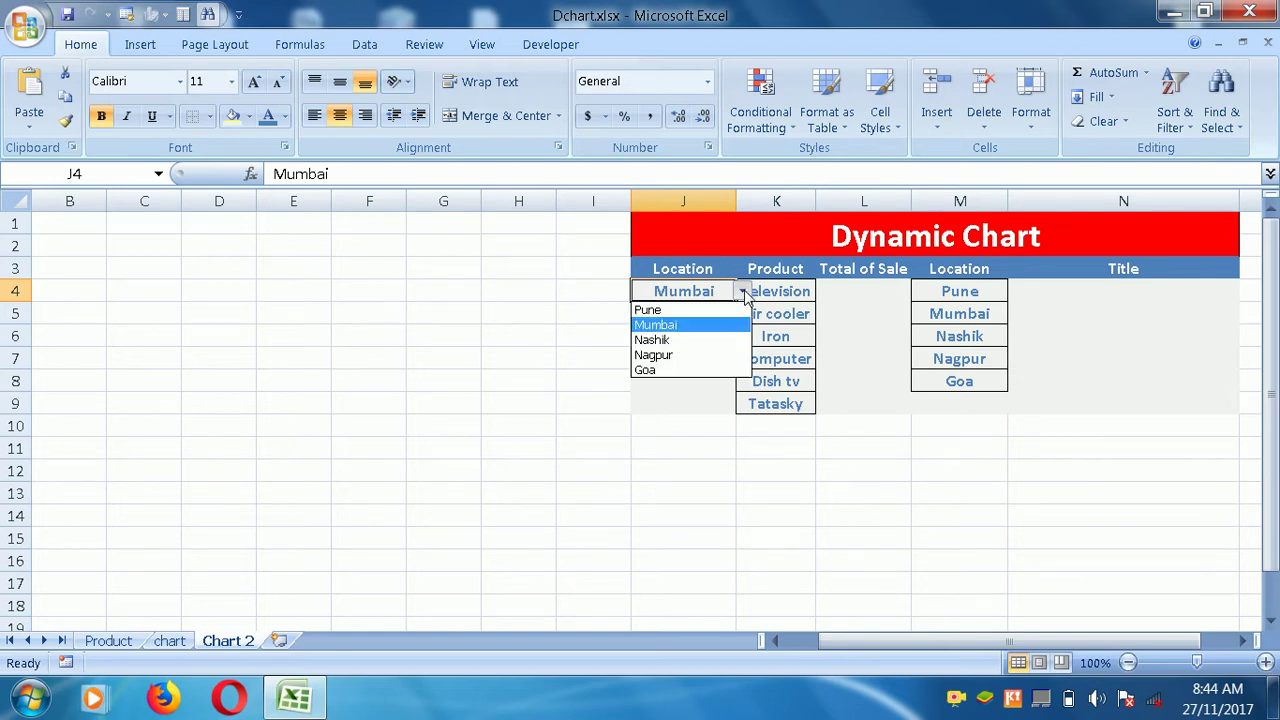
Apply data validation to cell J4, allowing a List with the source =$M$4:$M$8.
left_click(366, 50)
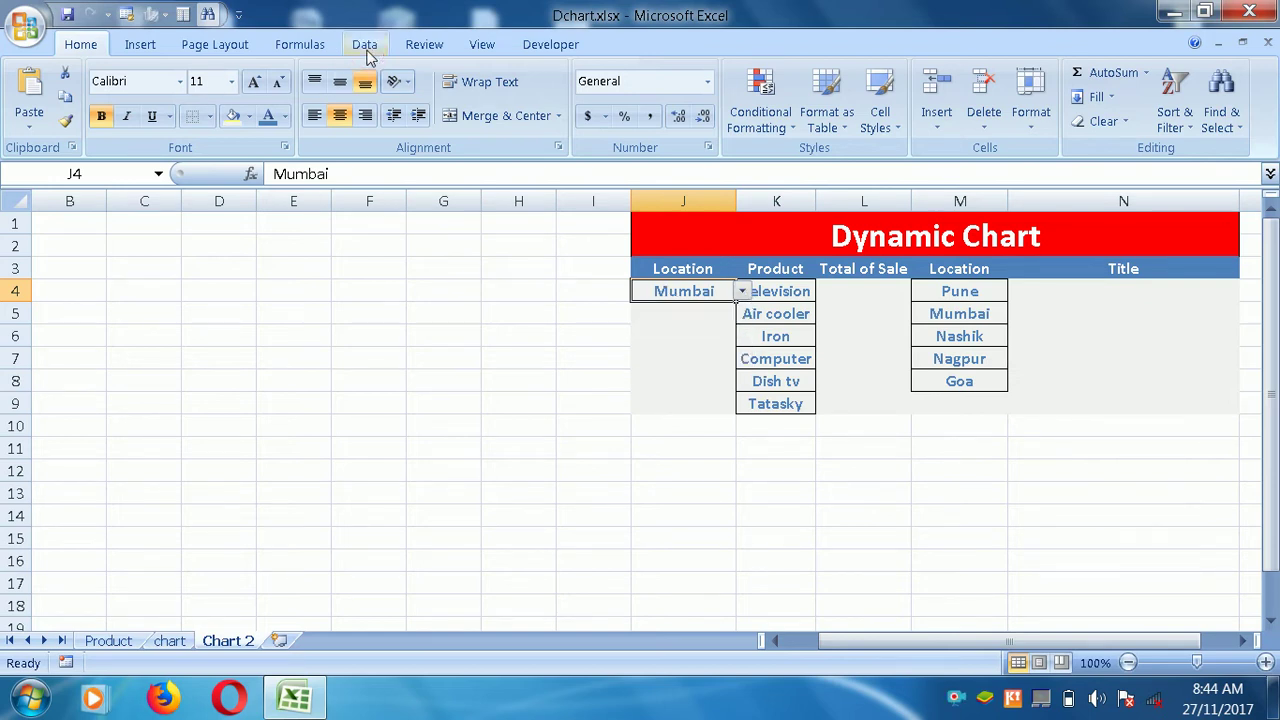
left_click(367, 51)
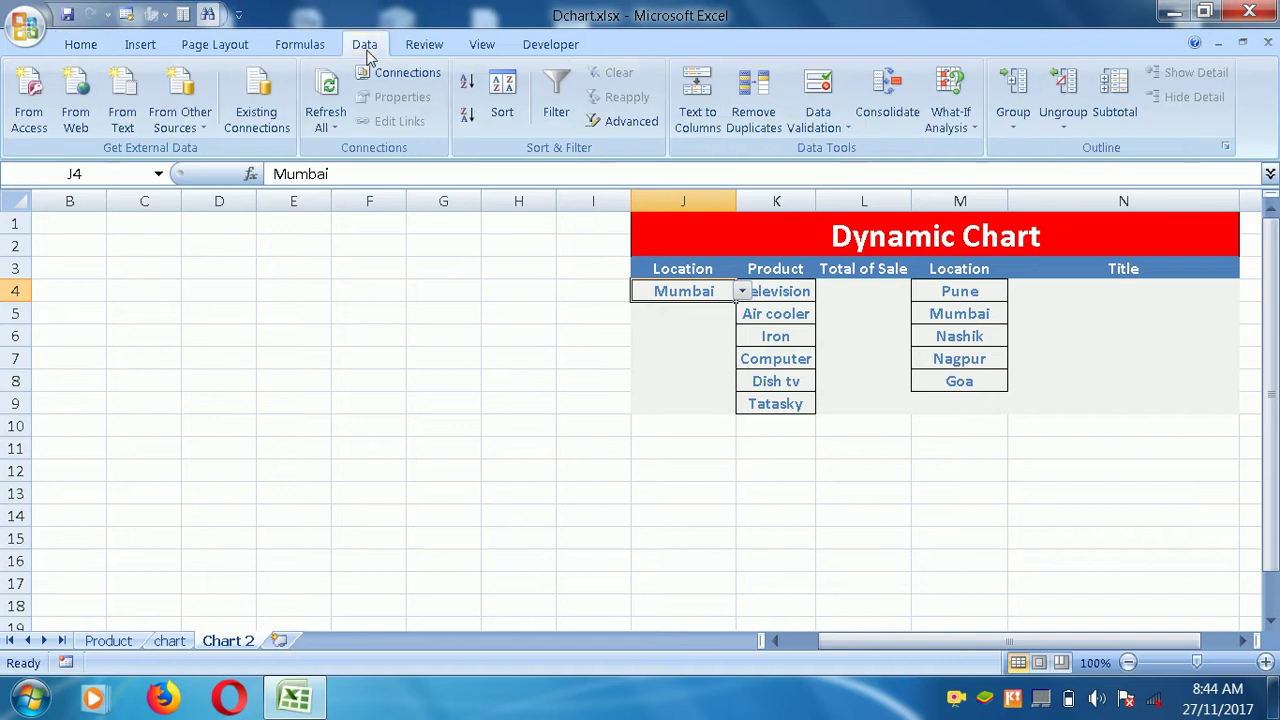
left_click(816, 128)
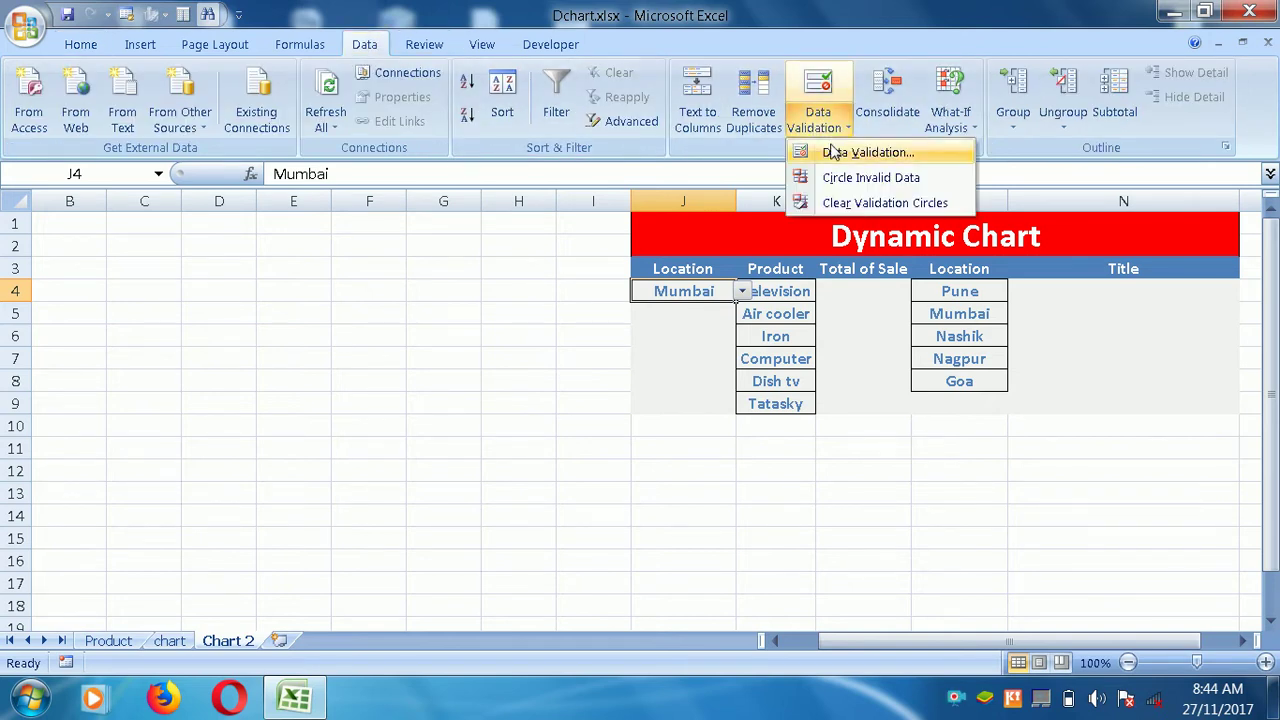
left_click(835, 152)
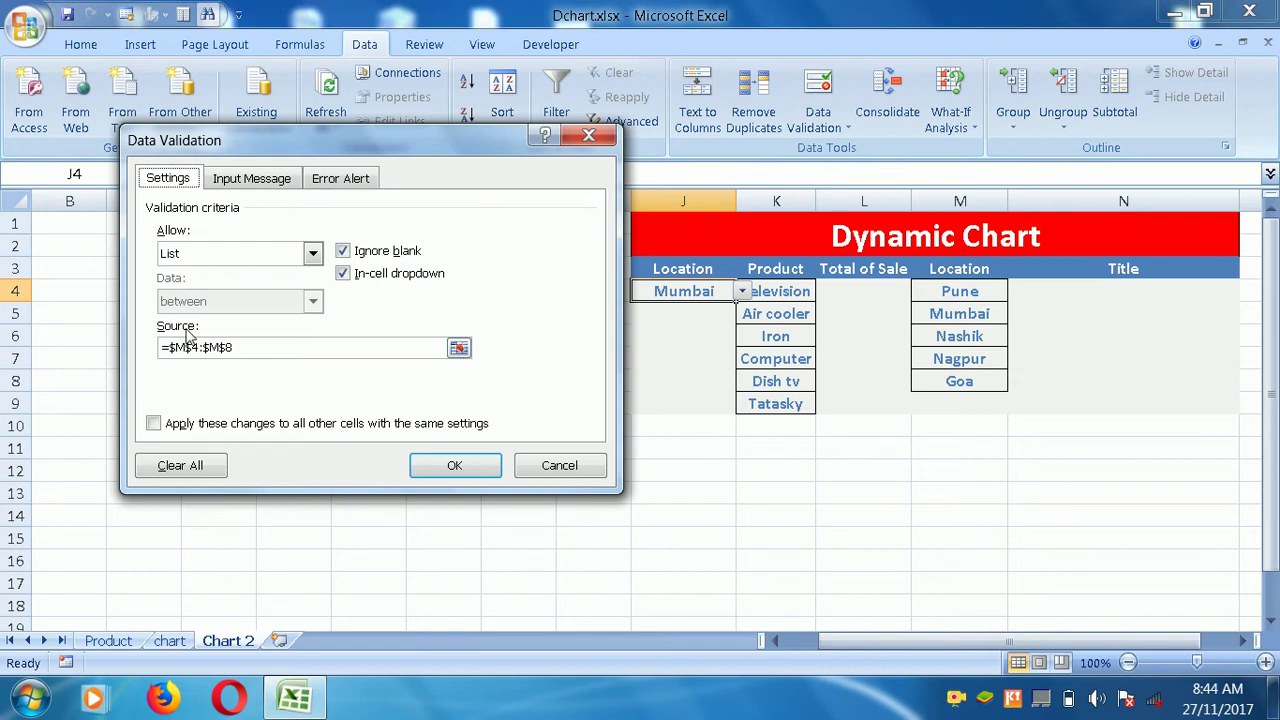
left_click(312, 253)
left_click(314, 255)
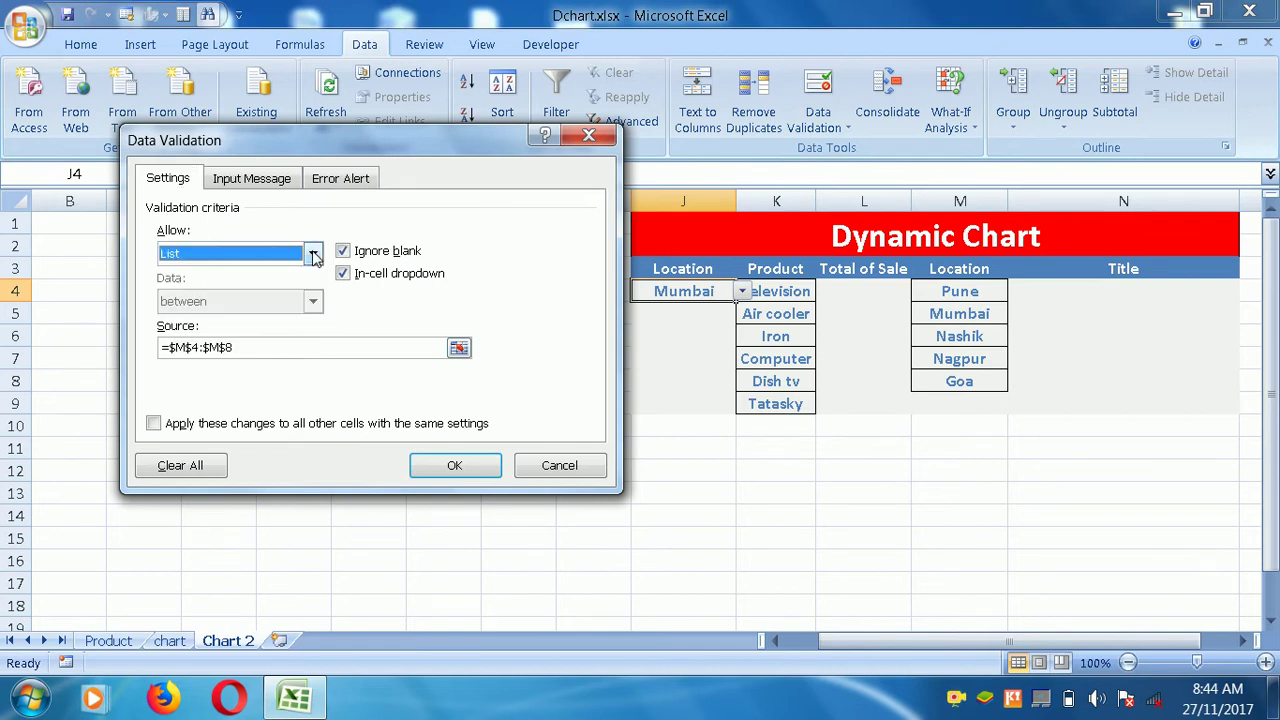
left_click(234, 347)
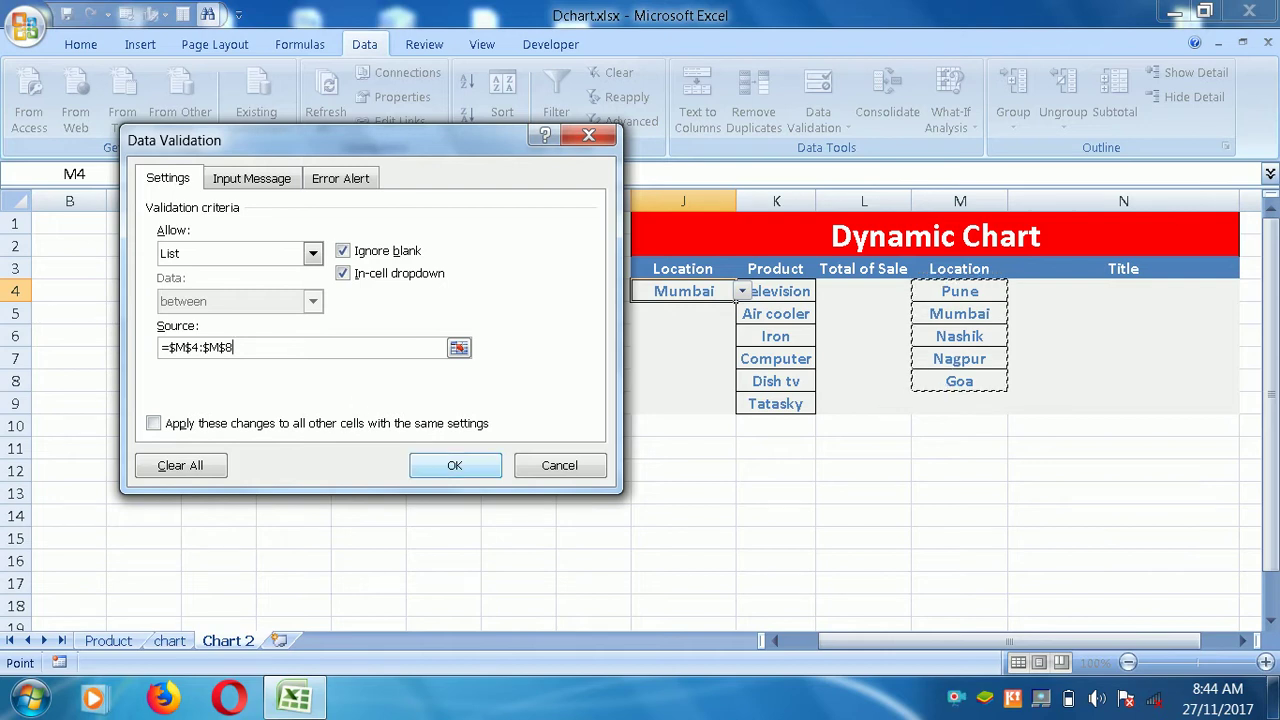
left_click(463, 466)
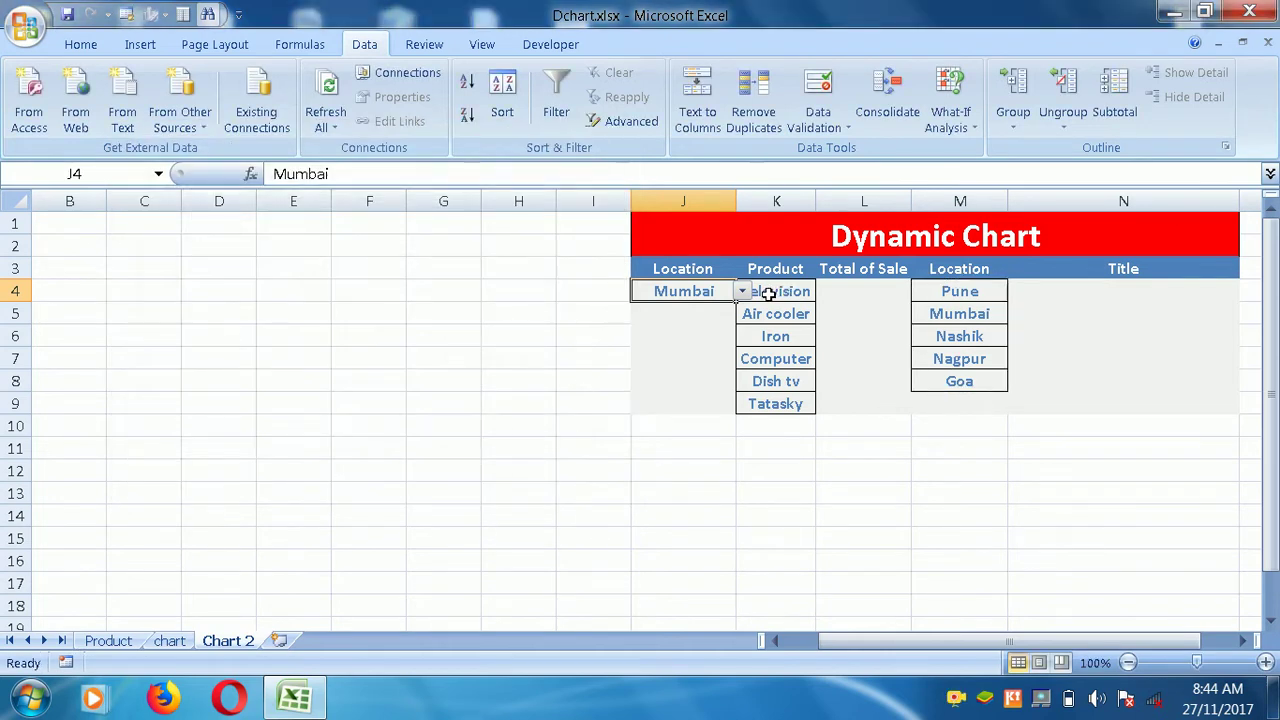
Check the location drop-down in J4 against the product and location entries of the Dynamic Chart table.
left_click(743, 291)
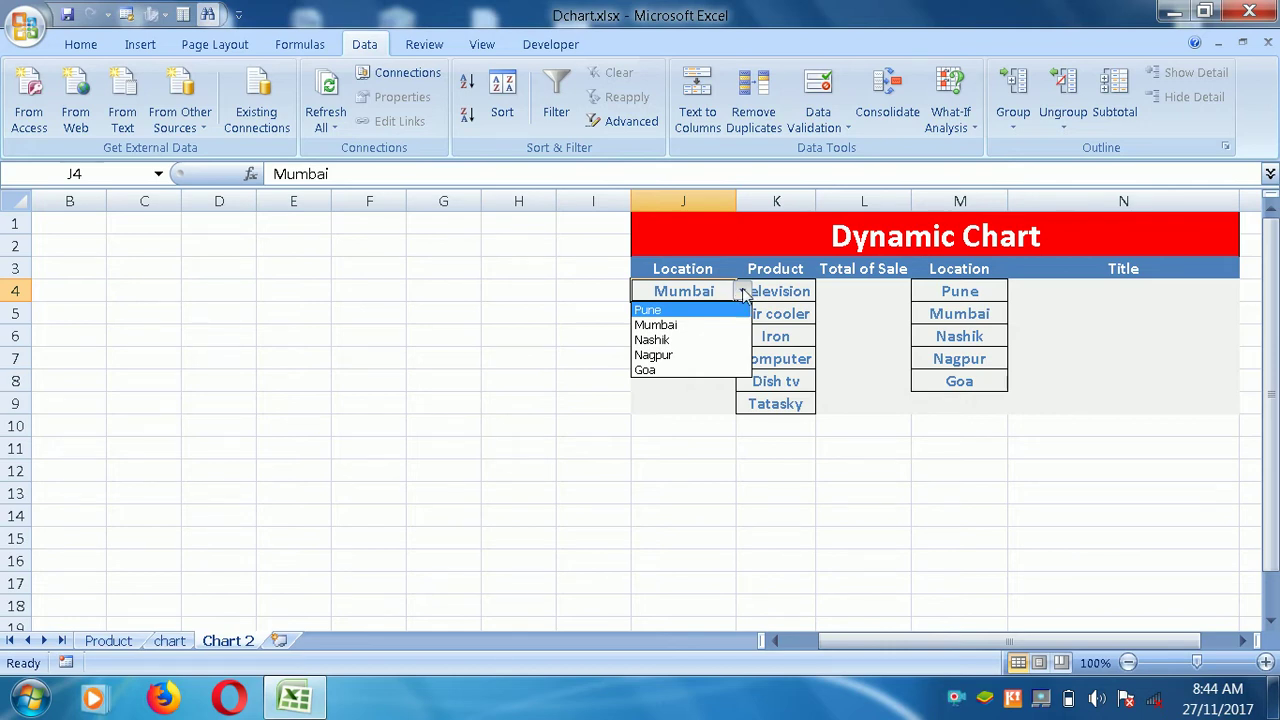
left_click(852, 294)
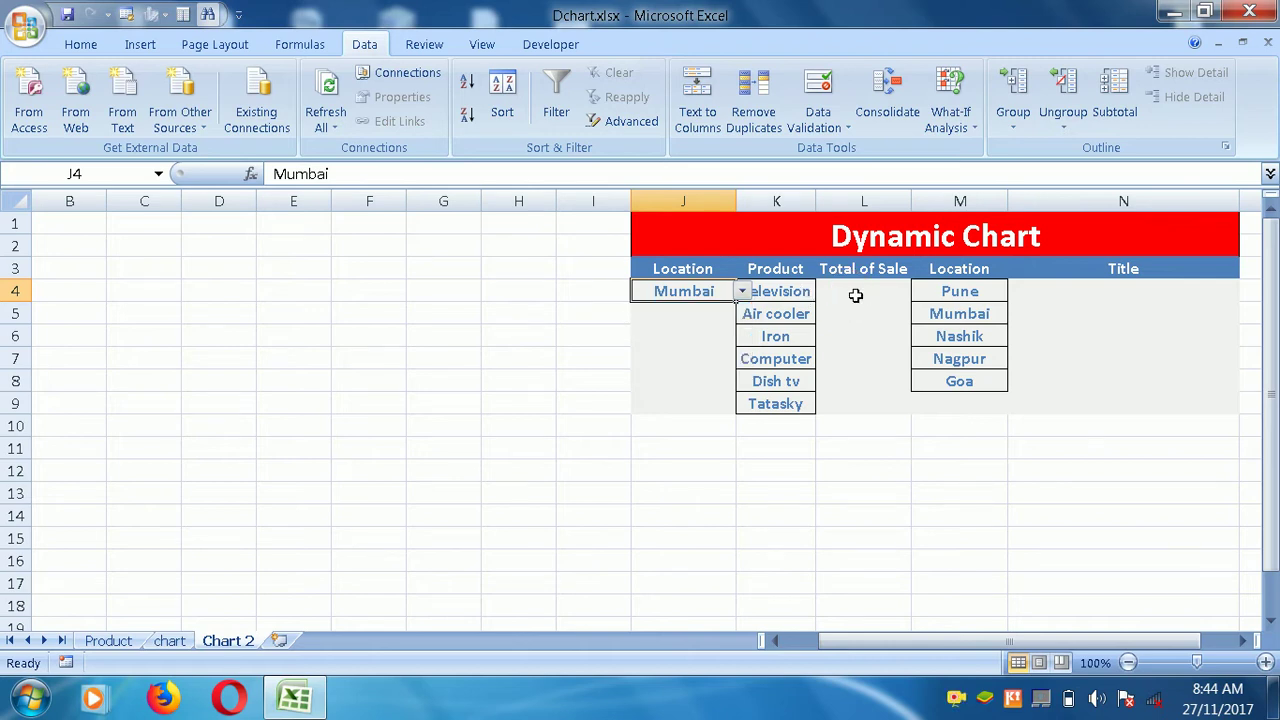
left_click(791, 296)
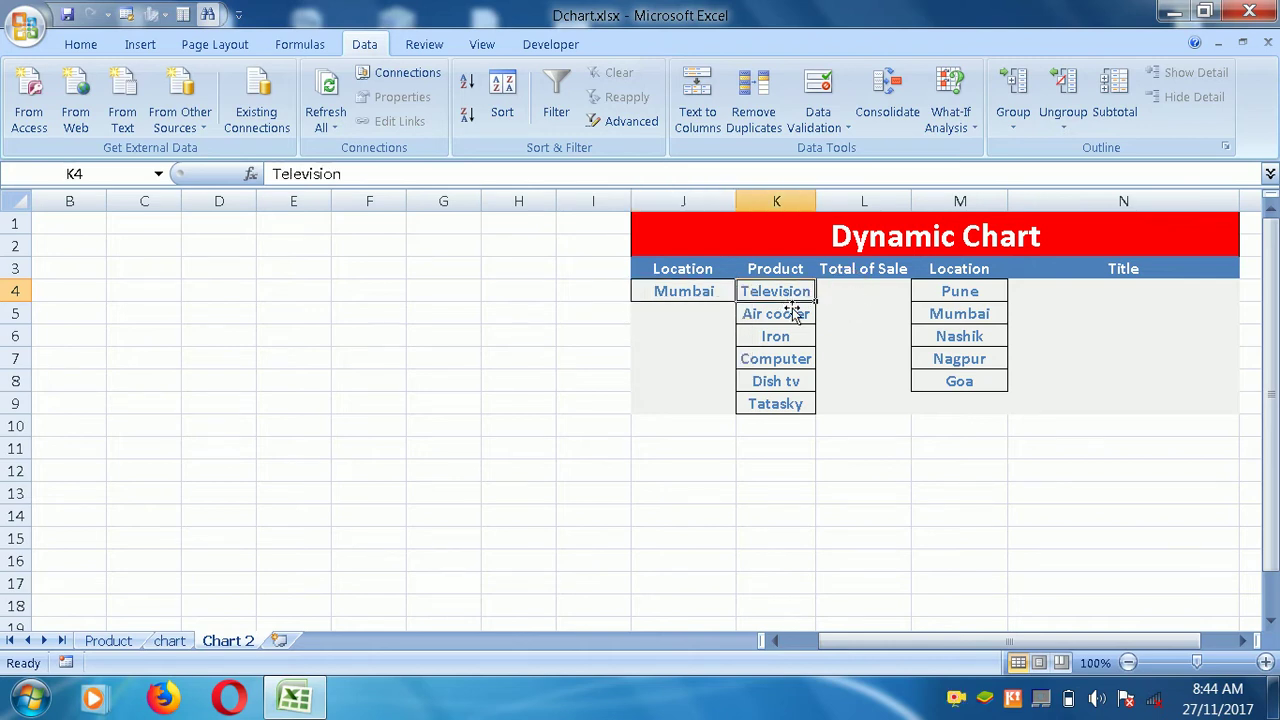
left_click(955, 291)
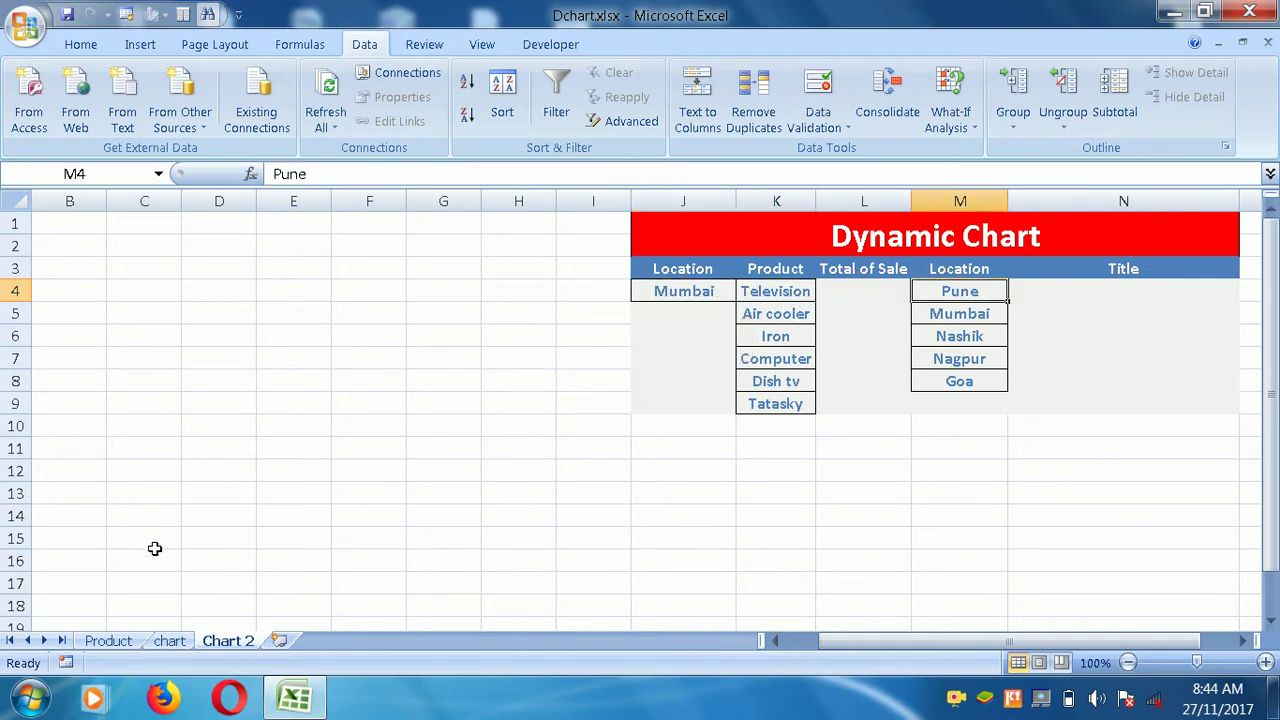
Copy the product names in C6:C35 of the Product sheet to the cells starting at L20.
left_click(108, 641)
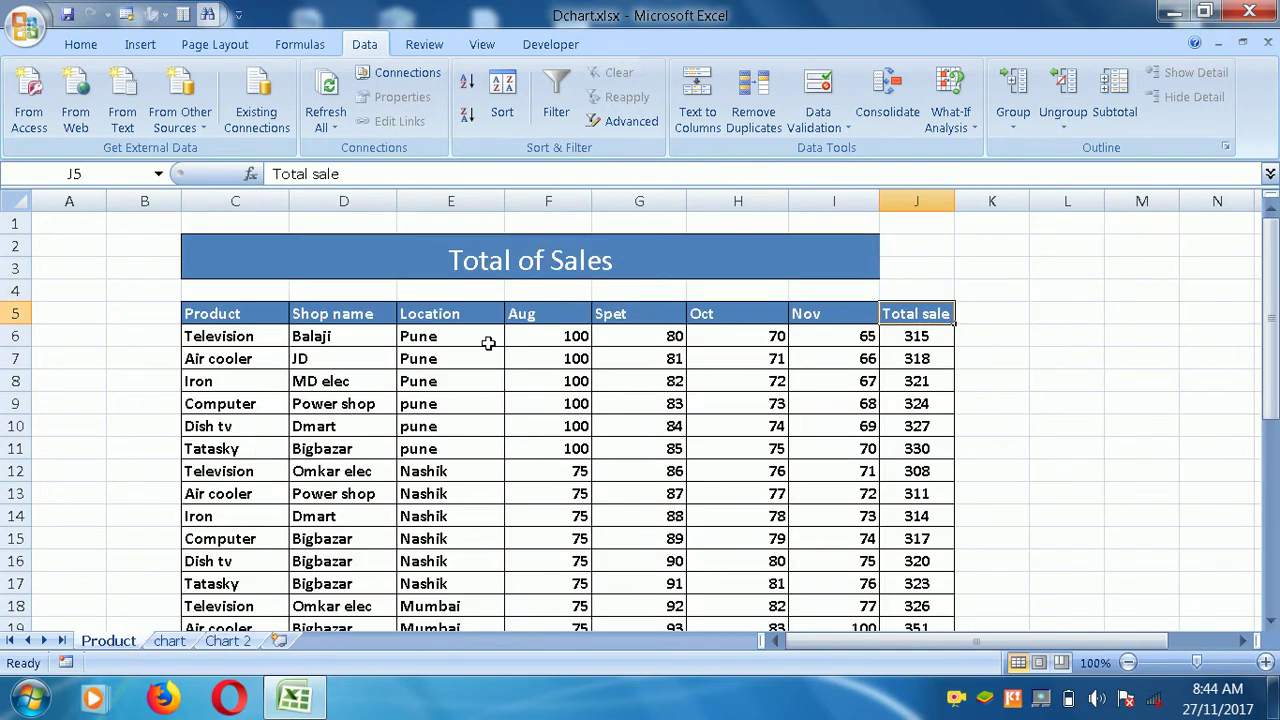
left_click(262, 345)
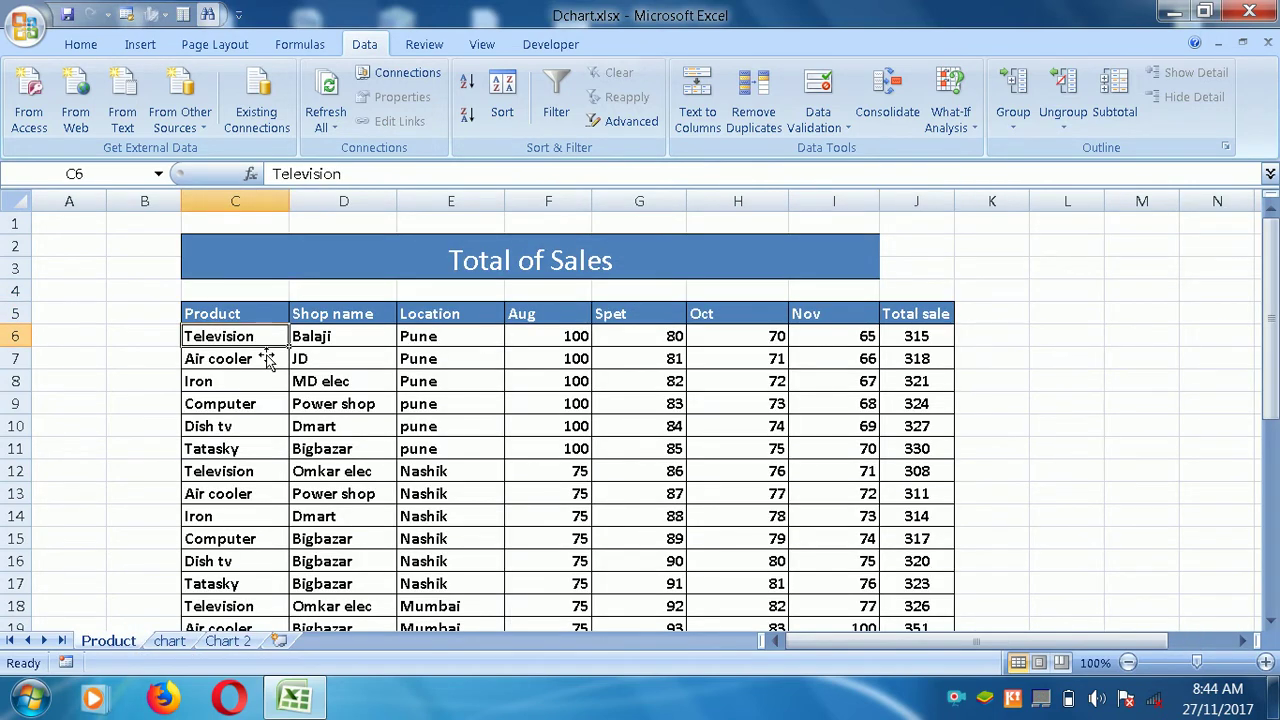
mouse_move(268, 360)
left_mouse_down()
mouse_move(262, 628)
mouse_move(264, 353)
left_mouse_up()
key("ctrl+c")
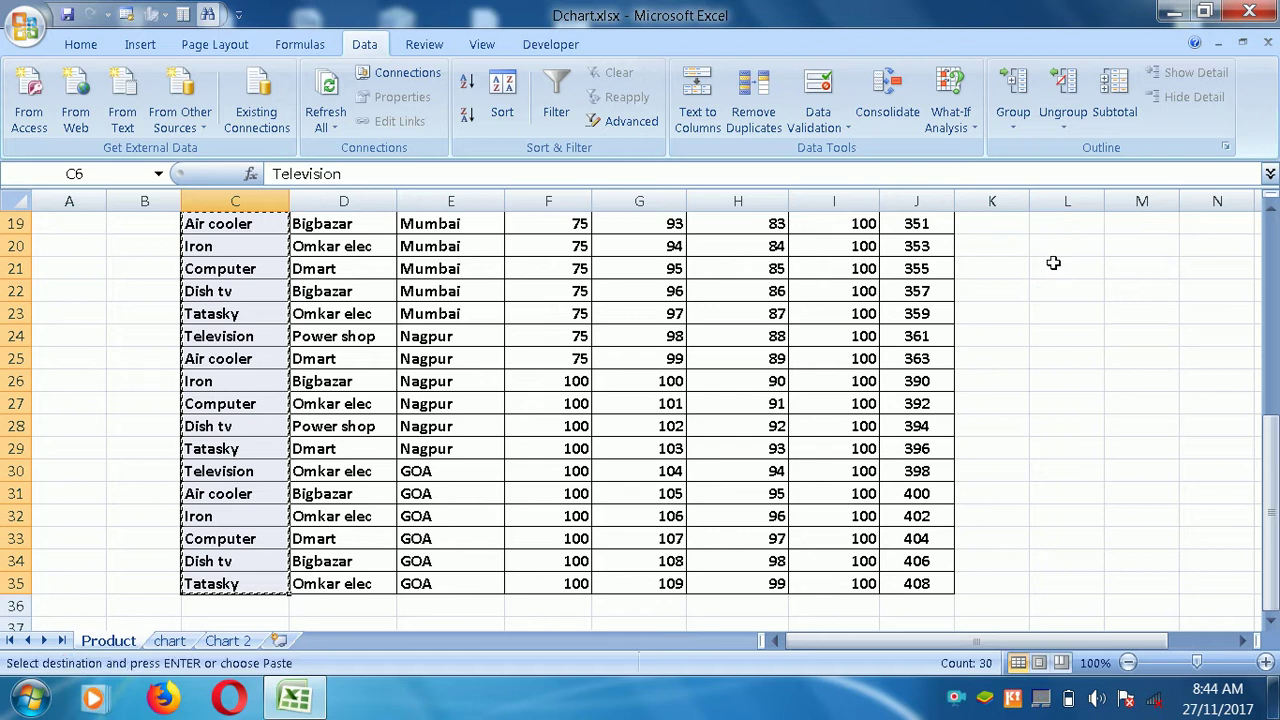
left_click(1058, 252)
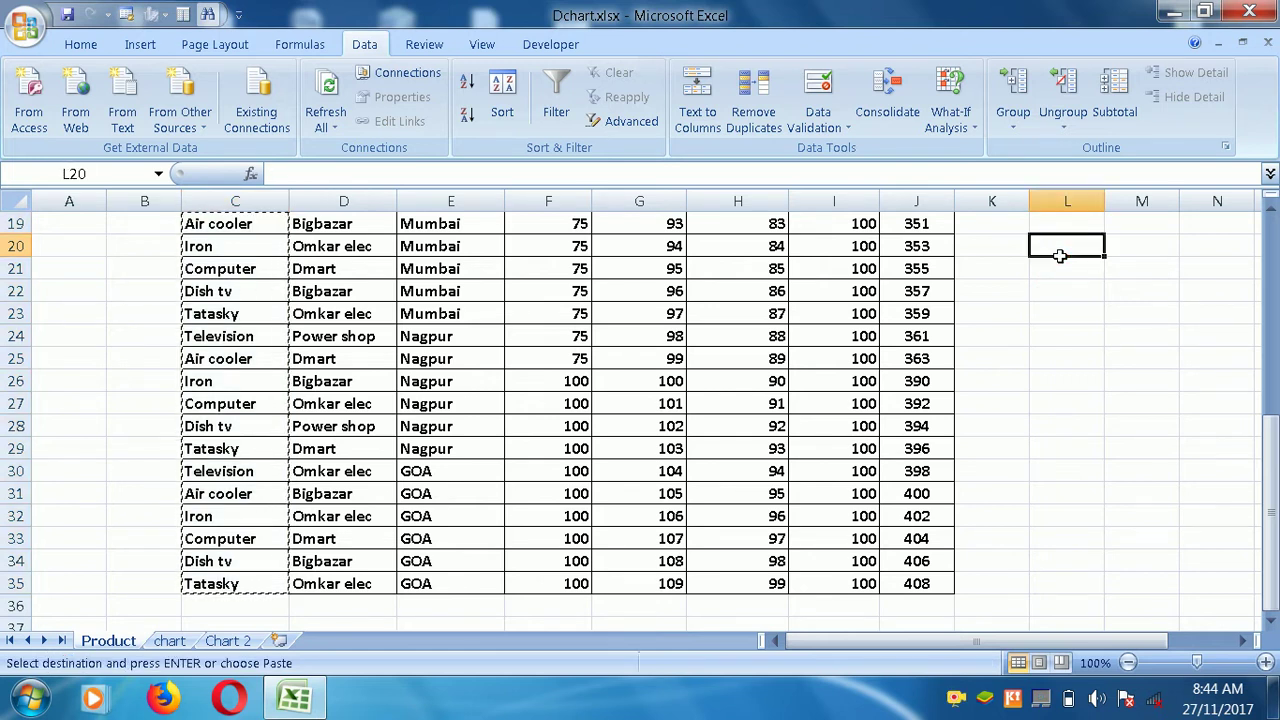
key("ctrl+v")
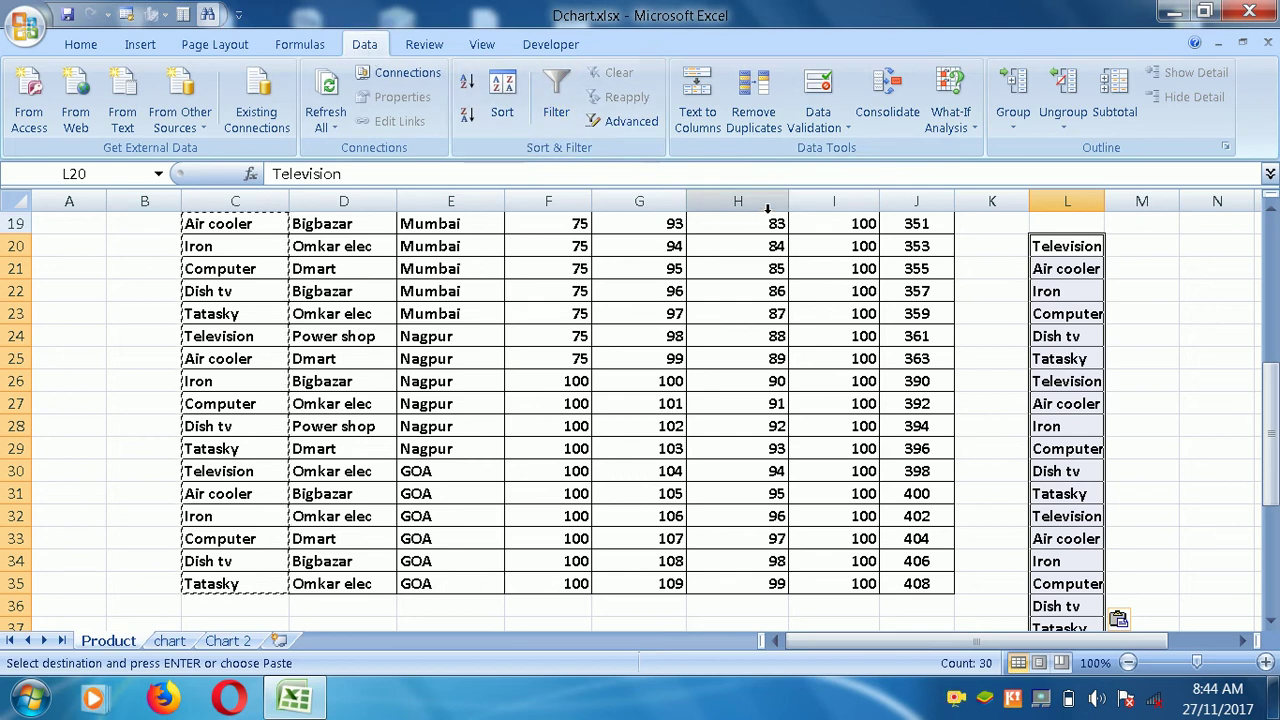
Remove the duplicate values from the copied product names in column L.
left_click(748, 118)
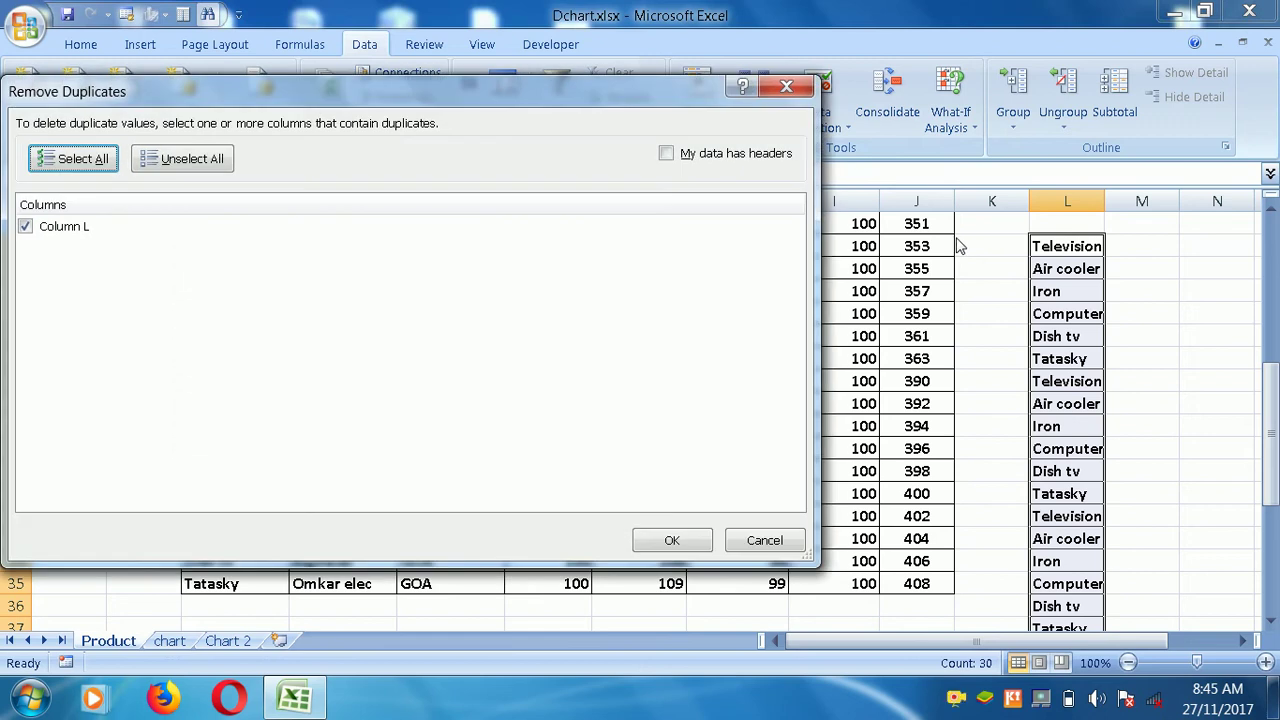
left_click(692, 541)
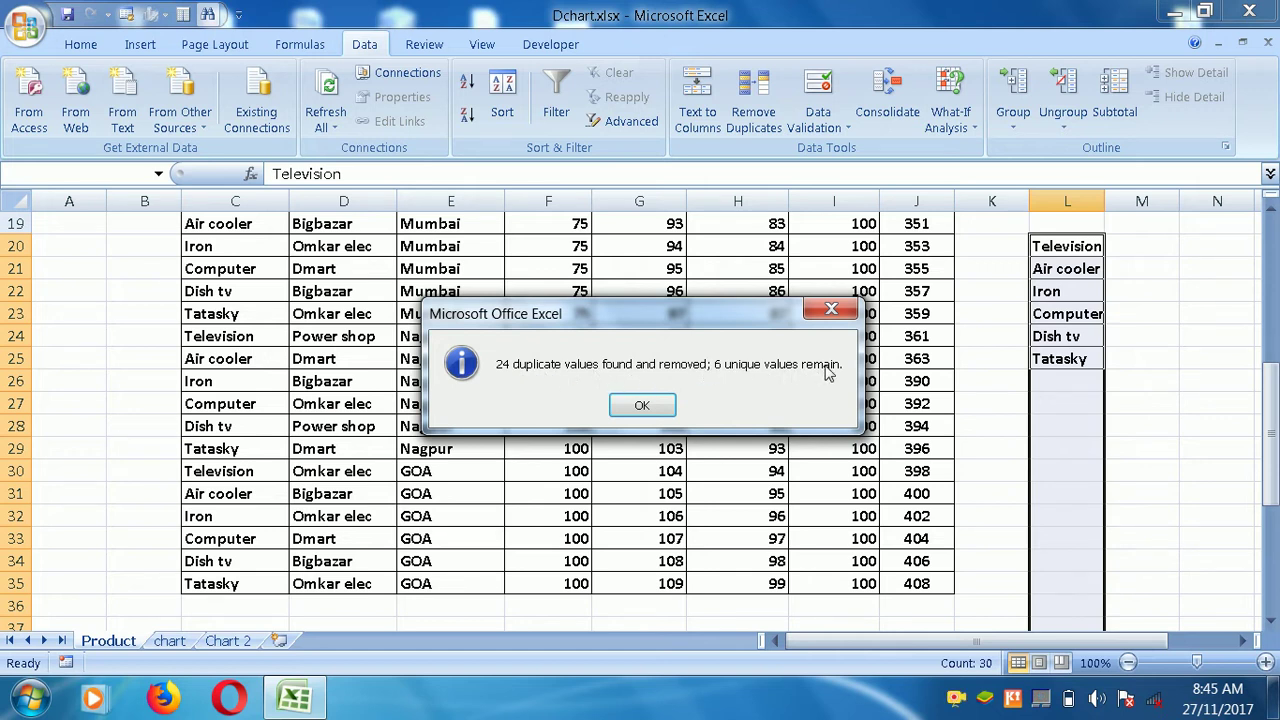
left_click(642, 405)
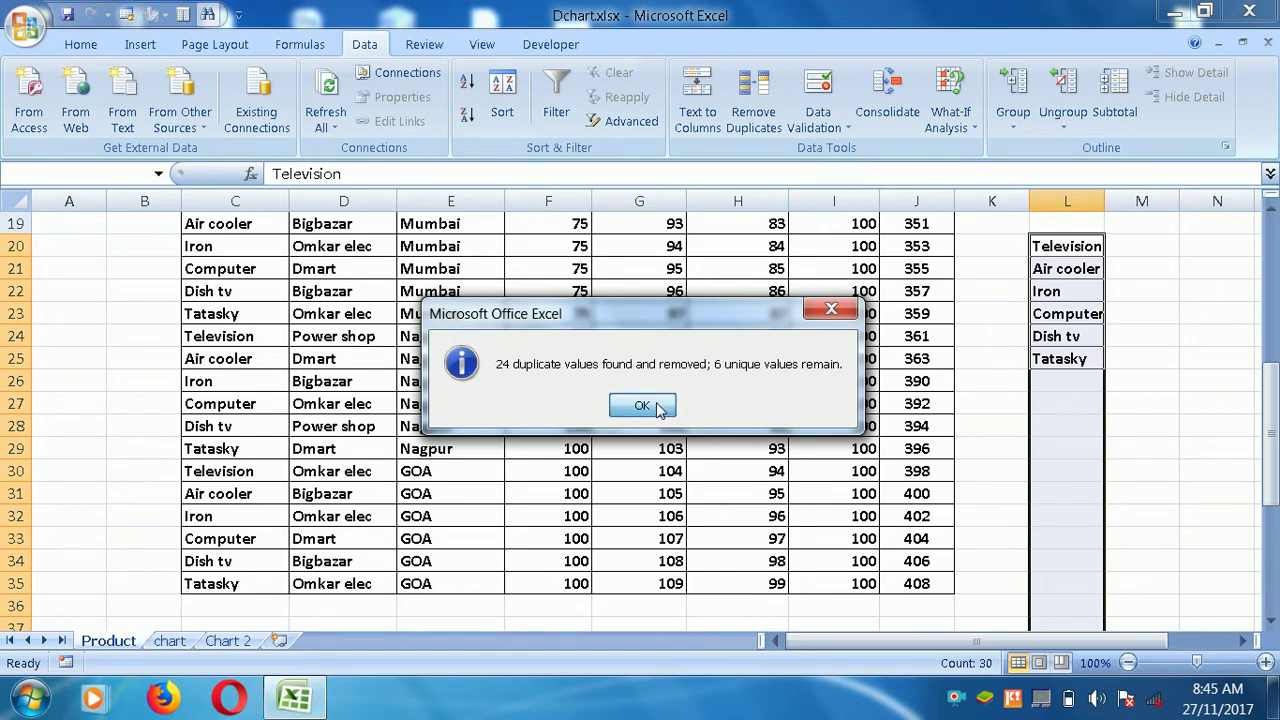
Check the unique product names in L20:L25 against the Product entries on the Chart 2 sheet.
left_click(1087, 256)
key("shift+Down")
key("shift+Down")
key("shift+Down")
key("shift+Down")
key("shift+Down")
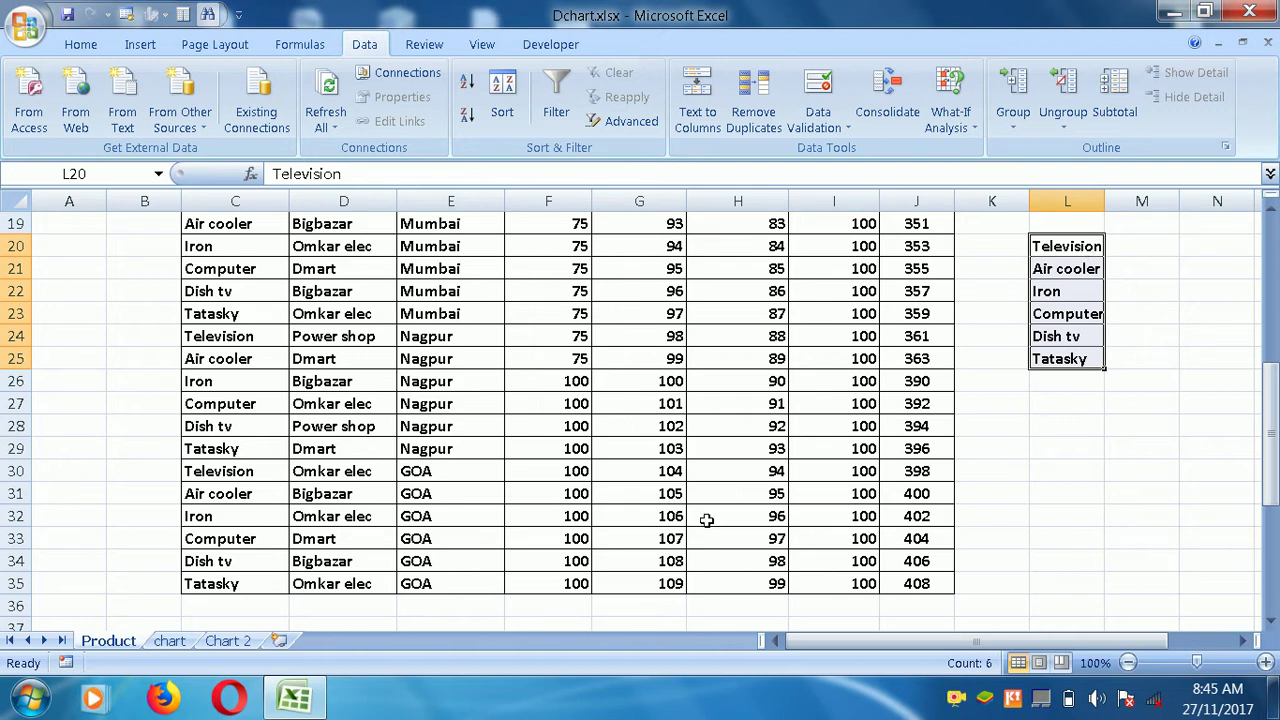
left_click(226, 641)
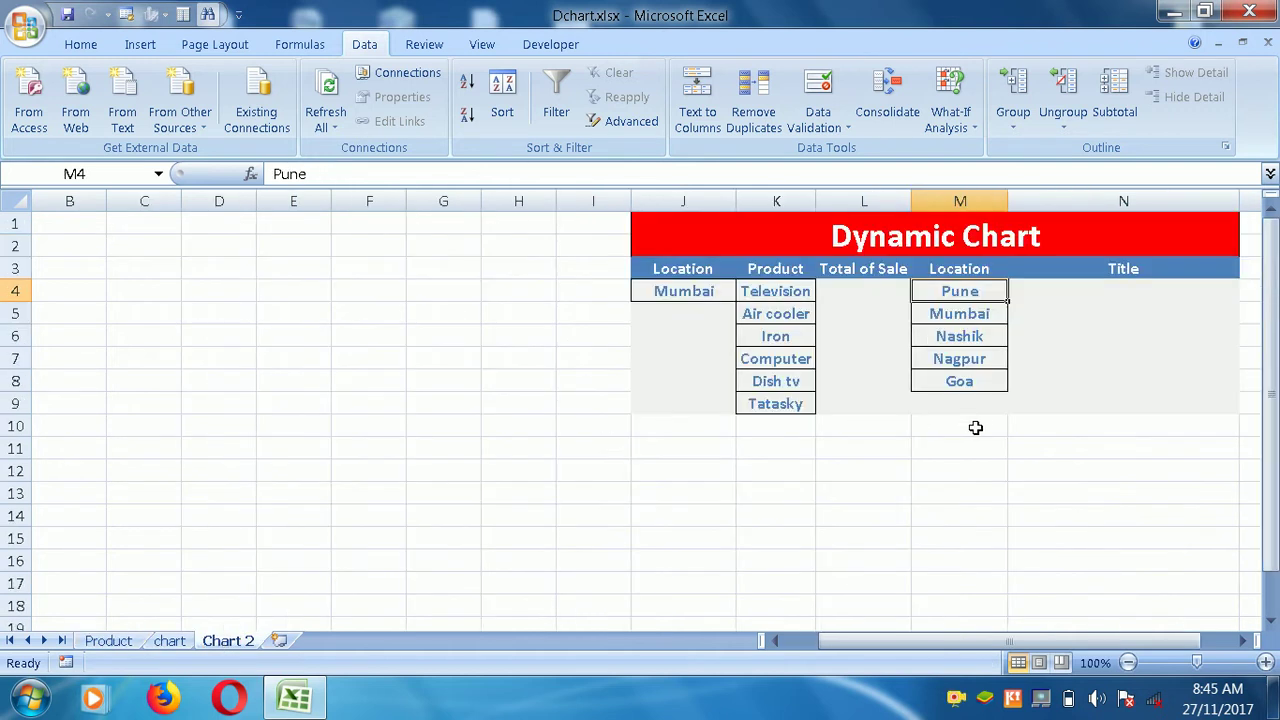
left_click(768, 295)
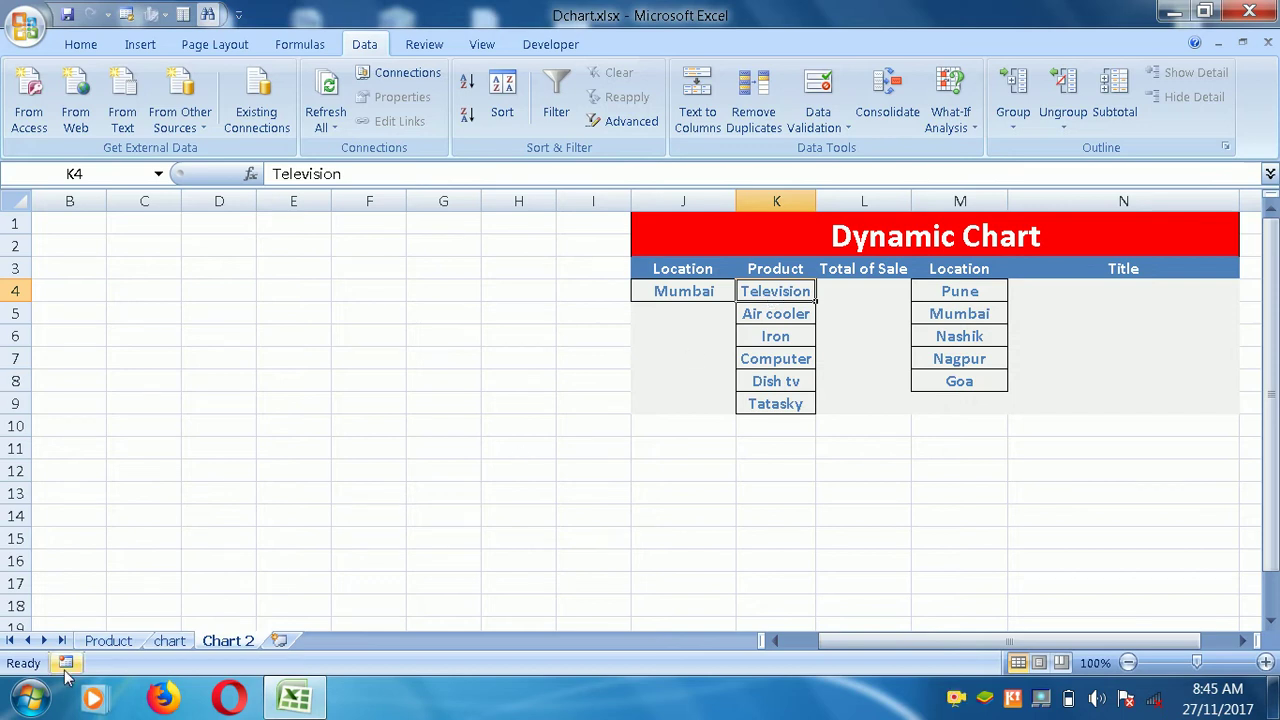
Copy the locations in E6:E35 of the Product sheet to the cells starting at N22.
left_click(106, 641)
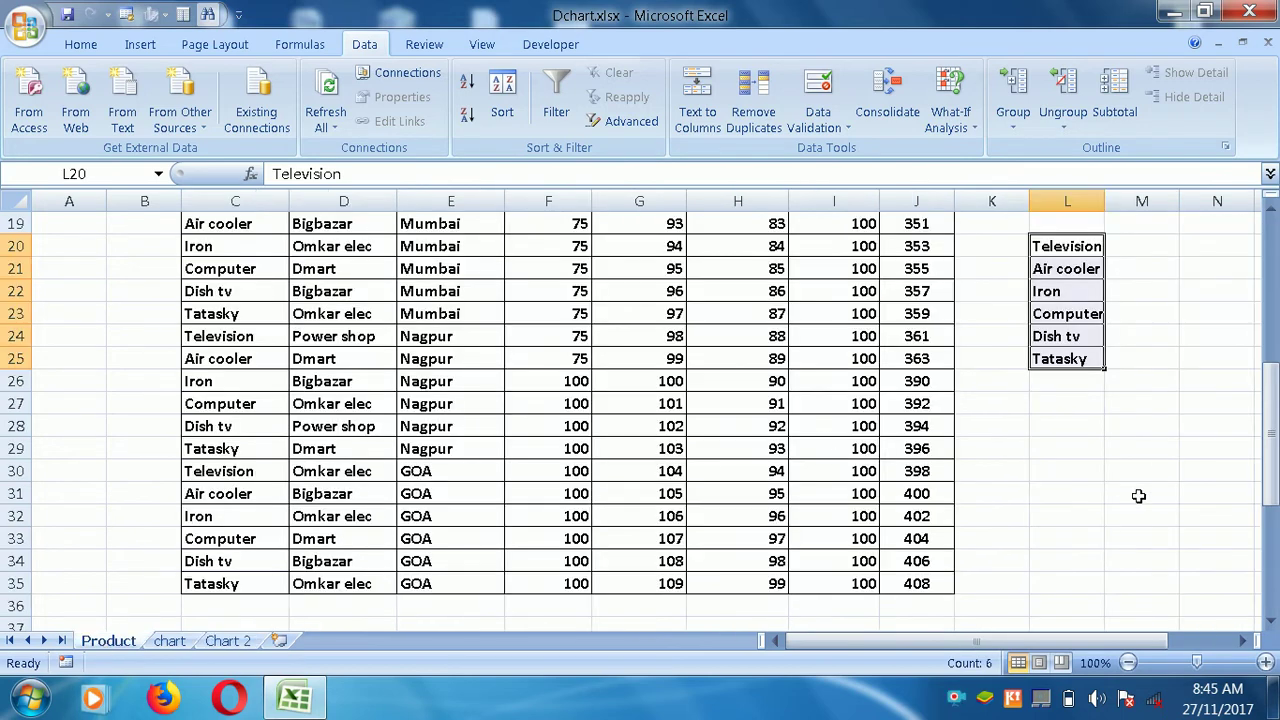
left_click(1270, 243)
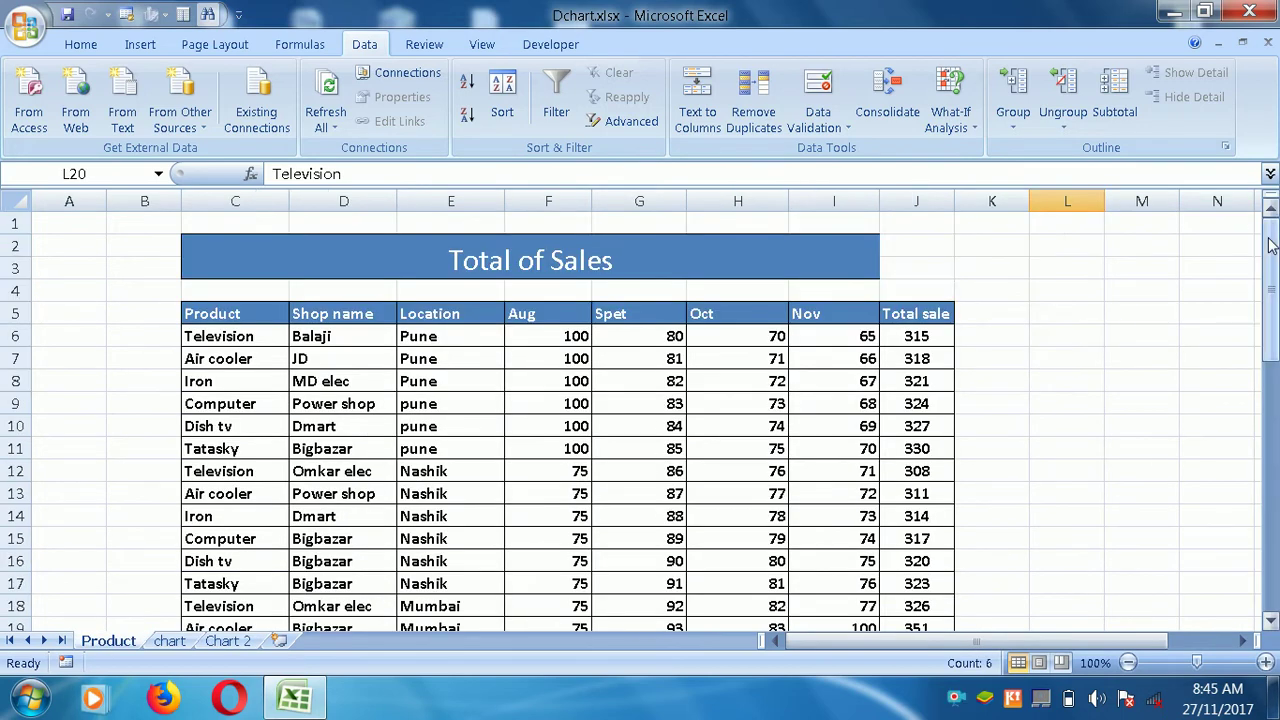
left_click(438, 339)
left_click_drag(438, 339, 450, 522)
key("ctrl+c")
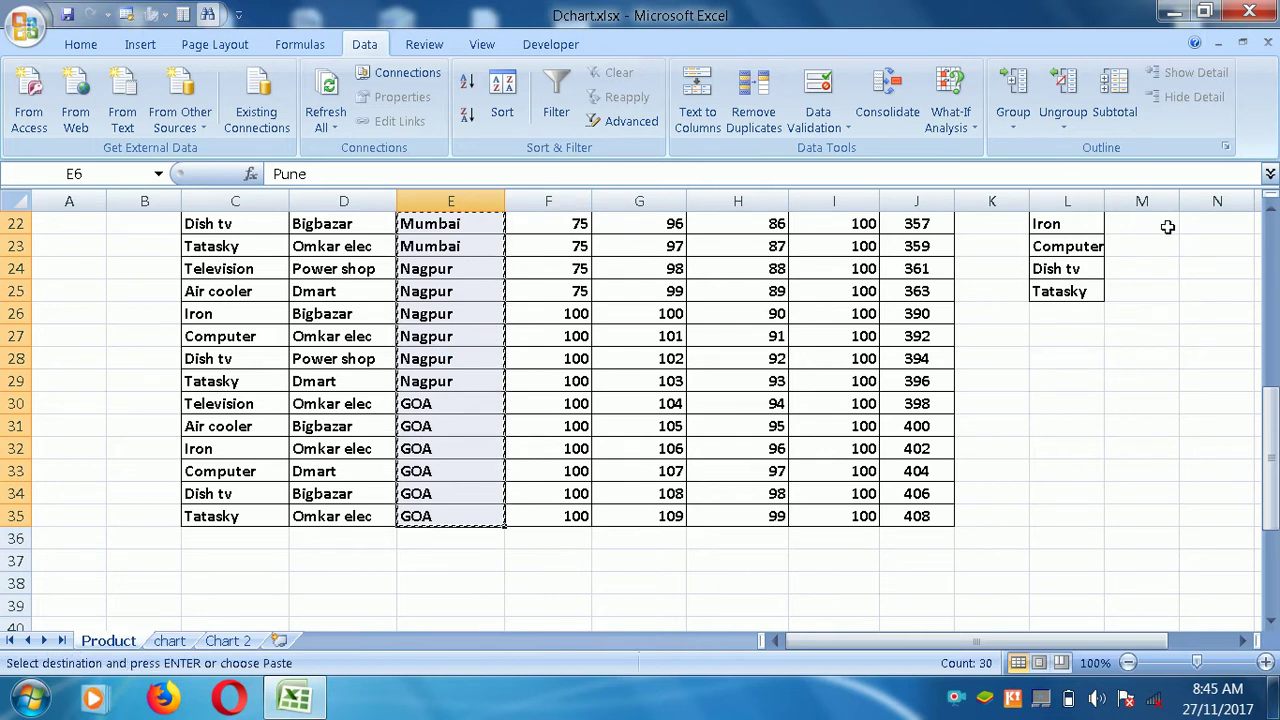
left_click(1220, 227)
key("ctrl+v")
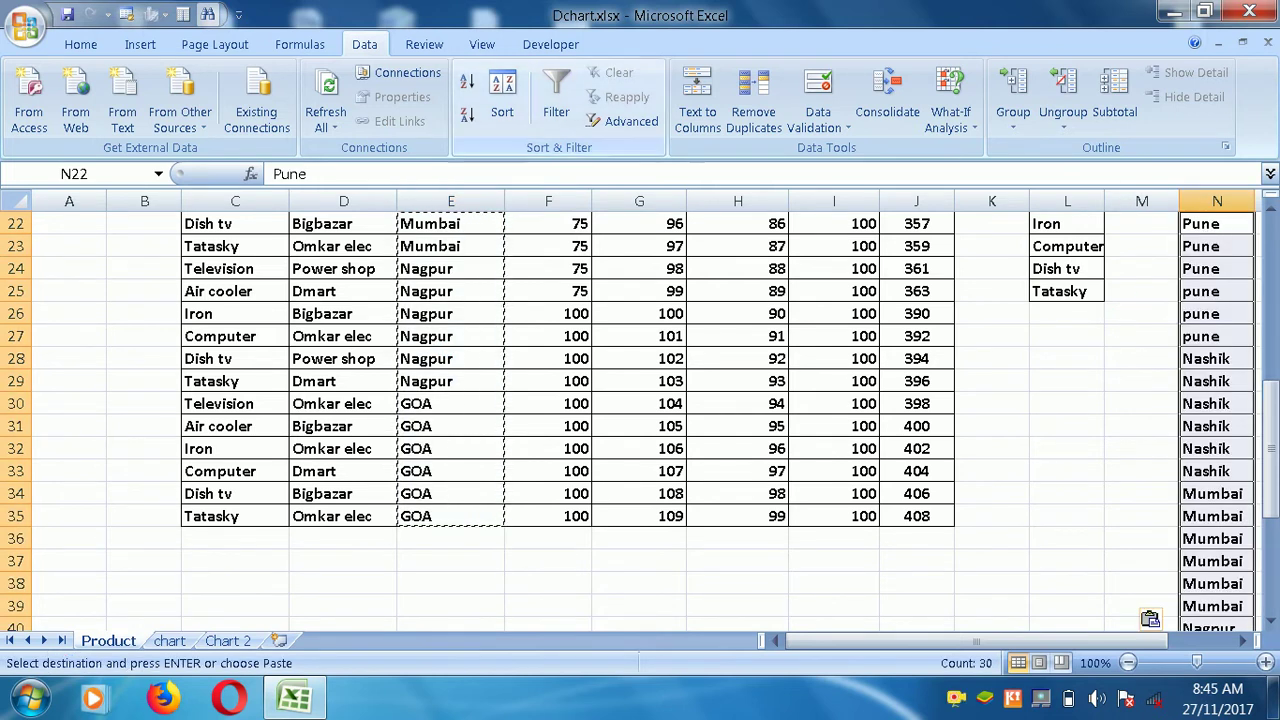
Remove the duplicate values from the copied locations in column N.
left_click(776, 134)
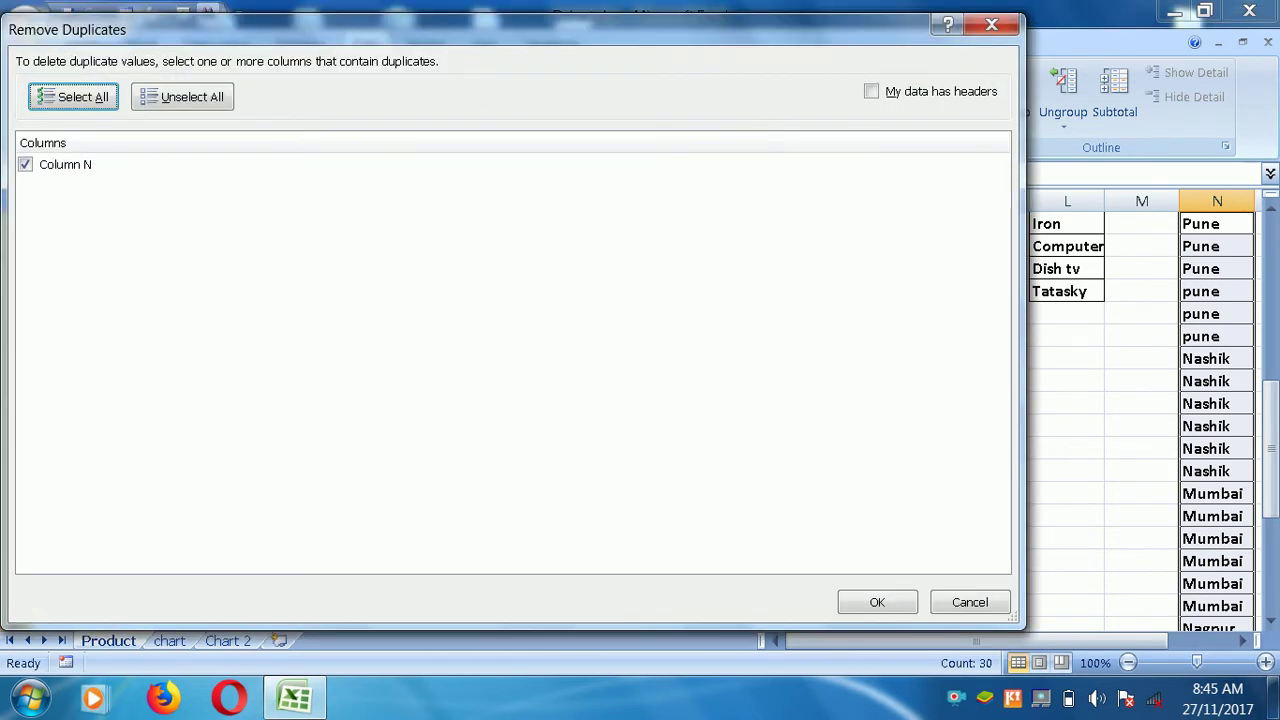
left_click(877, 602)
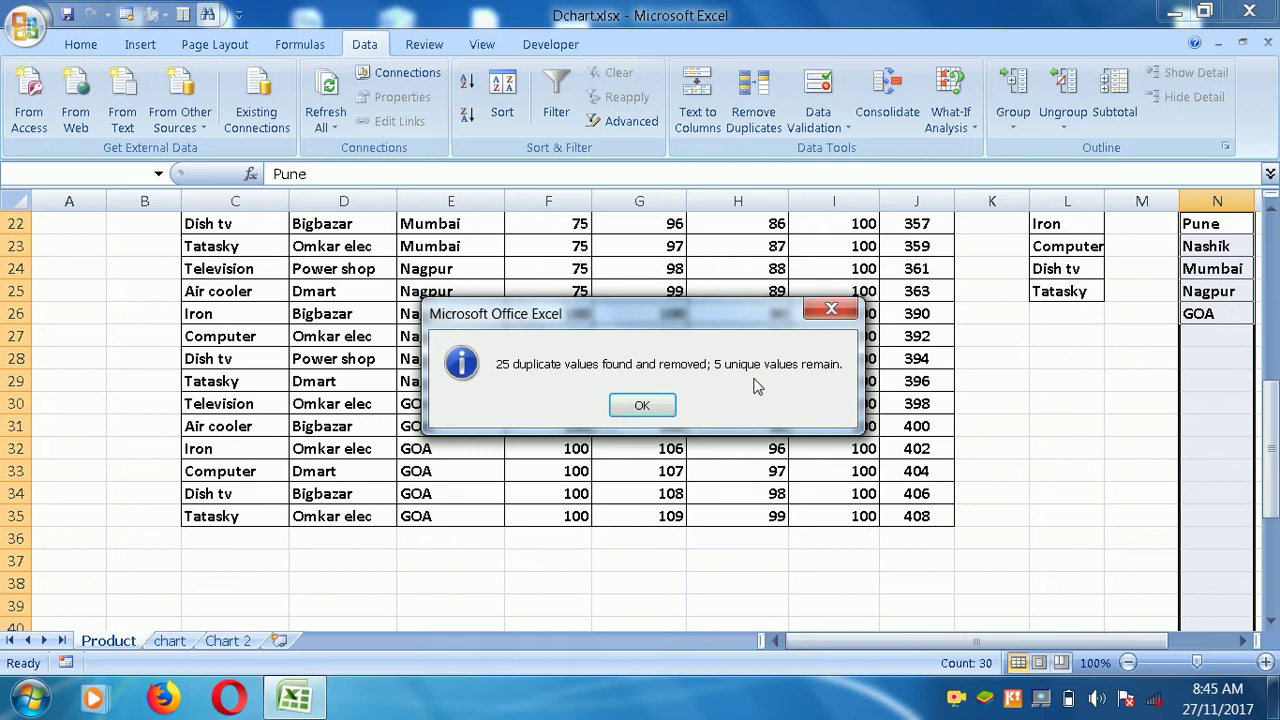
left_click(642, 405)
left_click(1203, 366)
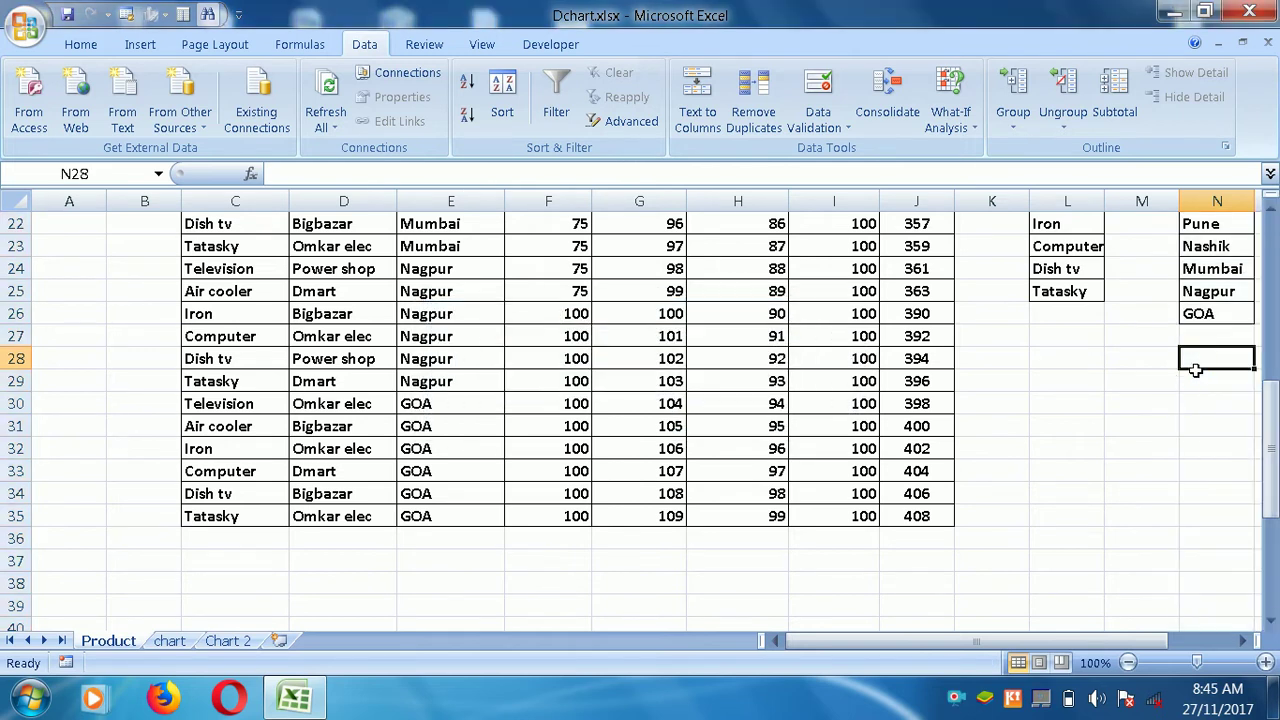
Compare the Location and Total of Sale columns on Chart 2 with the sales table on the Product sheet.
left_click(236, 642)
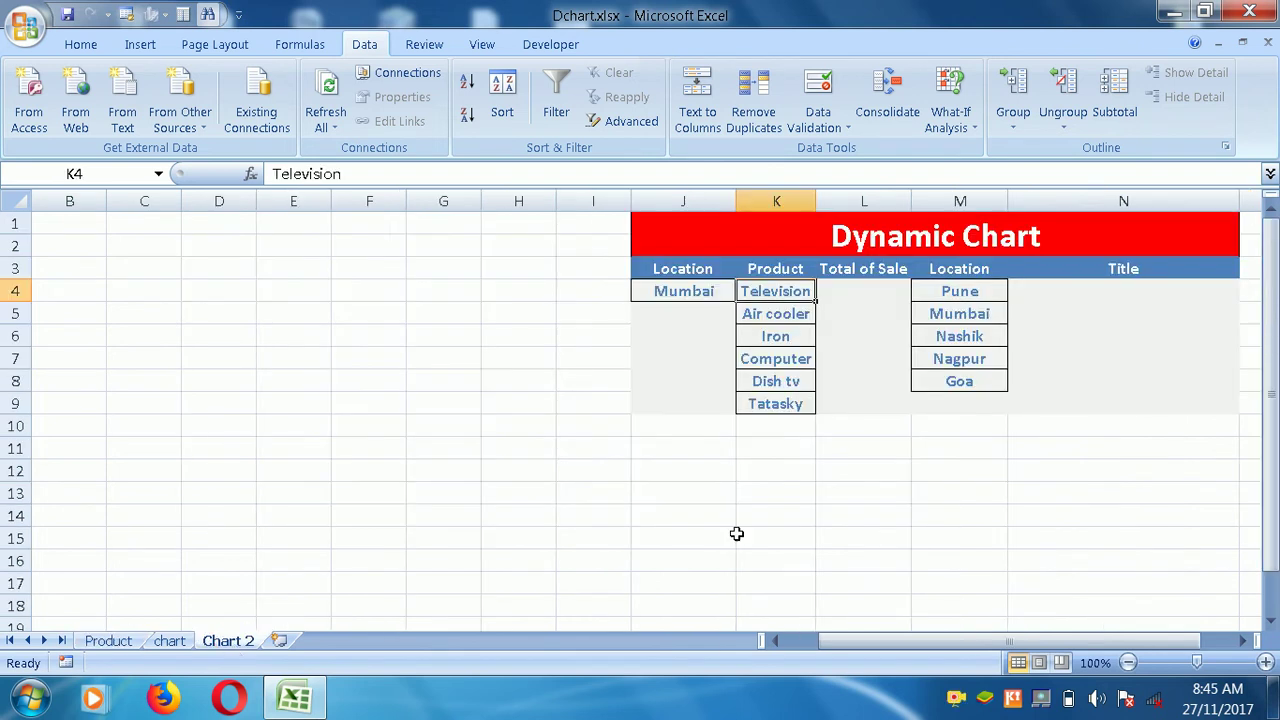
left_click(944, 300)
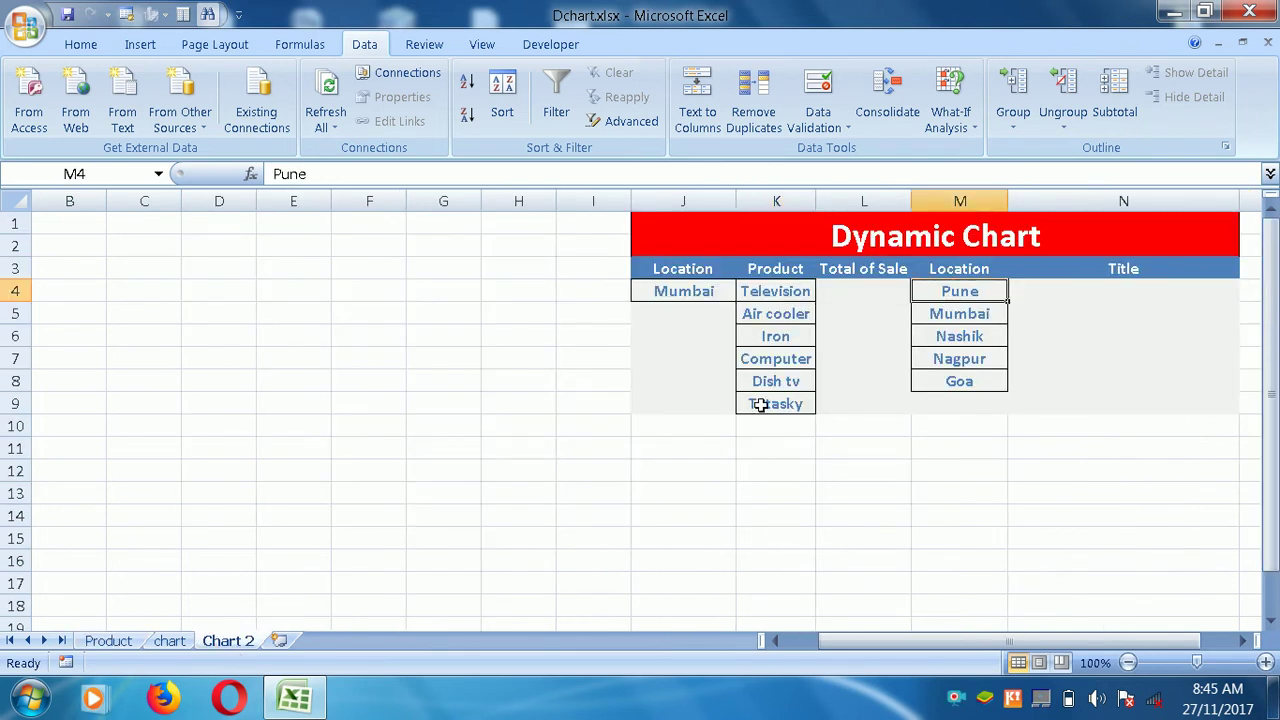
left_click(858, 304)
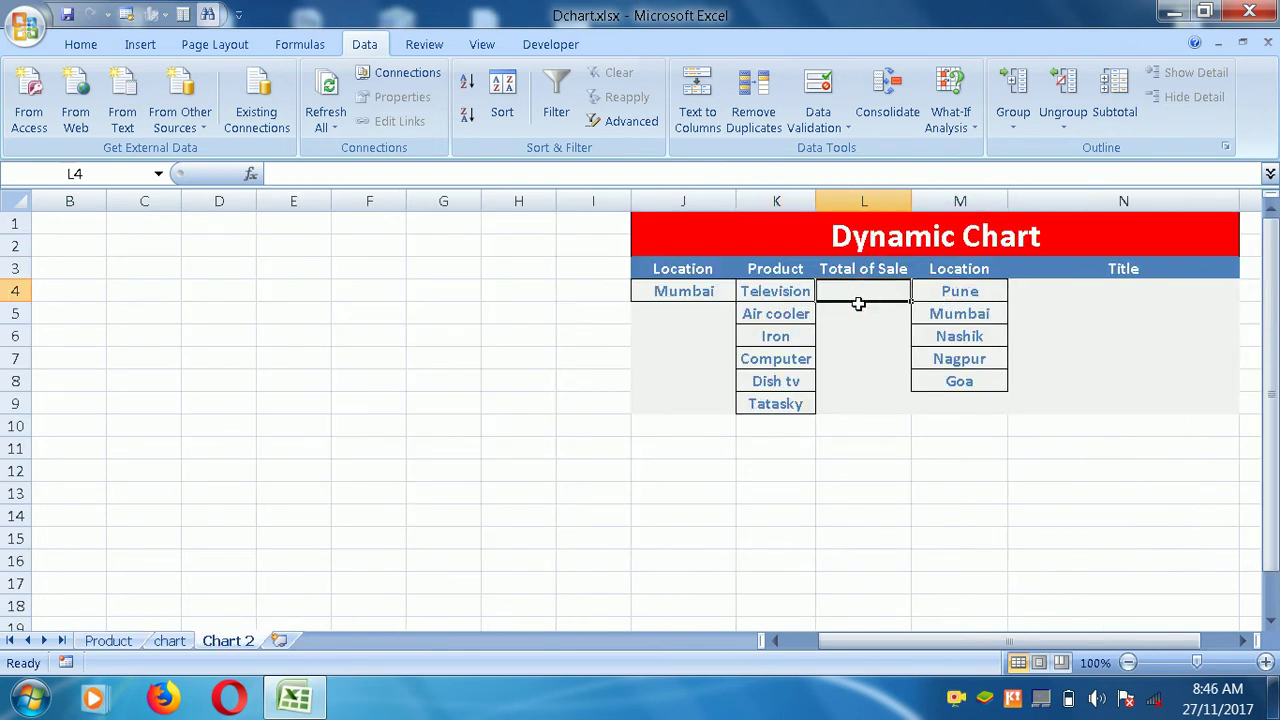
left_click(120, 643)
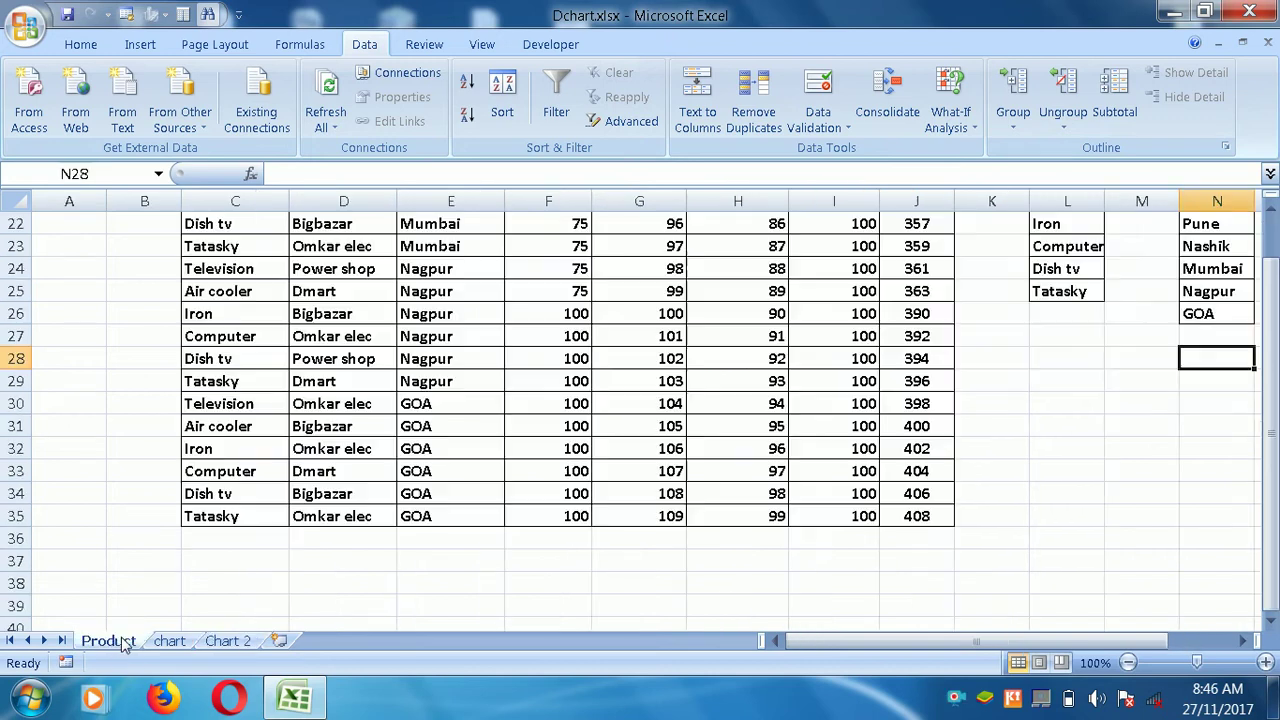
left_click(1274, 233)
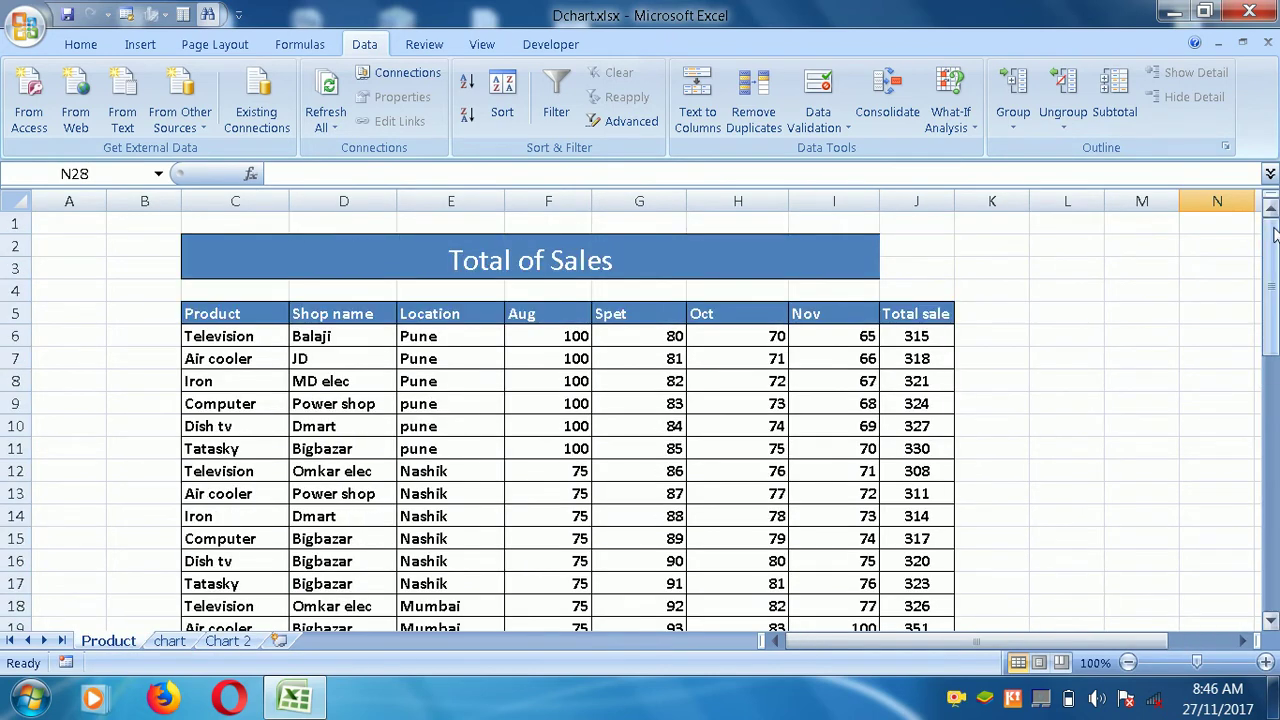
Start a SUMIFS formula in cell L4 of Chart 2 with the absolute sum range Product!$J$6:$J$35.
left_click(245, 644)
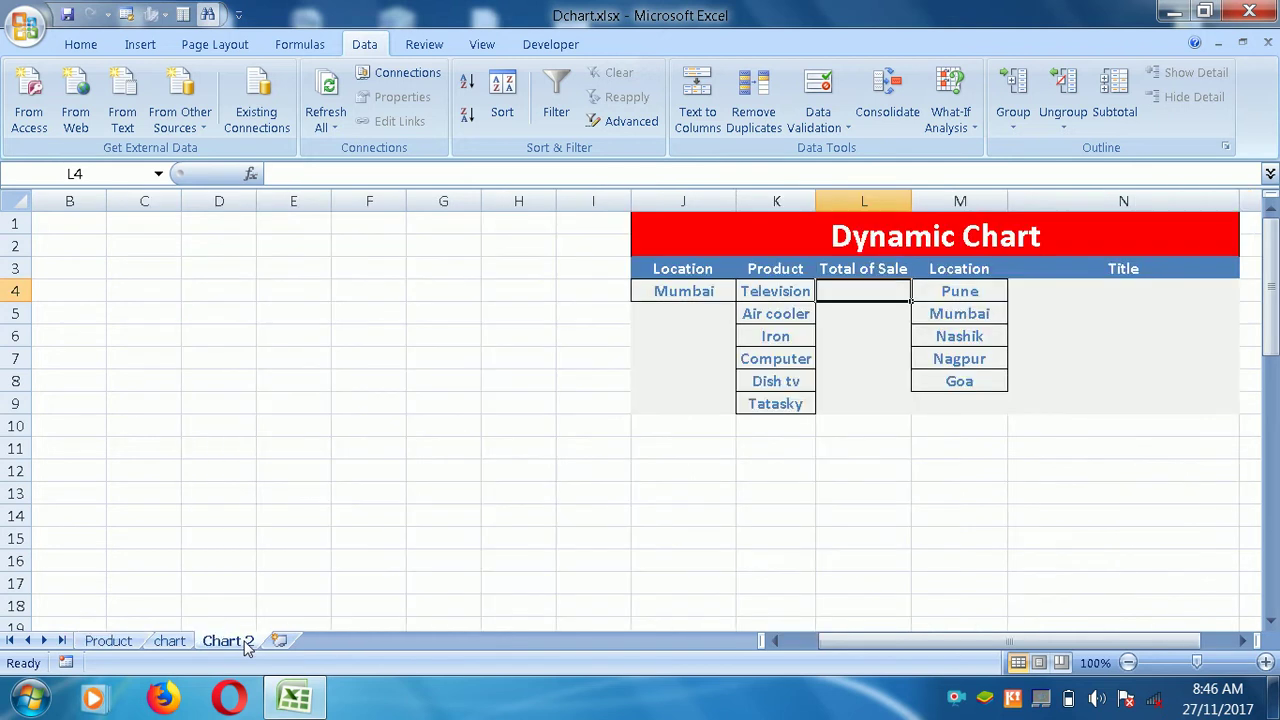
type("=s")
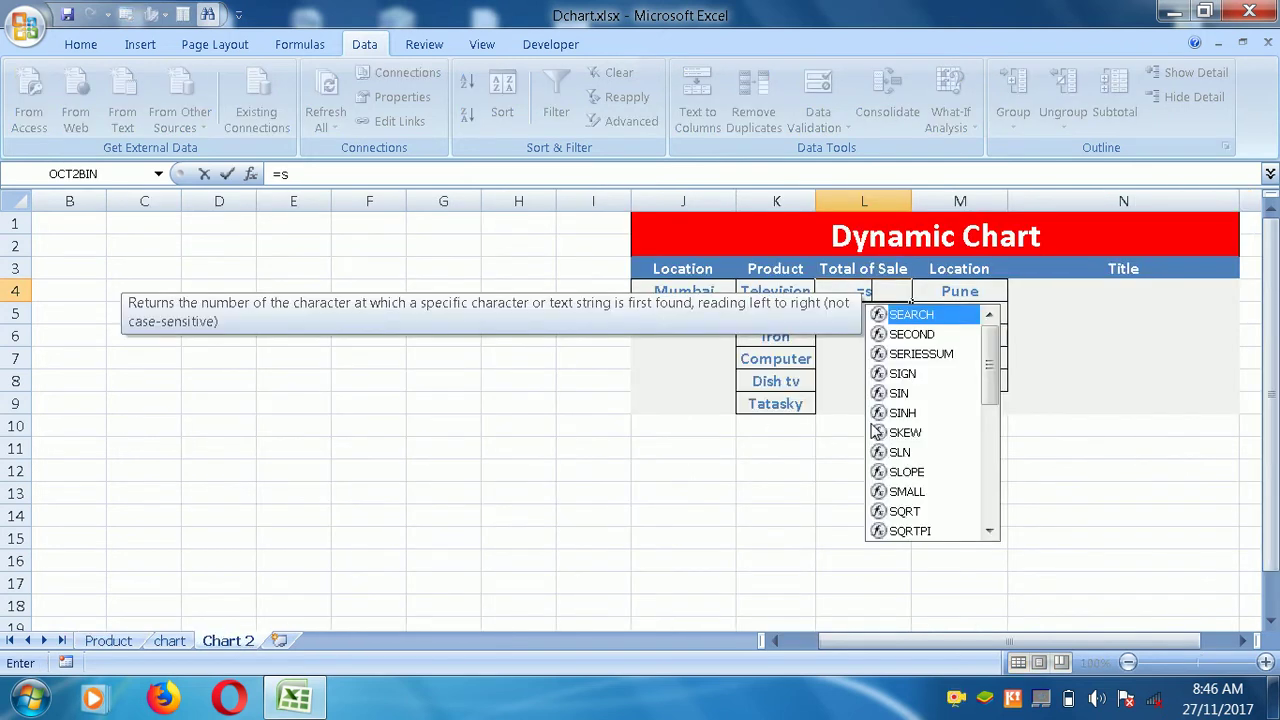
type("umifs")
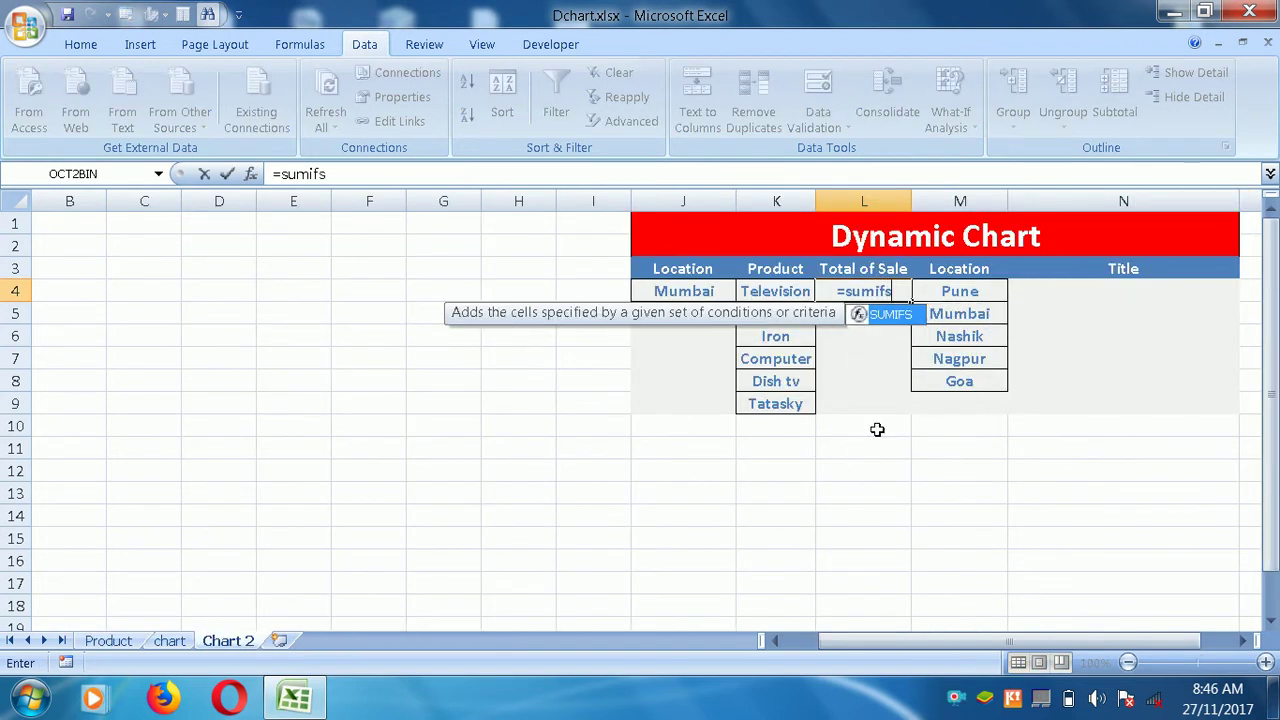
type("(")
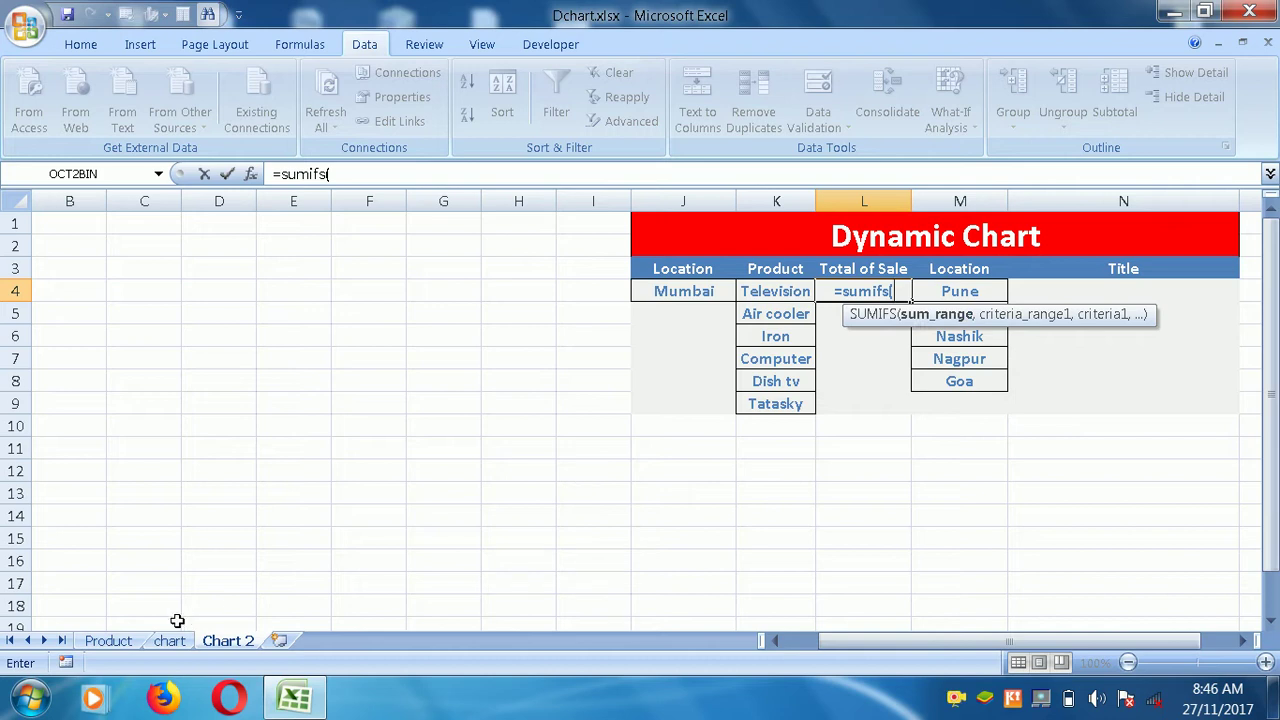
left_click(118, 641)
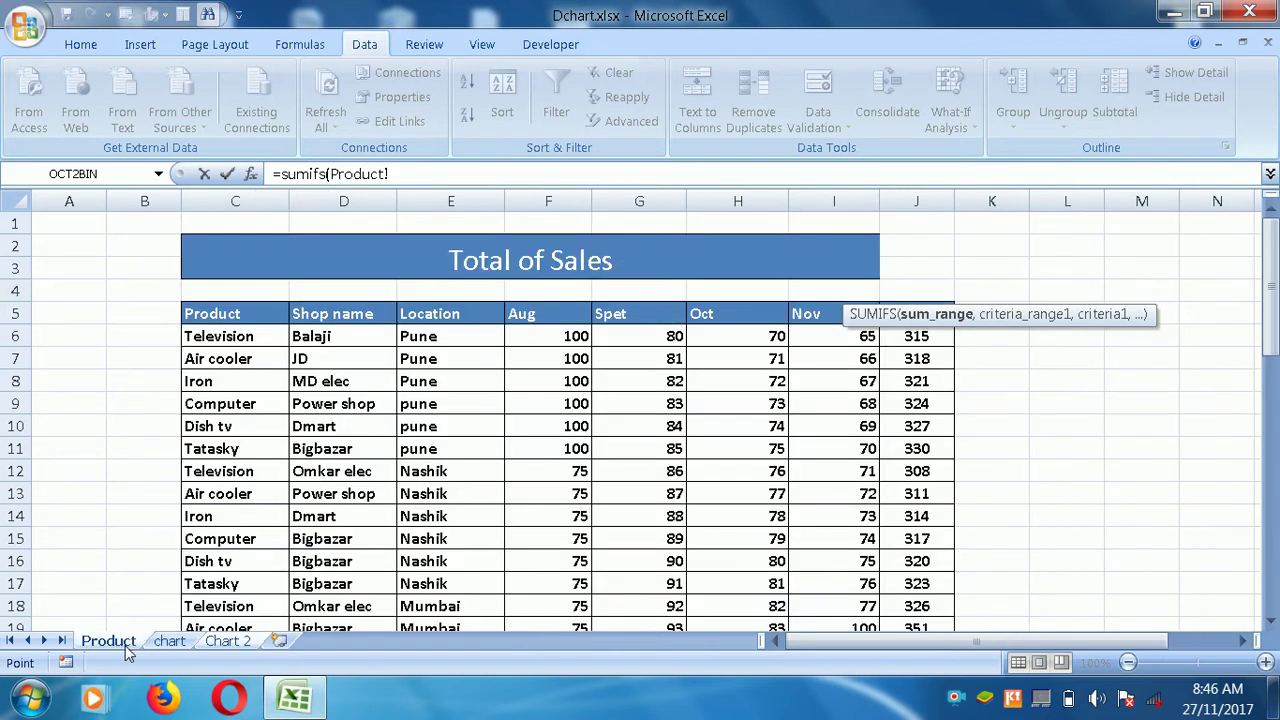
left_click(930, 345)
key("Up")
key("shift+Down")
key("shift+Down")
left_click_drag(945, 492, 950, 600)
left_click_drag(930, 346, 930, 346)
key("F4")
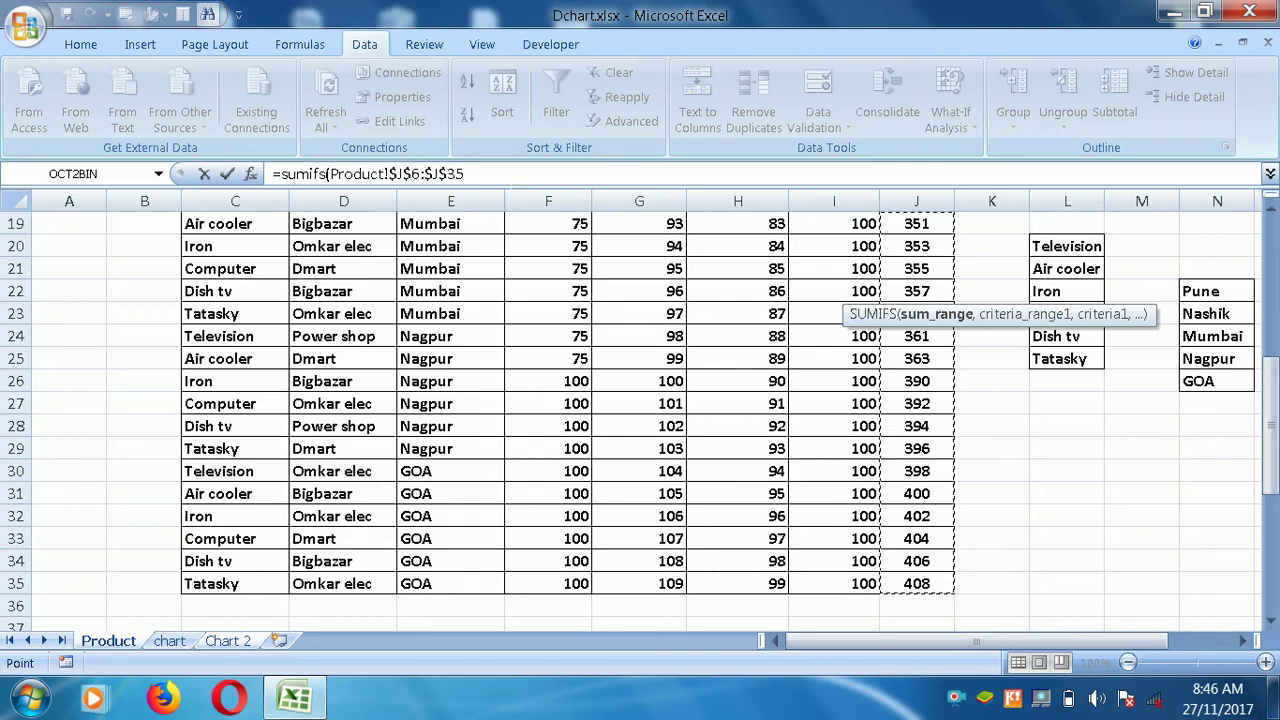
left_click(464, 174)
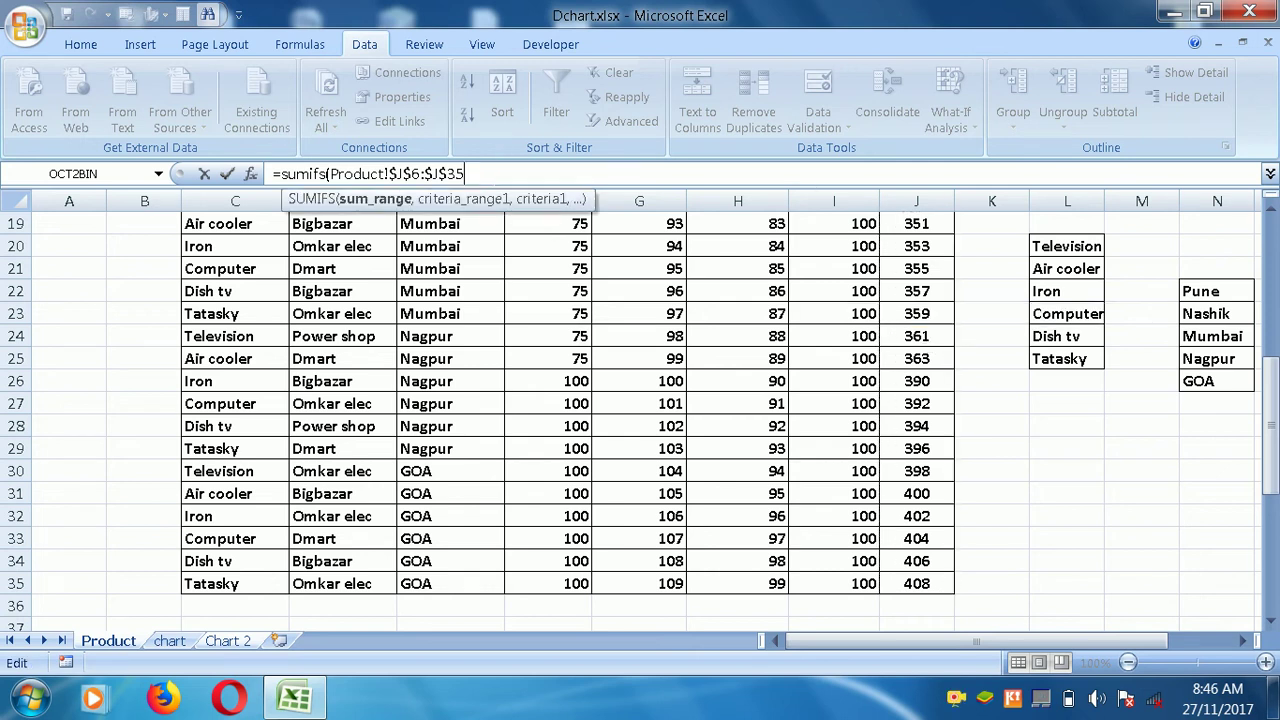
type(",")
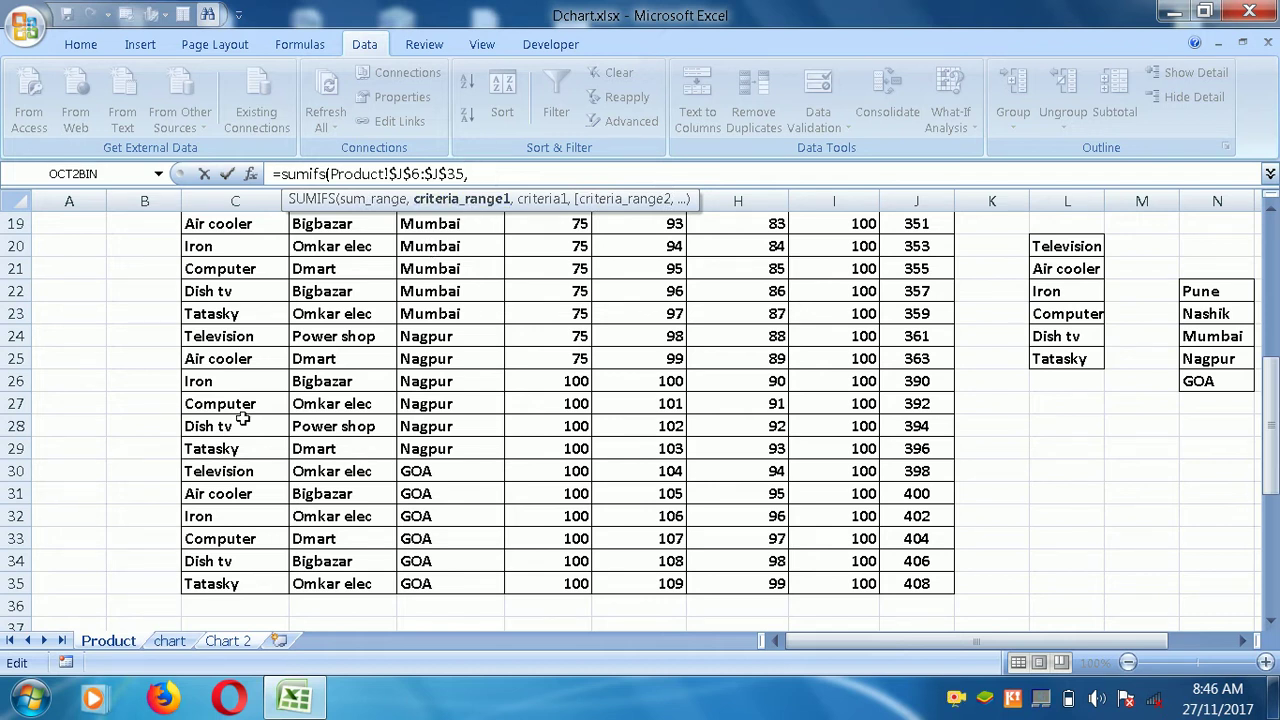
Add the product column Product!$C$6:$C$35 as the first absolute criteria range of the SUMIFS formula.
left_click(236, 450)
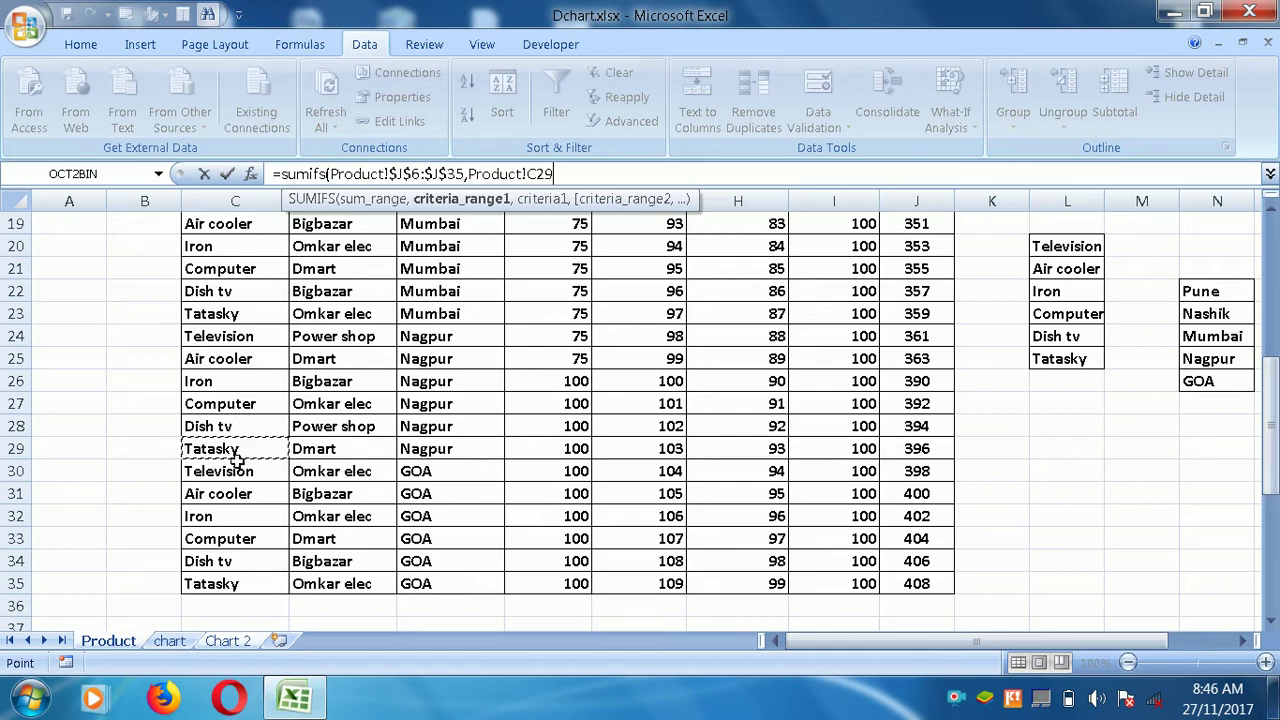
key("Up")
key("Up")
key("Up")
key("Up")
key("Up")
key("Up")
key("Up")
key("Up")
key("Up")
key("Up")
key("Up")
key("Up")
key("Up")
key("Up")
key("Up")
key("Up")
key("Up")
key("Up")
key("Up")
key("Up")
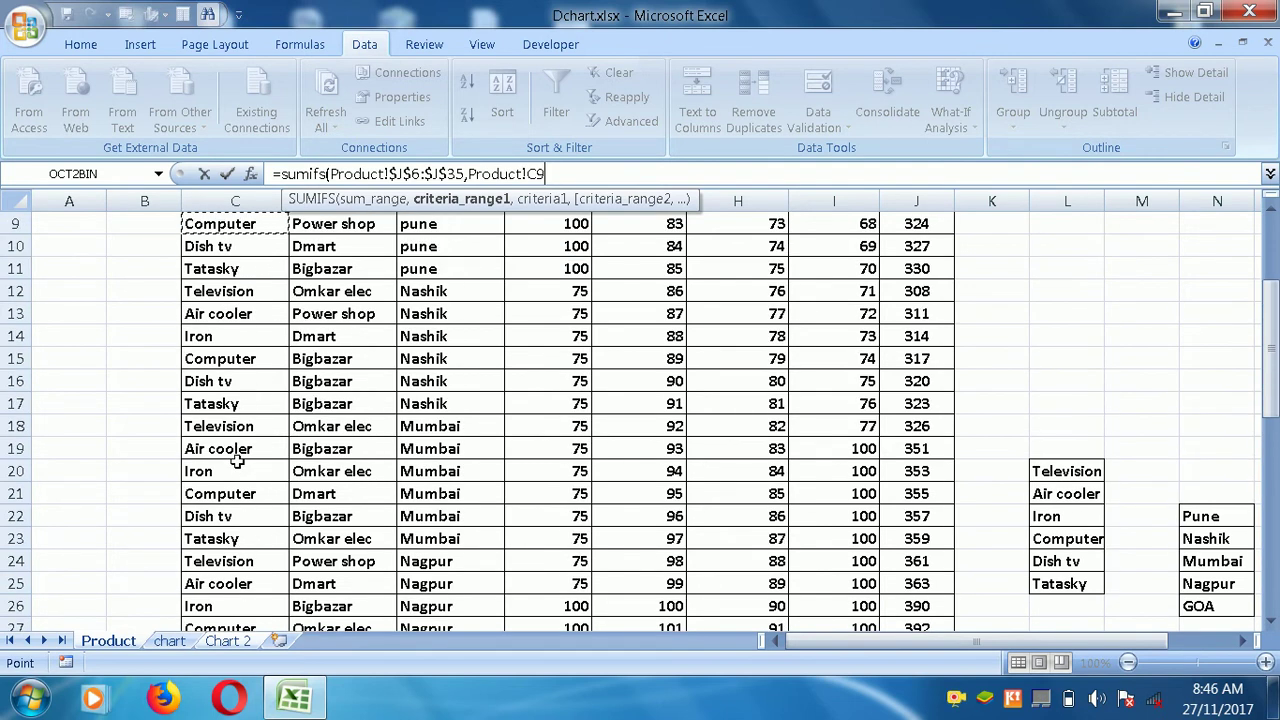
key("Up")
key("Up")
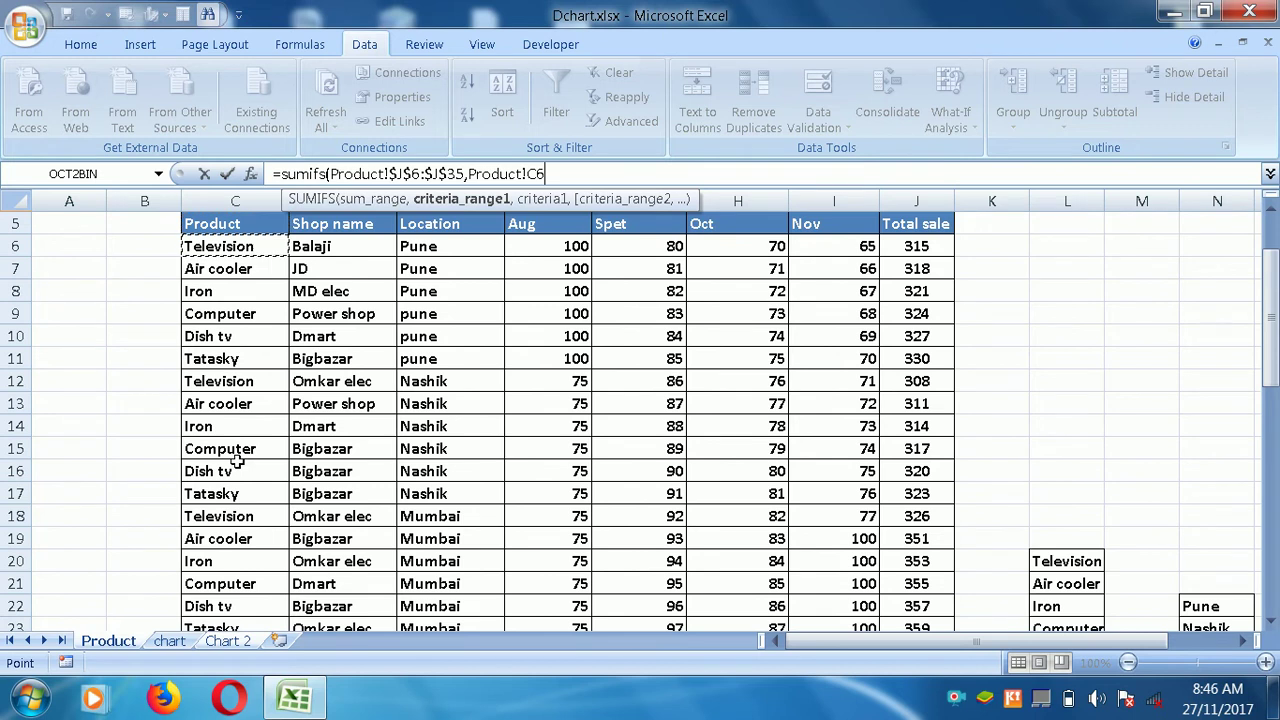
key("shift+Down")
key("shift+Down")
key("shift+Down")
key("shift+Down")
key("shift+Down")
key("shift+Down")
key("shift+Down")
key("shift+Down")
key("shift+Down")
key("shift+Down")
key("shift+Down")
key("shift+Down")
key("shift+Down")
key("shift+Down")
key("shift+Down")
key("shift+Down")
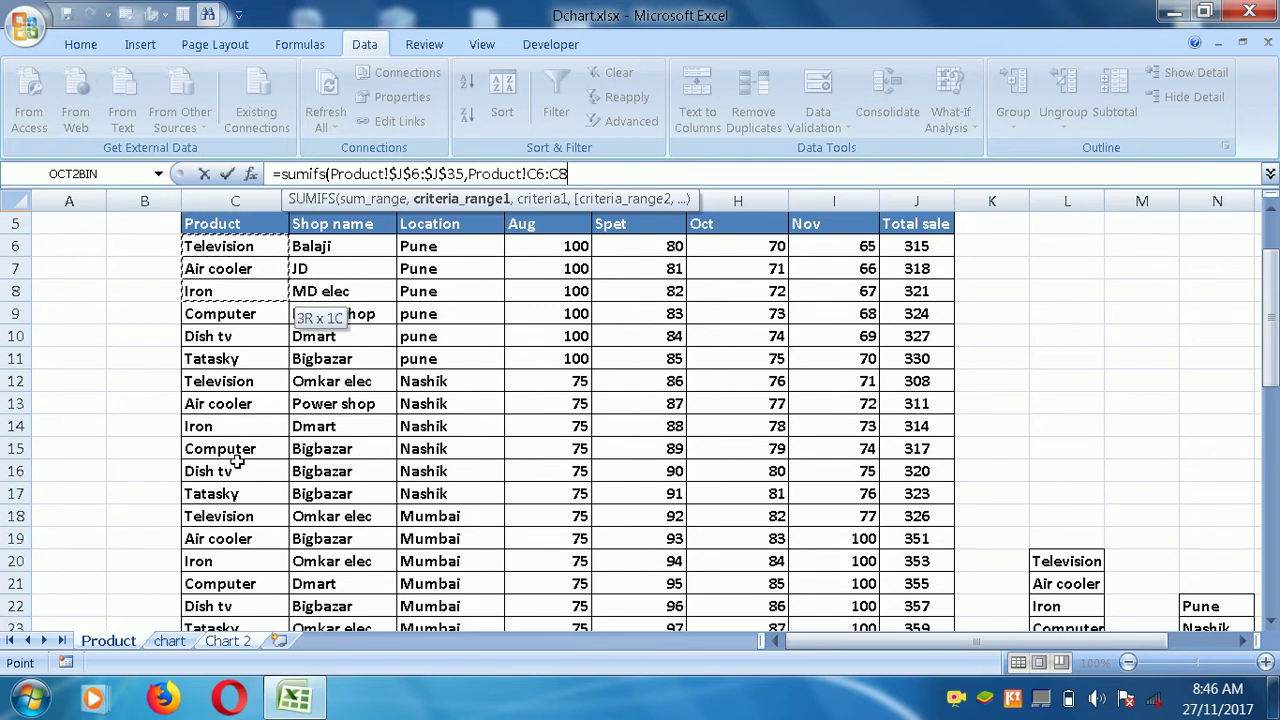
key("shift+Down")
key("shift+Down")
key("shift+Down")
key("shift+Down")
key("shift+Down")
key("shift+Down")
key("shift+Down")
key("shift+Down")
key("shift+Down")
key("shift+Down")
key("shift+Down")
key("shift+Down")
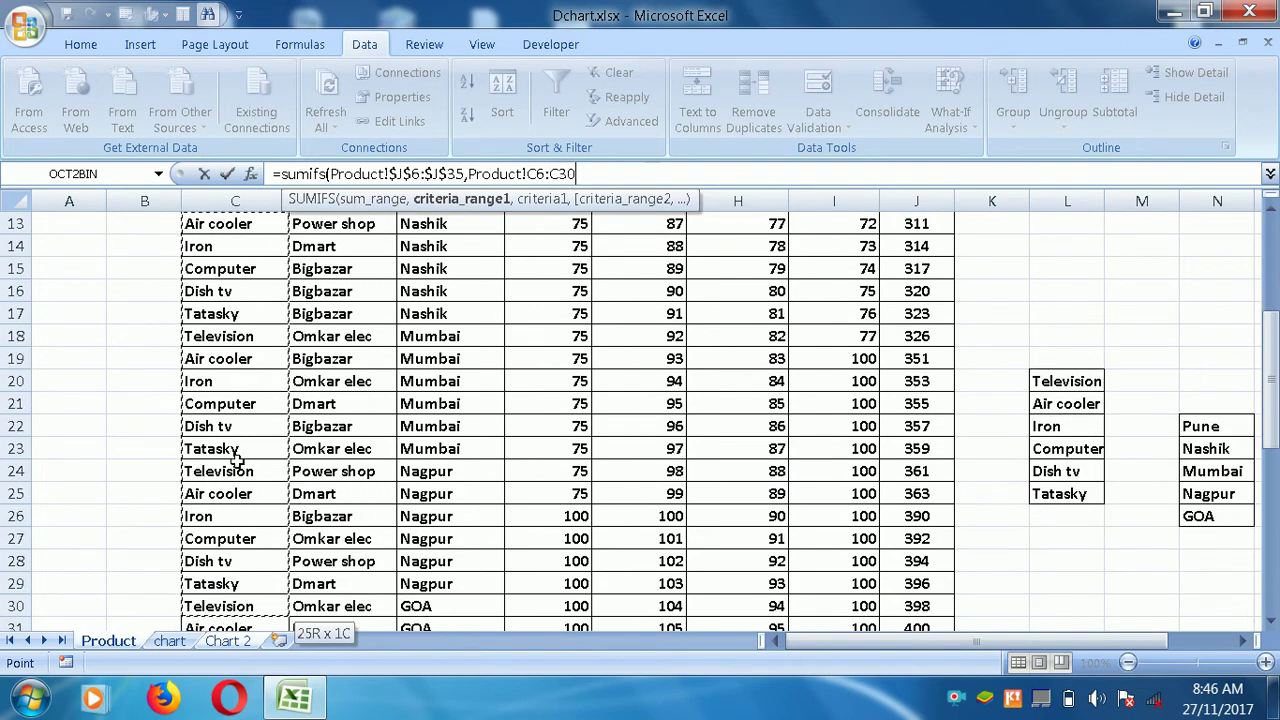
key("shift+Down")
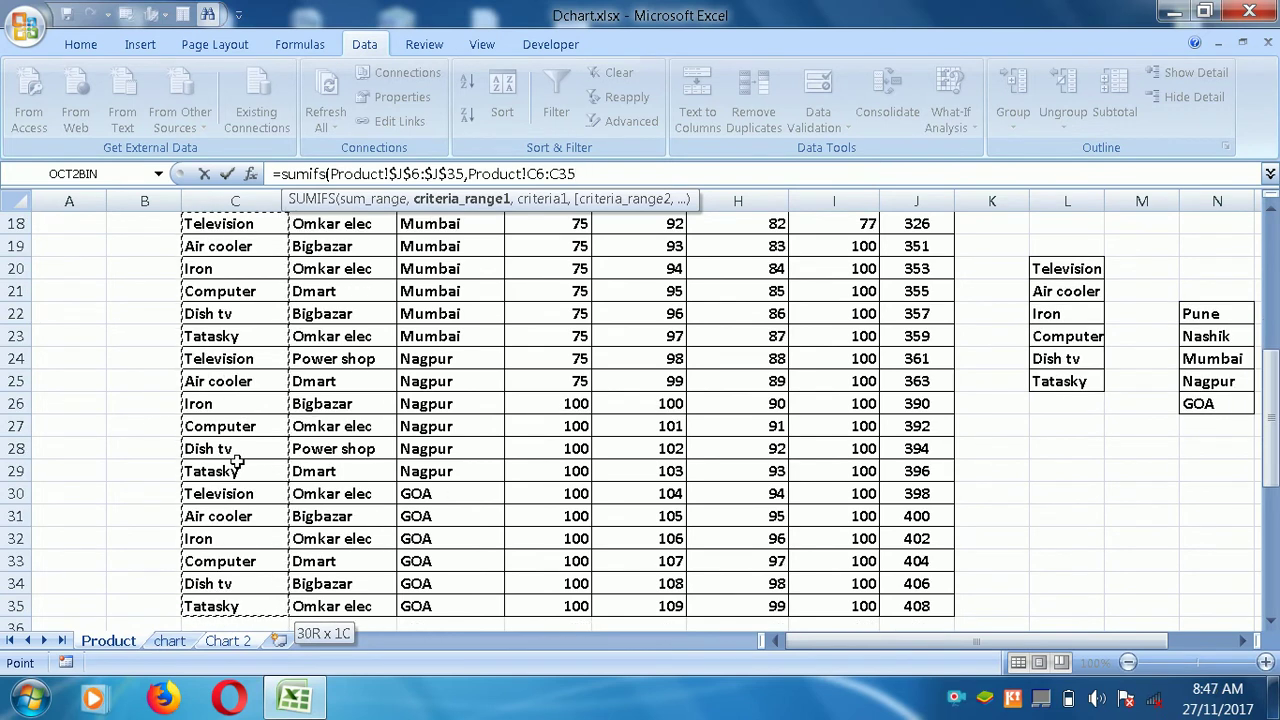
key("F4")
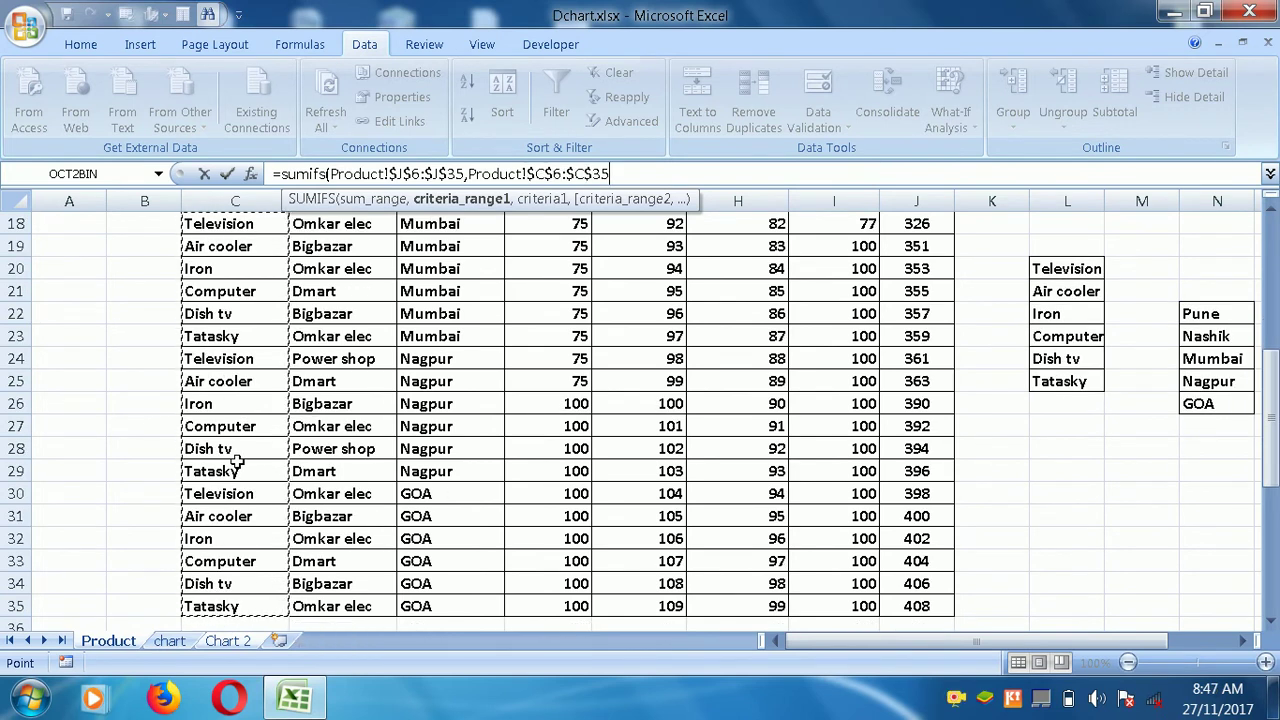
type(",")
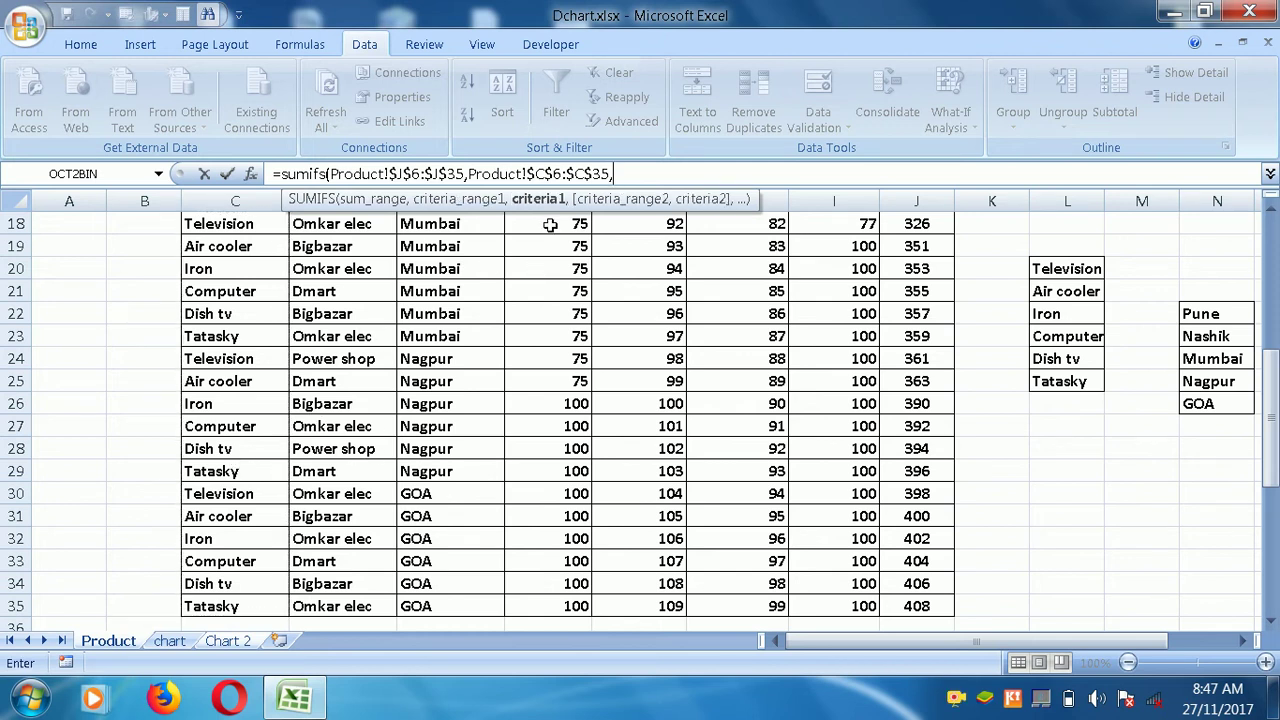
Set the formula's first criterion to the product cell 'Chart 2'!K4 as a relative reference.
left_click(228, 643)
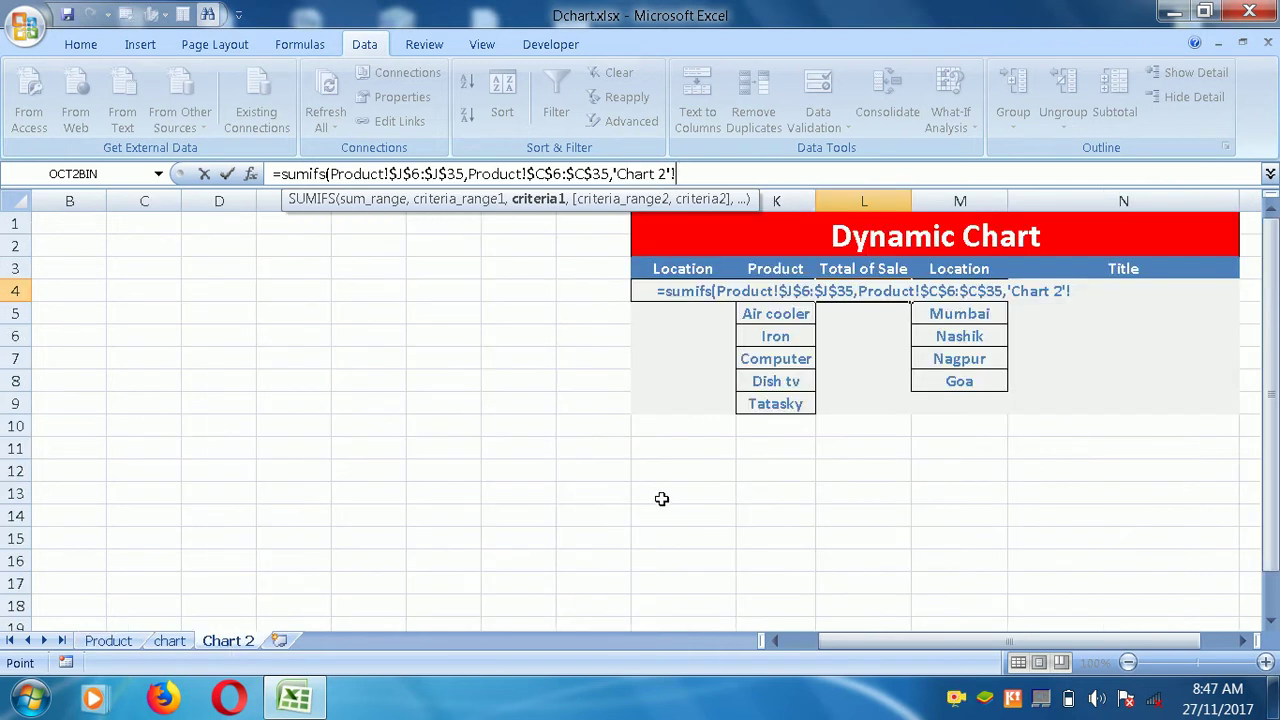
left_click(784, 320)
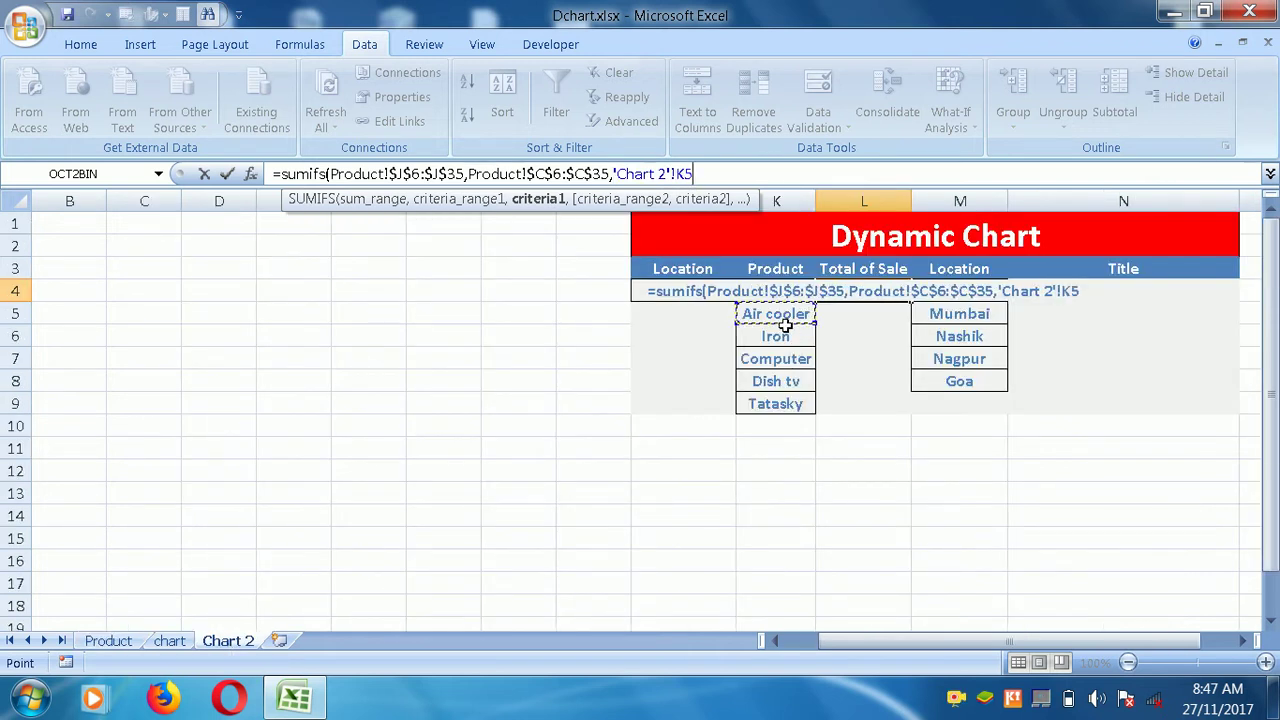
key("BackSpace")
type("4,")
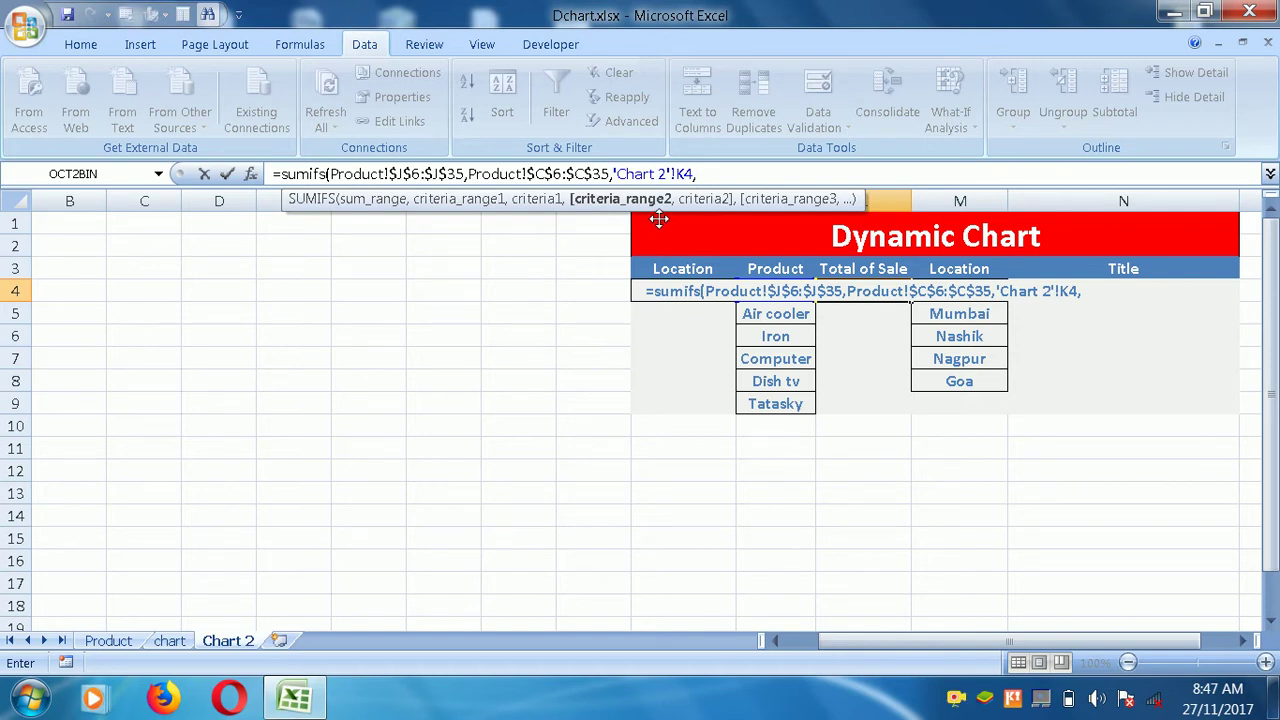
Add the location column Product!$E$6:$E$35 as the second absolute criteria range of the formula.
left_click(100, 641)
left_click(416, 612)
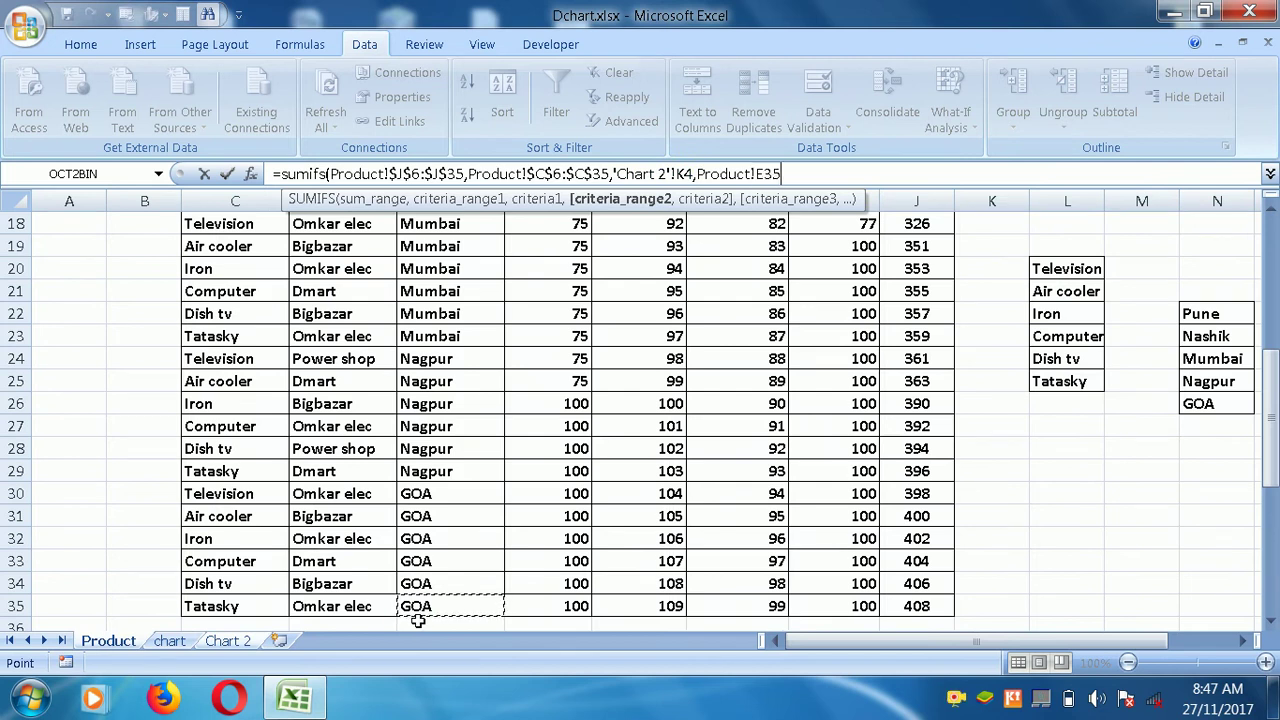
key("Up")
key("Up")
key("Up")
key("Up")
key("Up")
key("Up")
key("Up")
key("Up")
key("Up")
key("Up")
key("Up")
key("Up")
key("Up")
key("Up")
key("Up")
key("Up")
key("Up")
key("Up")
key("Up")
key("Up")
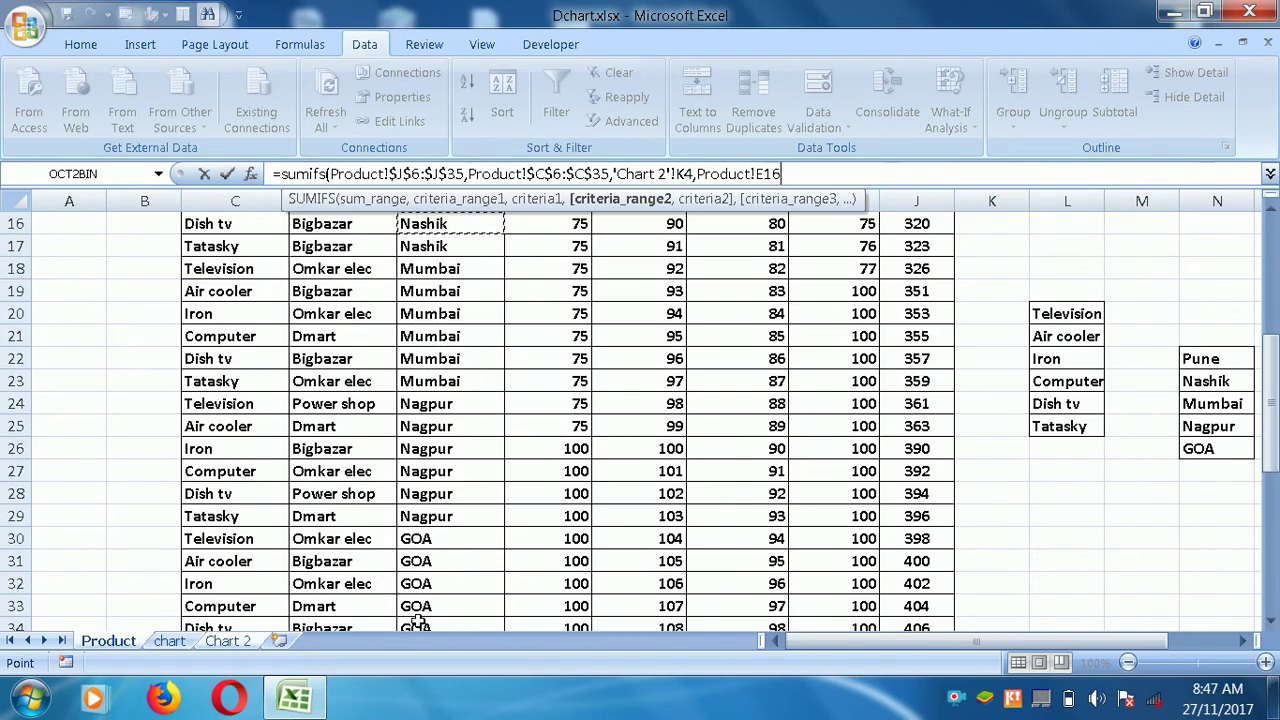
key("Up")
key("Up")
key("Up")
key("Up")
key("Up")
key("Up")
key("Up")
key("Up")
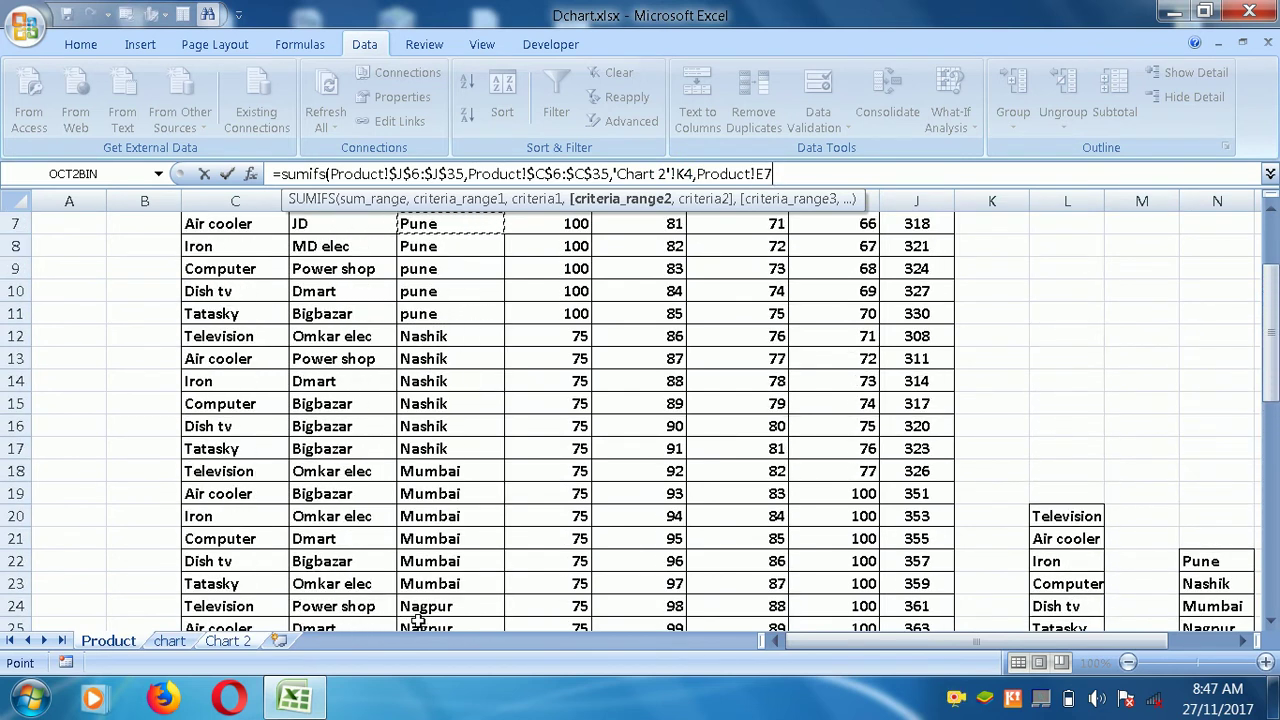
key("Up")
key("Down")
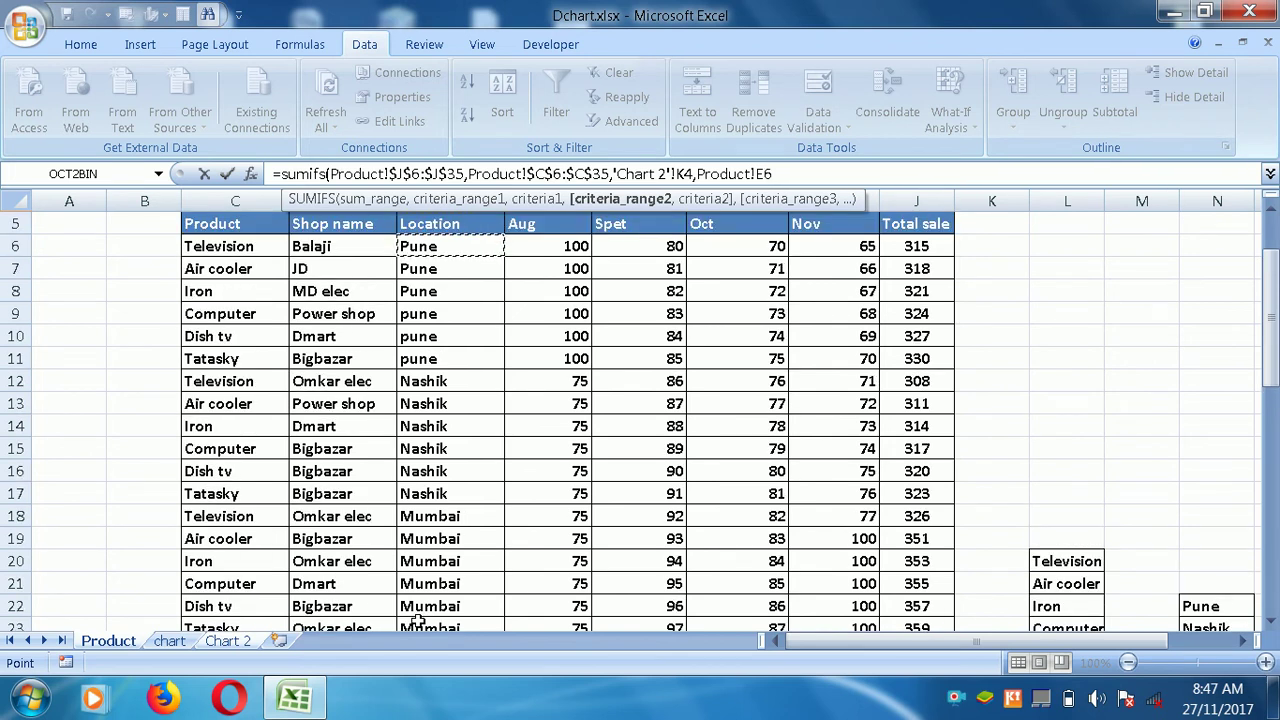
key("shift+Down")
key("shift+Down")
key("shift+Down")
key("shift+Down")
key("shift+Down")
key("shift+Down")
key("shift+Down")
key("shift+Down")
key("shift+Down")
key("shift+Down")
key("shift+Down")
key("shift+Down")
key("shift+Down")
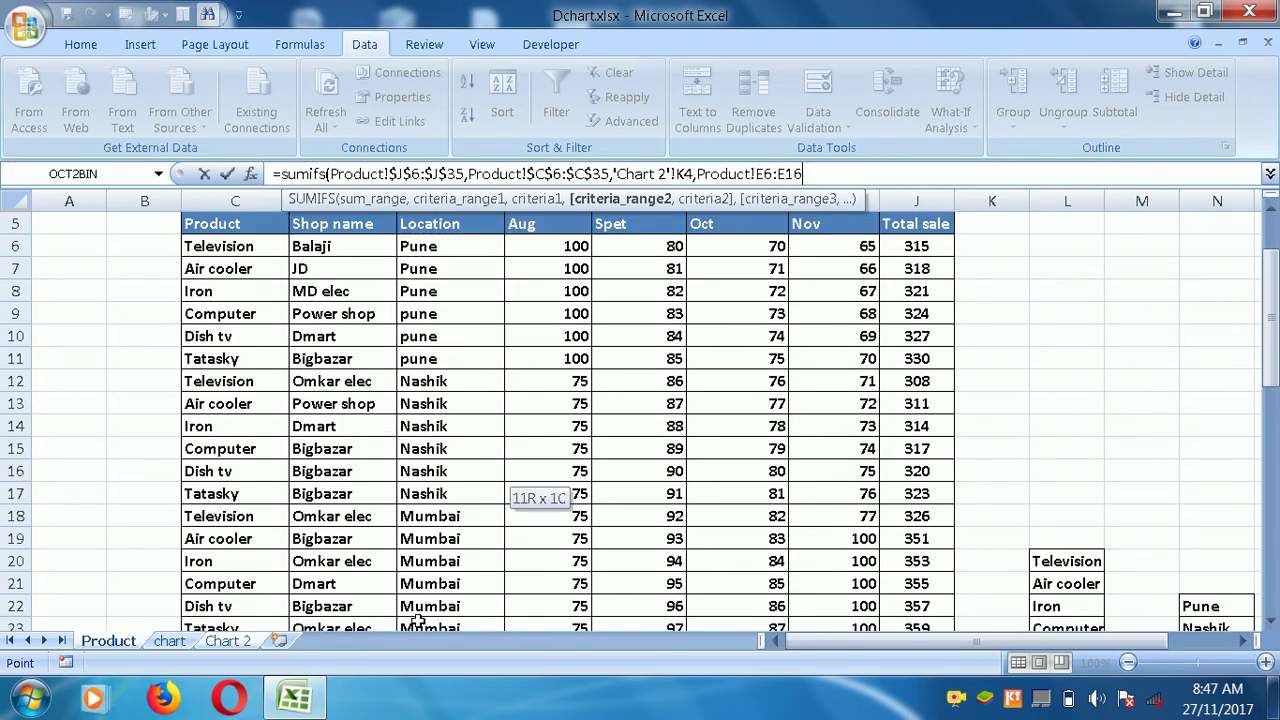
key("shift+Down")
key("shift+Down")
key("shift+Down")
key("shift+Down")
key("shift+Down")
key("shift+Down")
key("shift+Down")
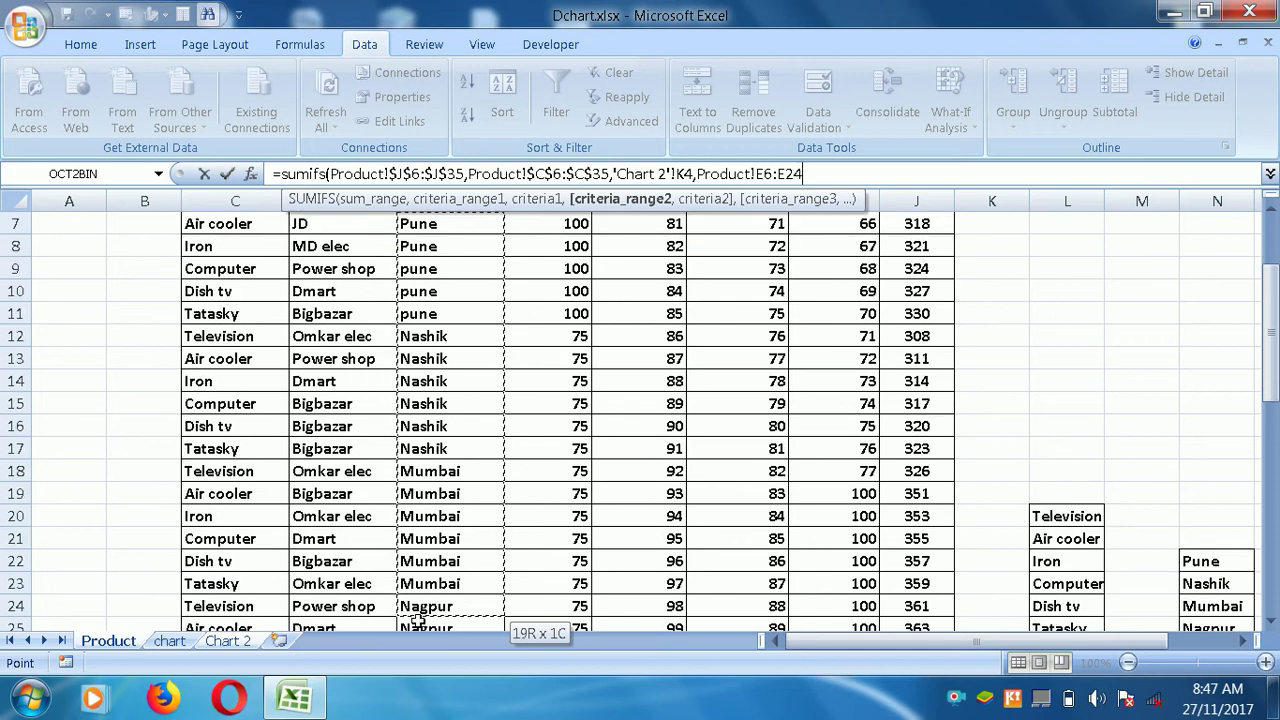
key("shift+Down")
key("shift+Down")
key("shift+Down")
key("shift+Down")
key("shift+Down")
key("shift+Down")
key("shift+Down")
key("shift+Down")
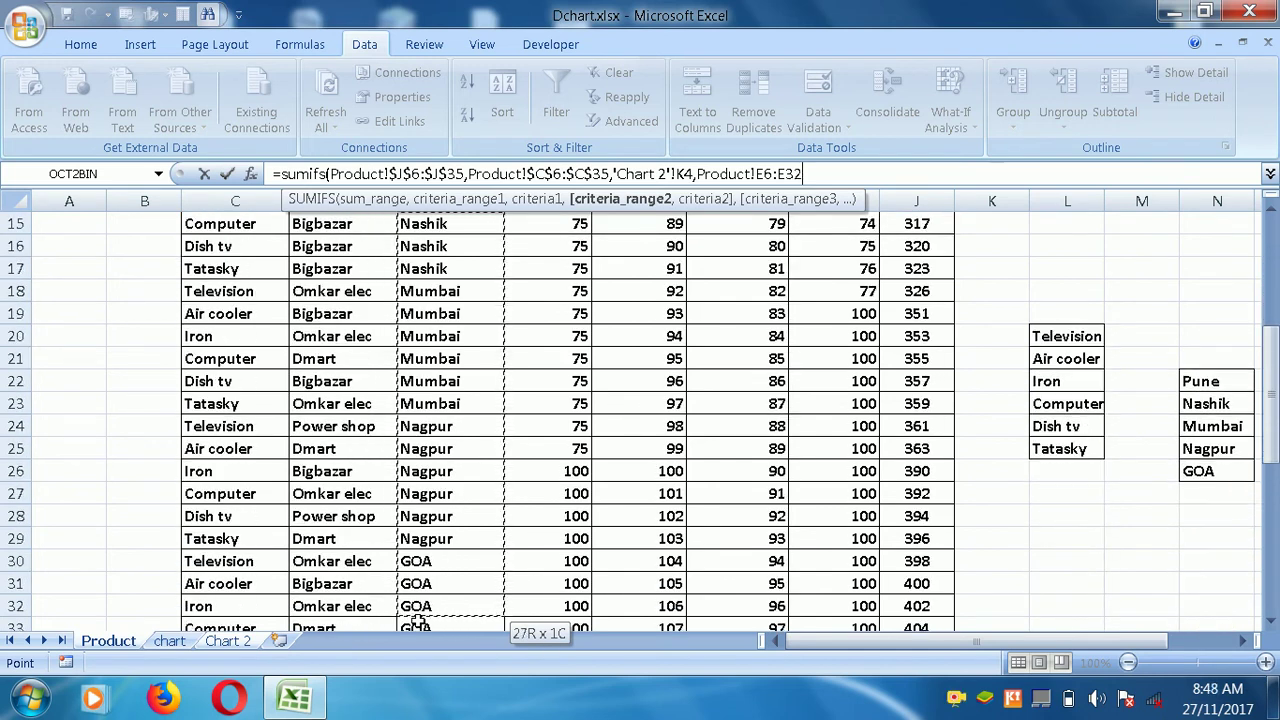
key("shift+Down")
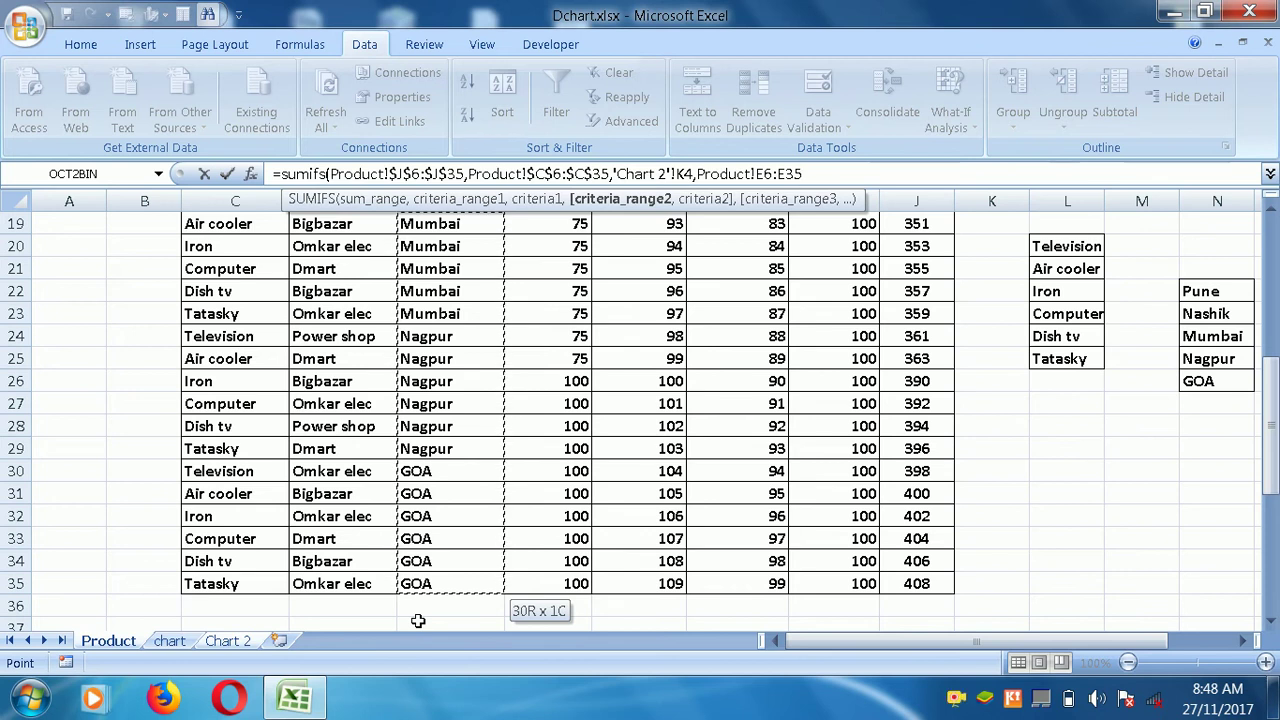
key("F4")
type(",")
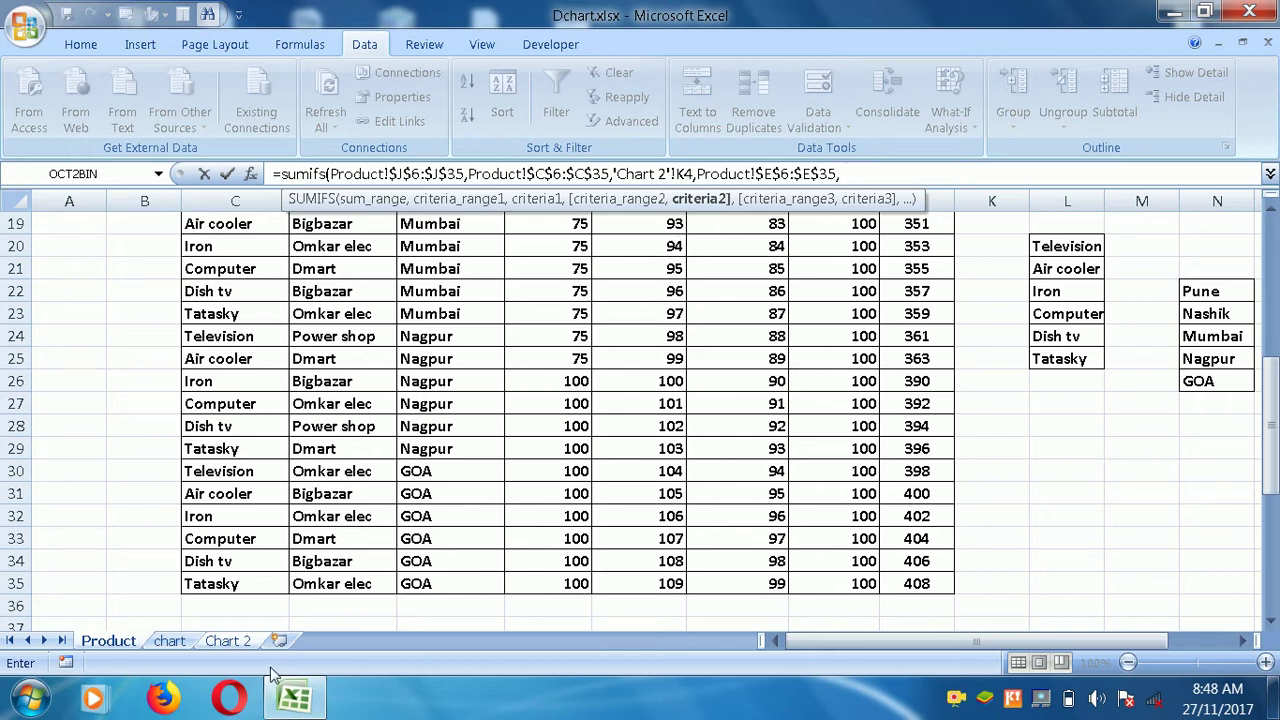
Complete the SUMIFS formula with the absolute location criterion 'Chart 2'!$J$4 and fill it from L4 down to L9.
left_click(243, 641)
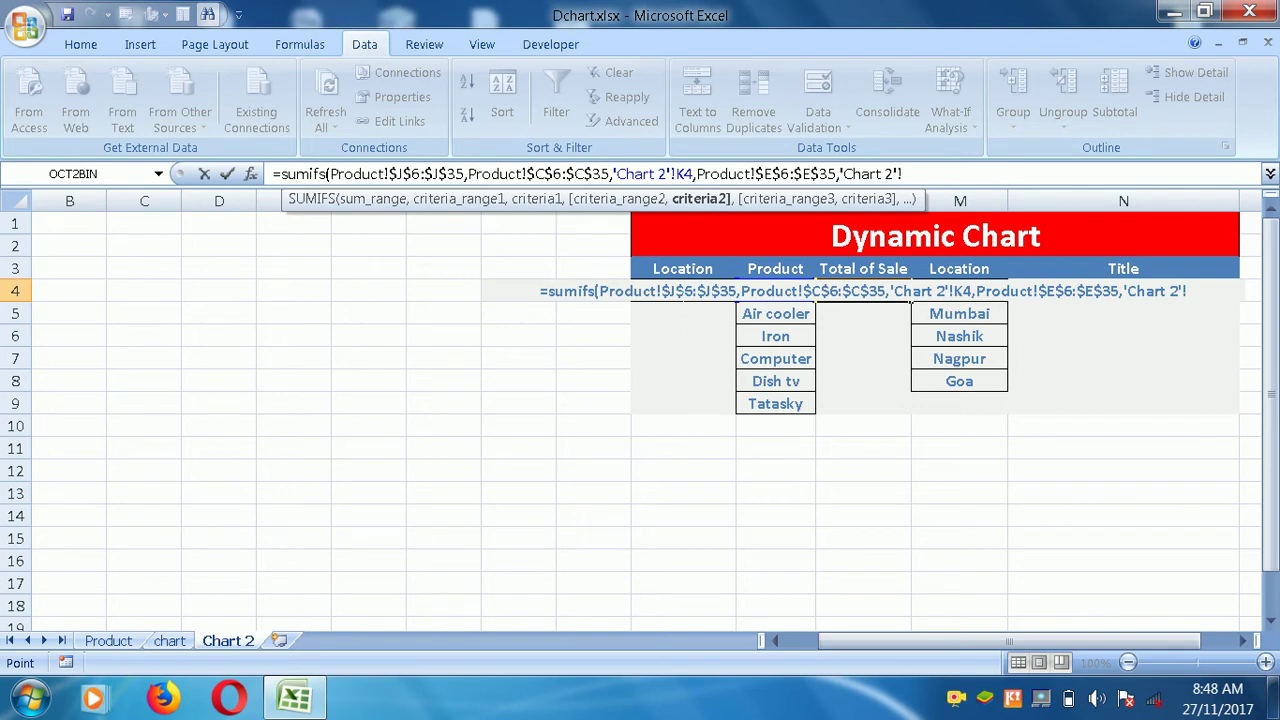
left_click(681, 318)
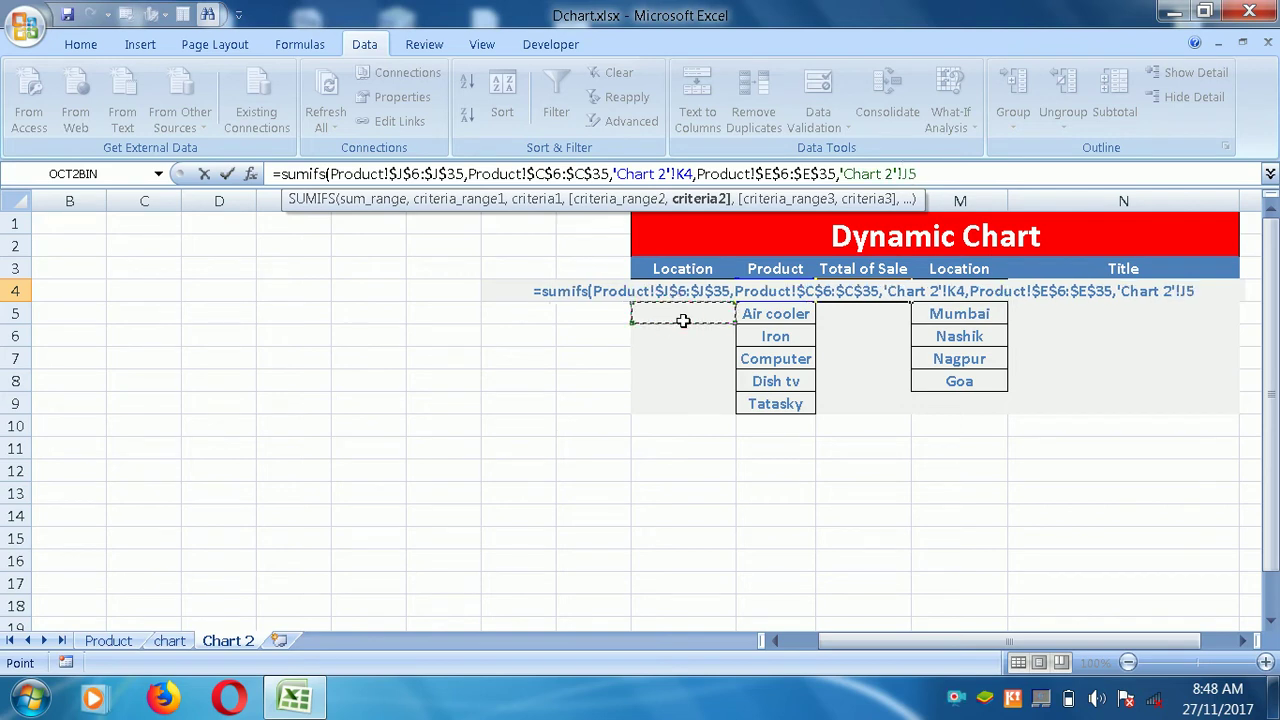
key("BackSpace")
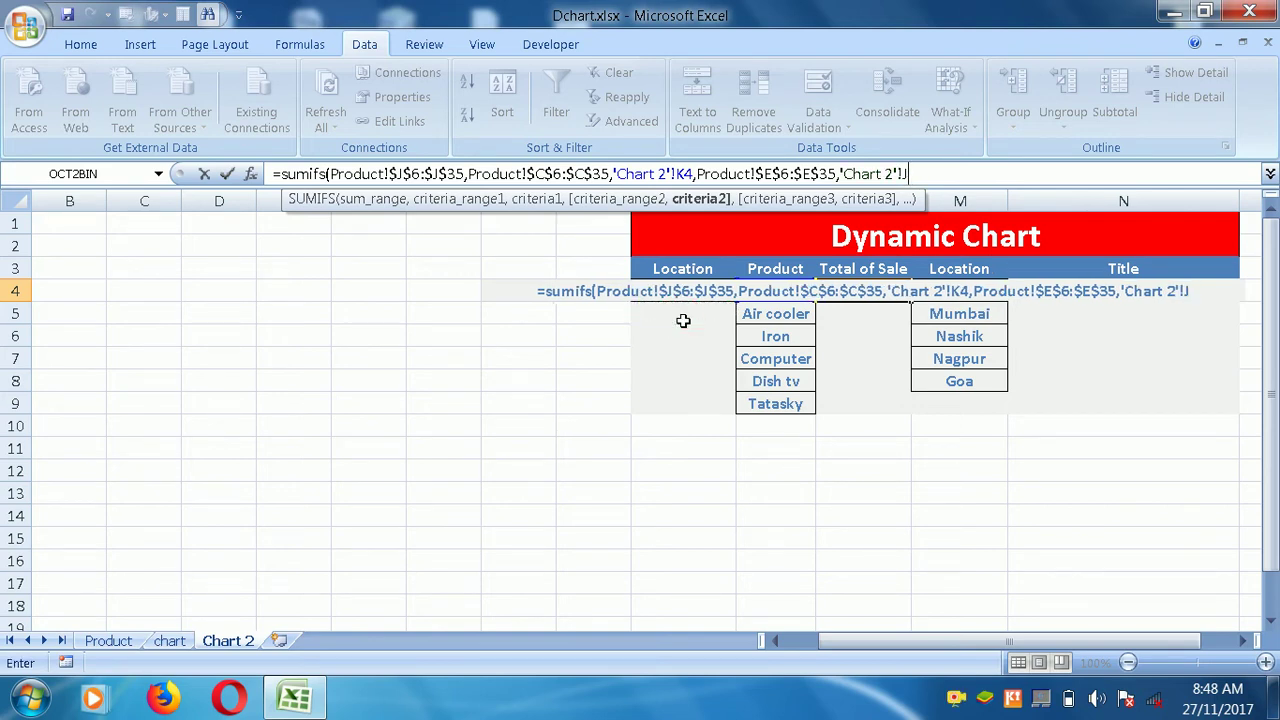
type("4")
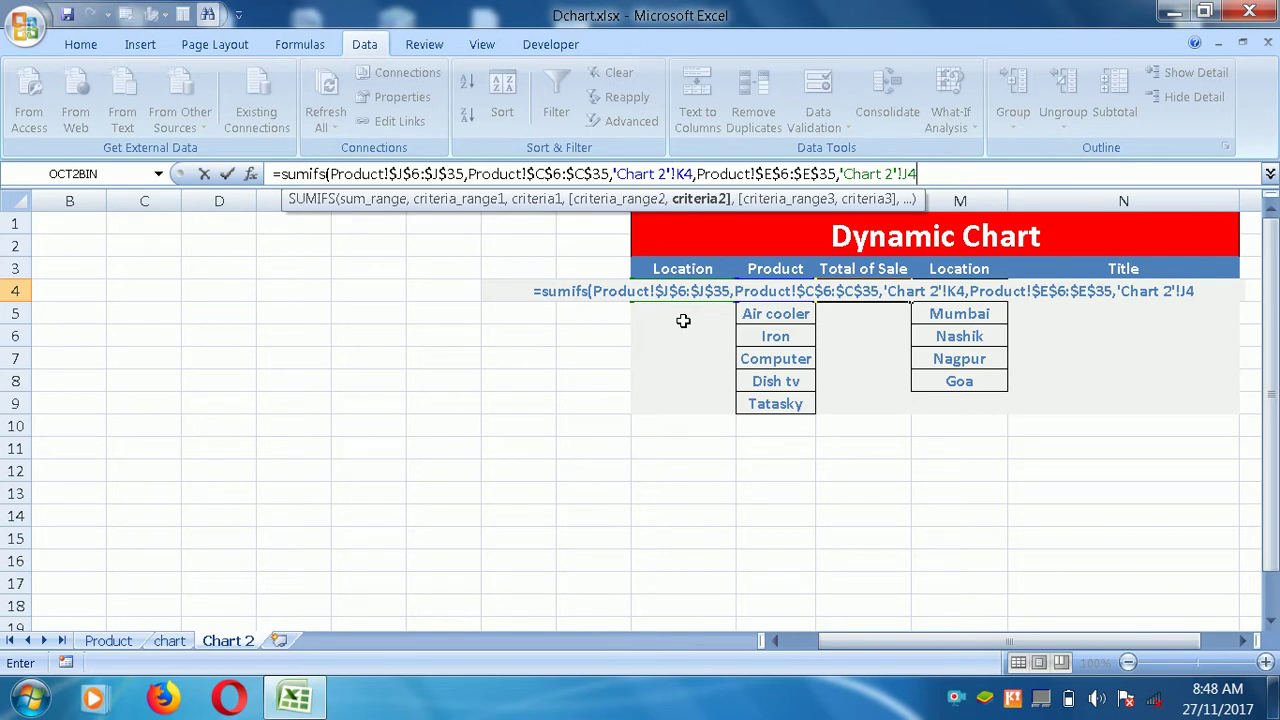
key("F4")
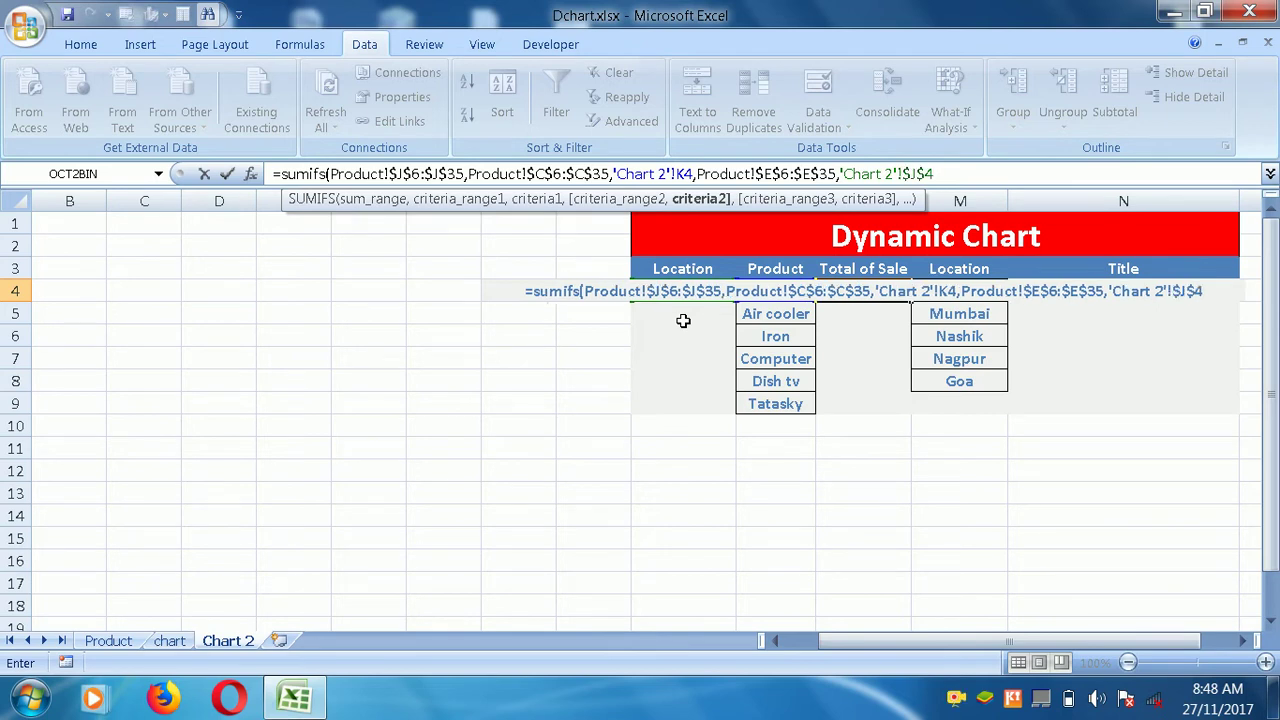
type(")")
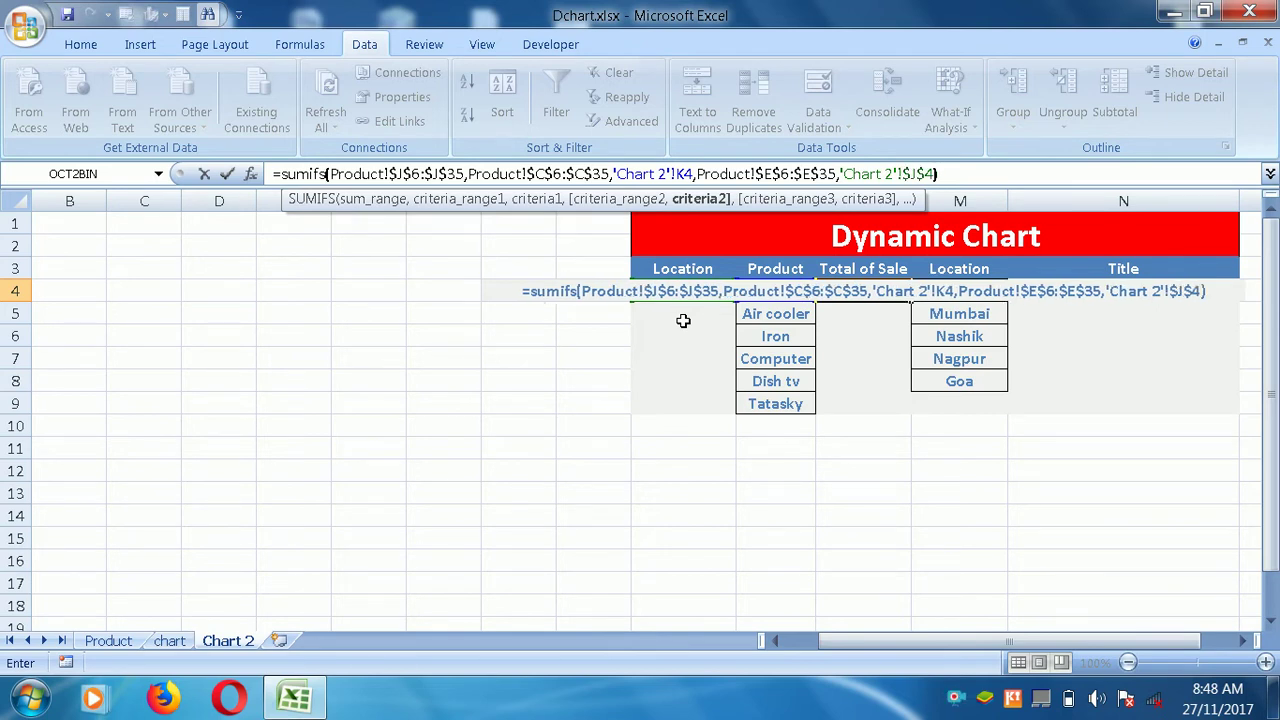
key("Return")
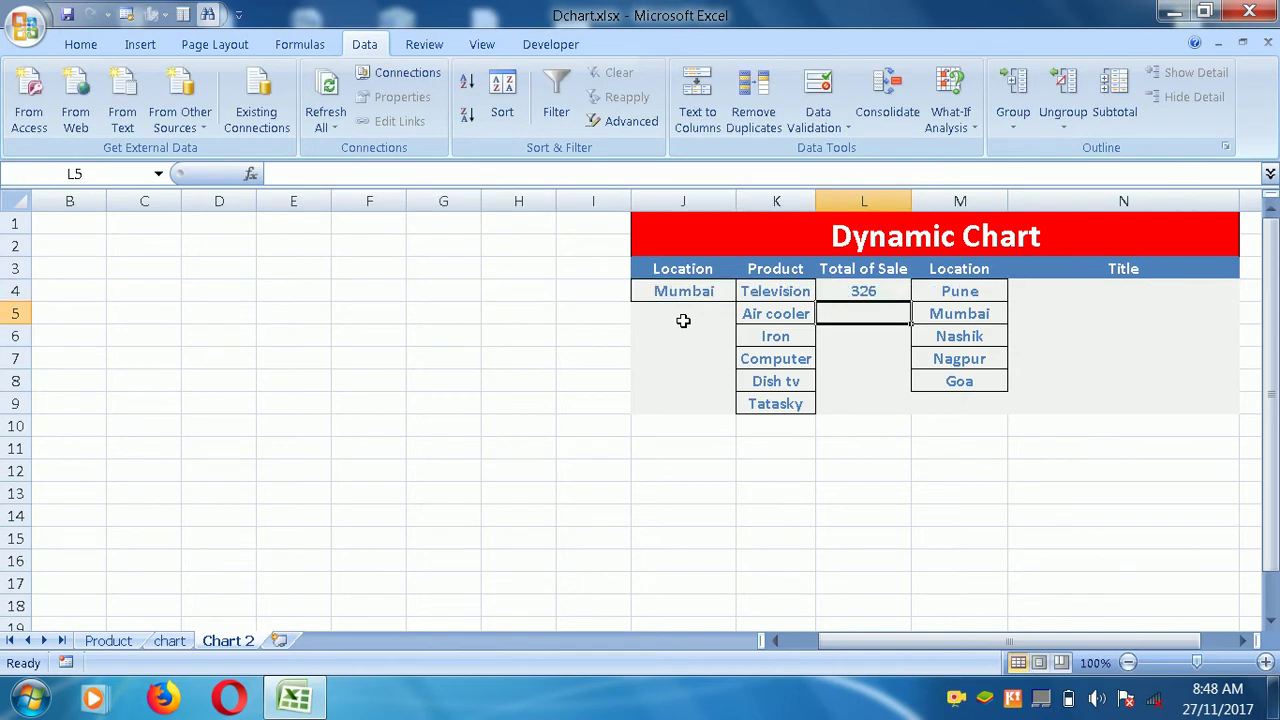
left_click(877, 290)
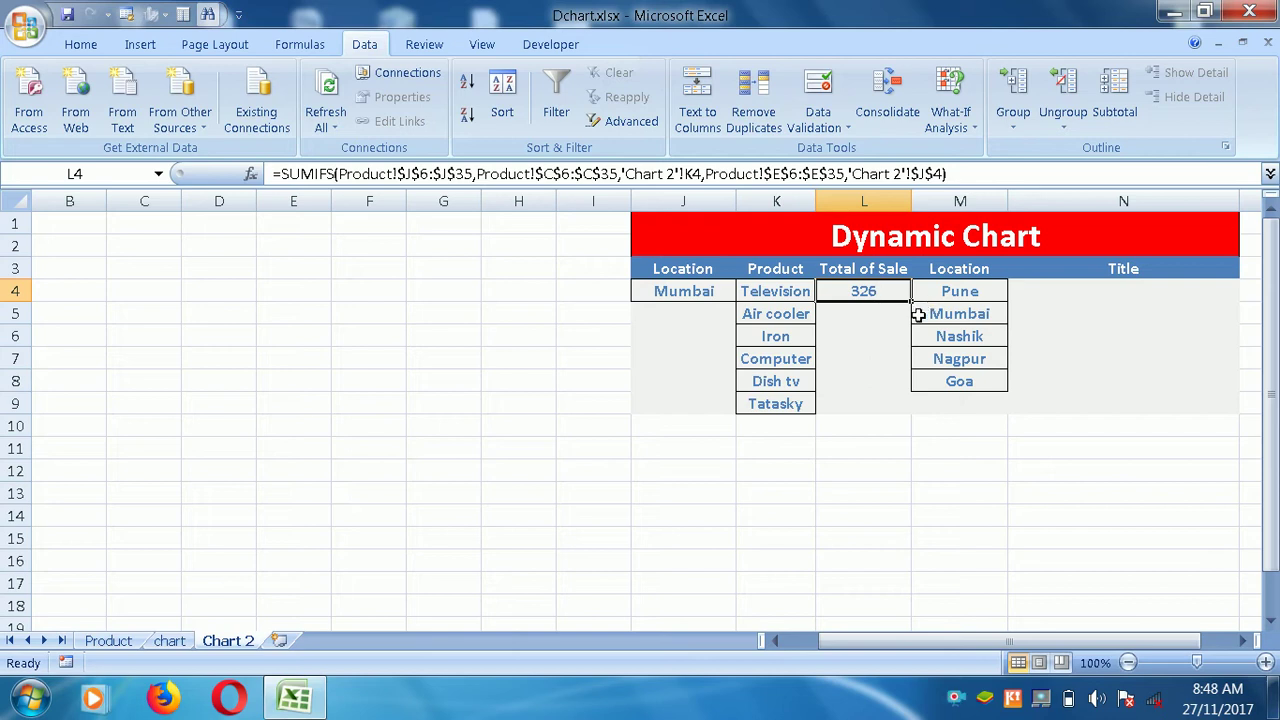
left_click_drag(917, 313, 915, 413)
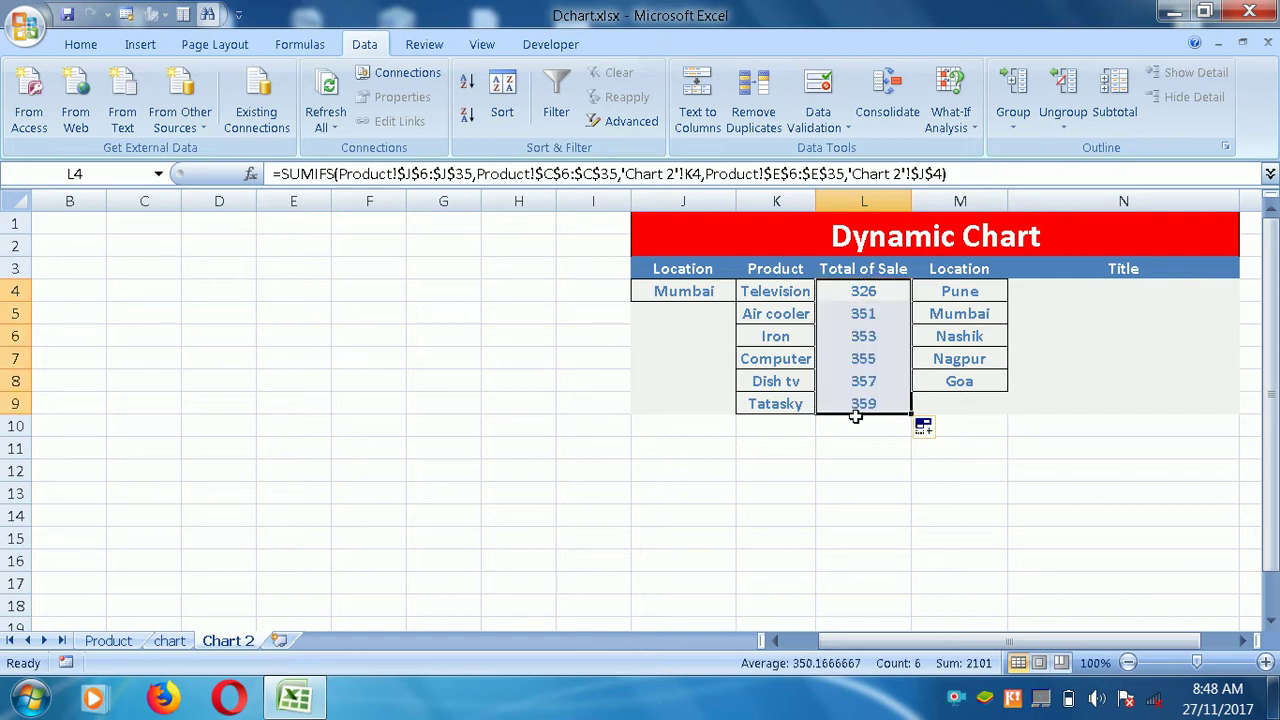
Test the location list in J4 by choosing Pune and switching back to Mumbai.
left_click(722, 291)
left_click(742, 293)
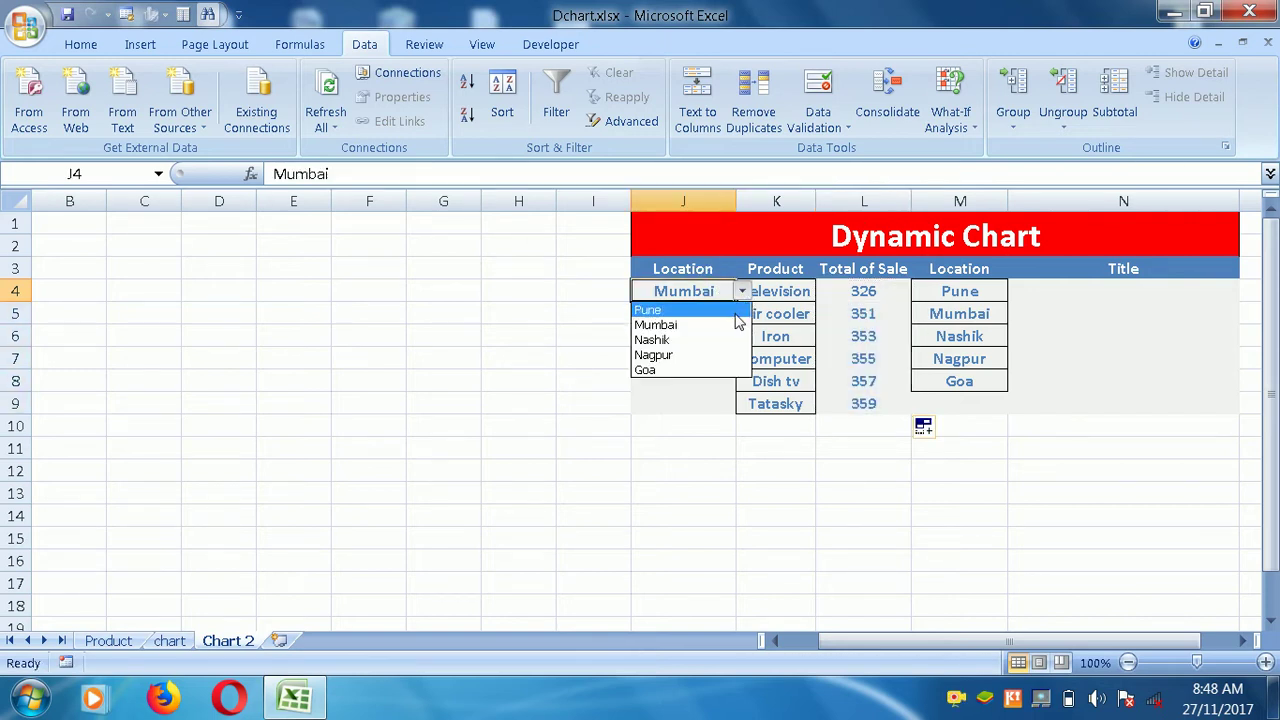
left_click(737, 306)
left_click(745, 290)
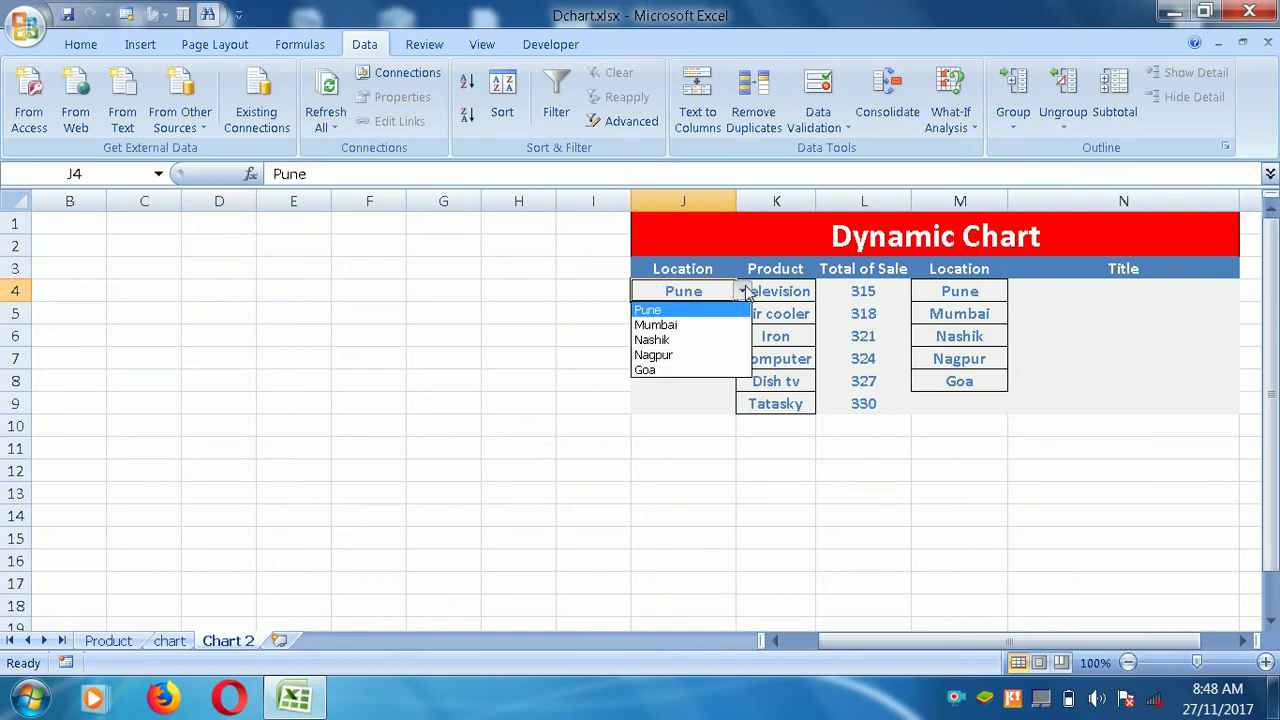
left_click(729, 322)
left_click(726, 294)
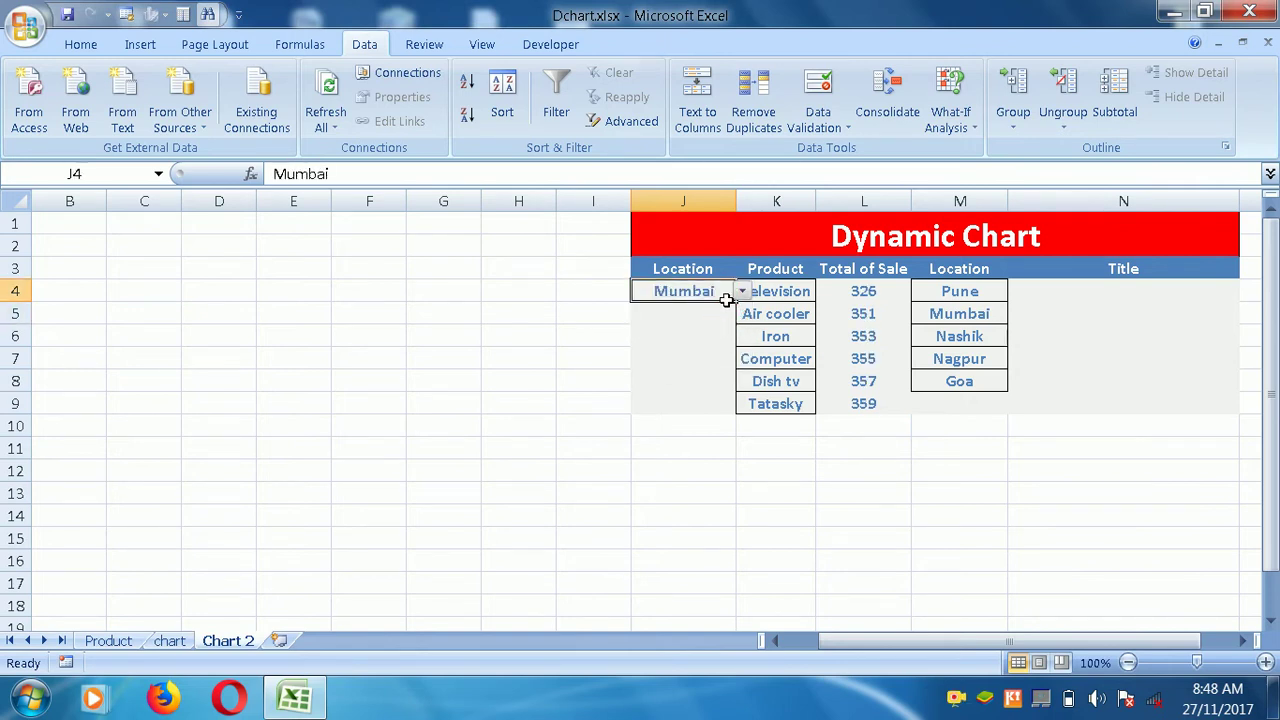
Select the Total of Sale values in L4:L9 and check their sum.
left_click(875, 293)
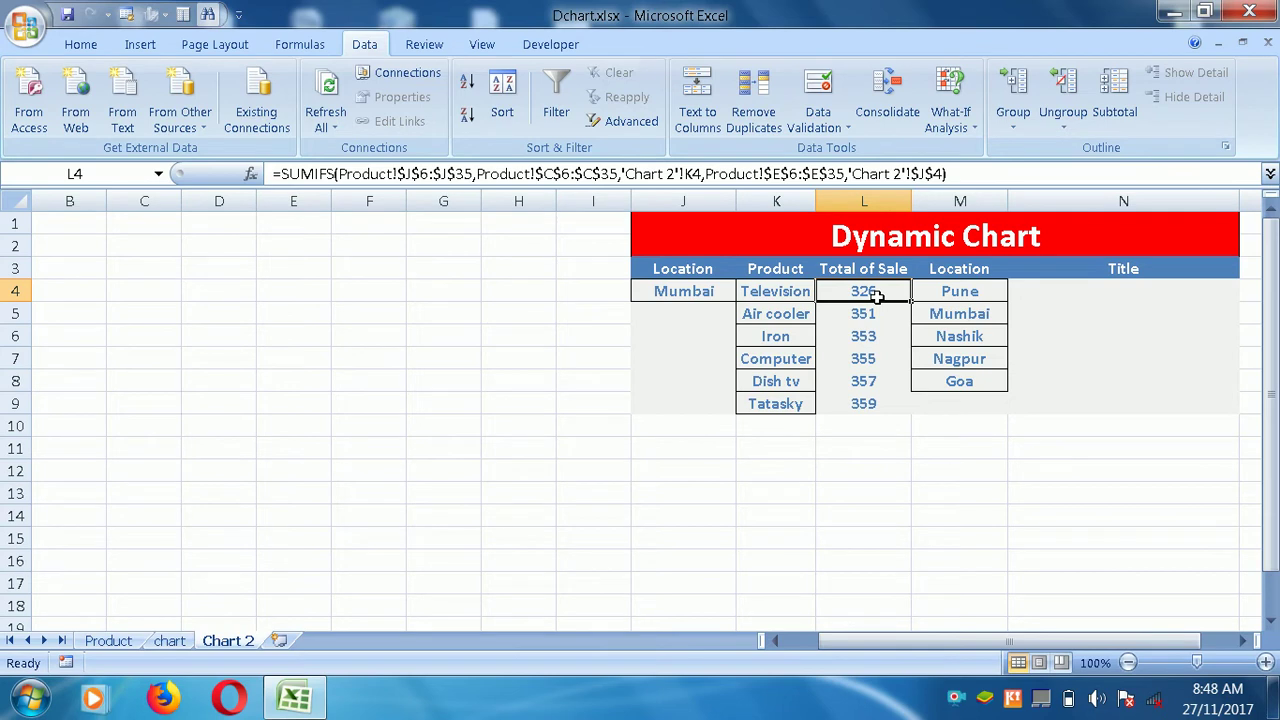
key("shift+Down")
key("shift+Down")
key("shift+Down")
key("shift+Down")
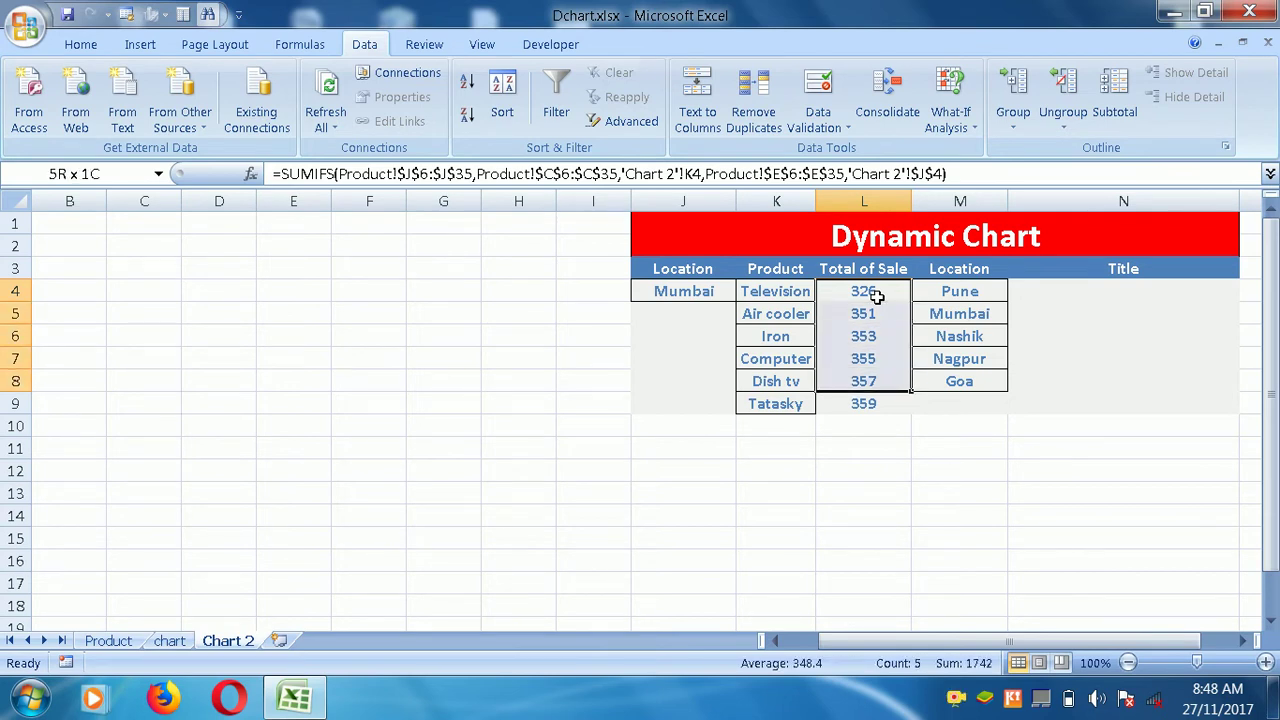
key("shift+Down")
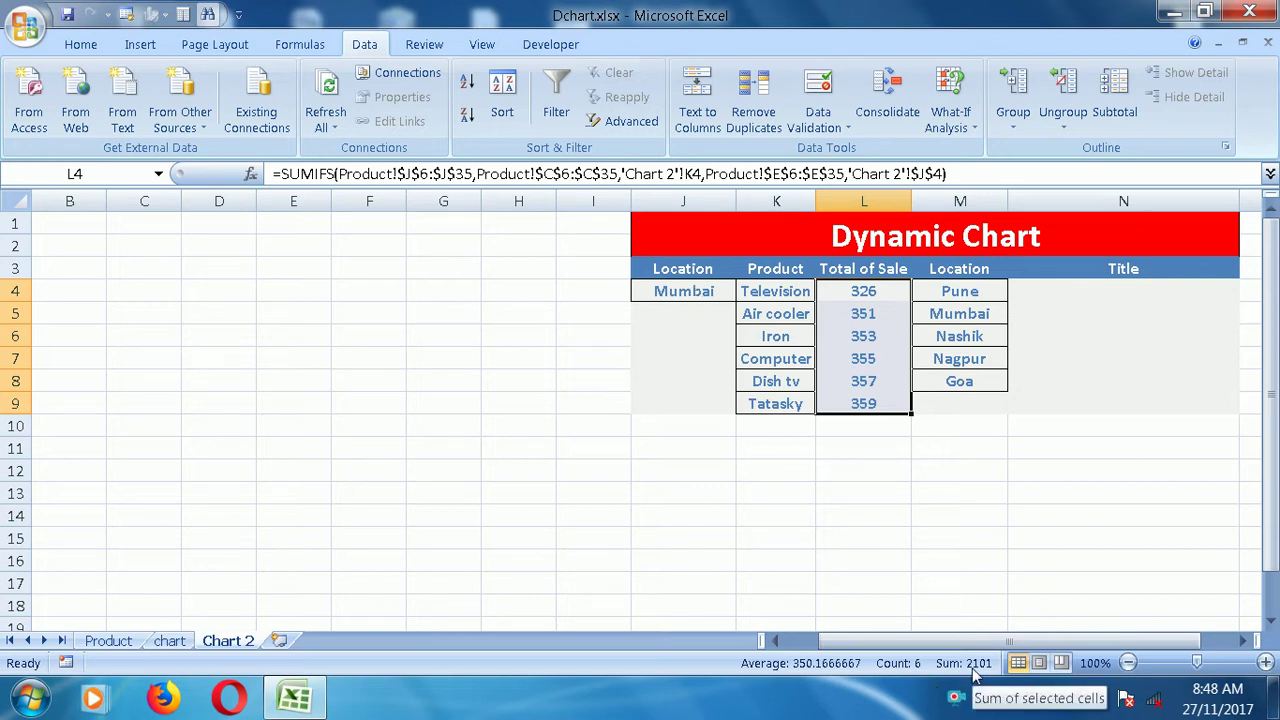
Turn on filtering for the header row 5 of the Product sheet.
left_click(717, 491)
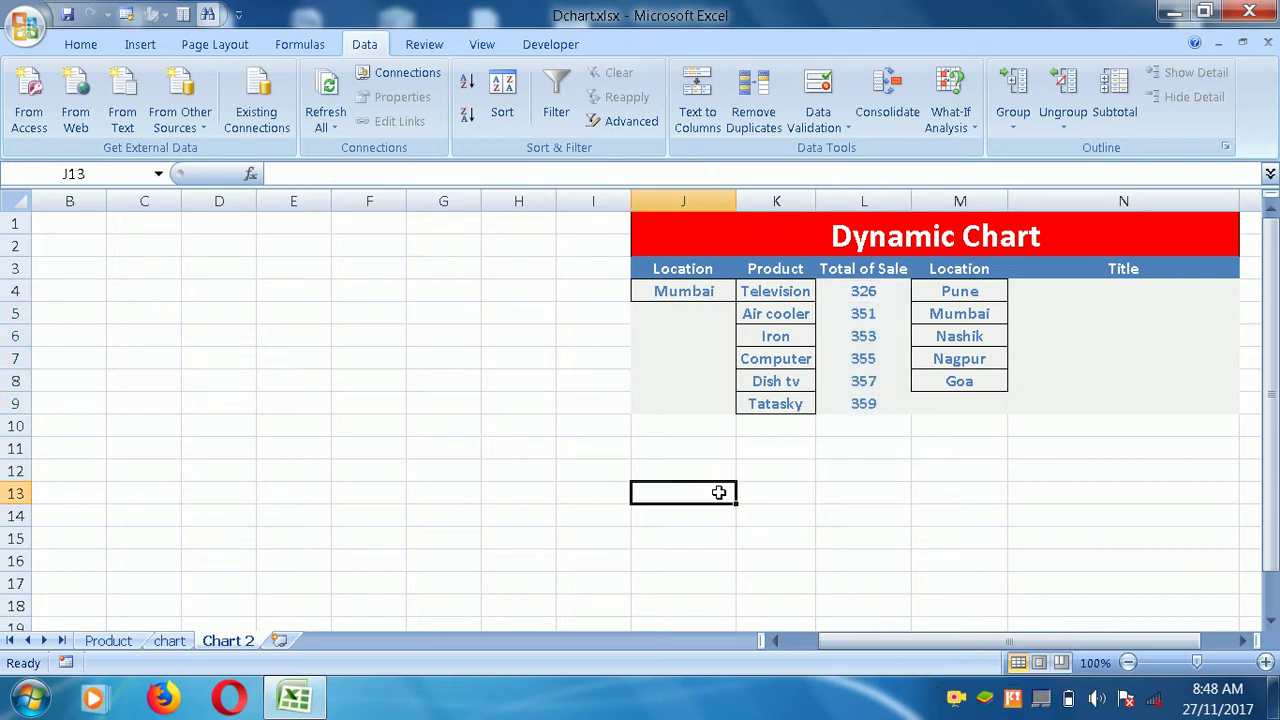
left_click(97, 643)
left_click(250, 404)
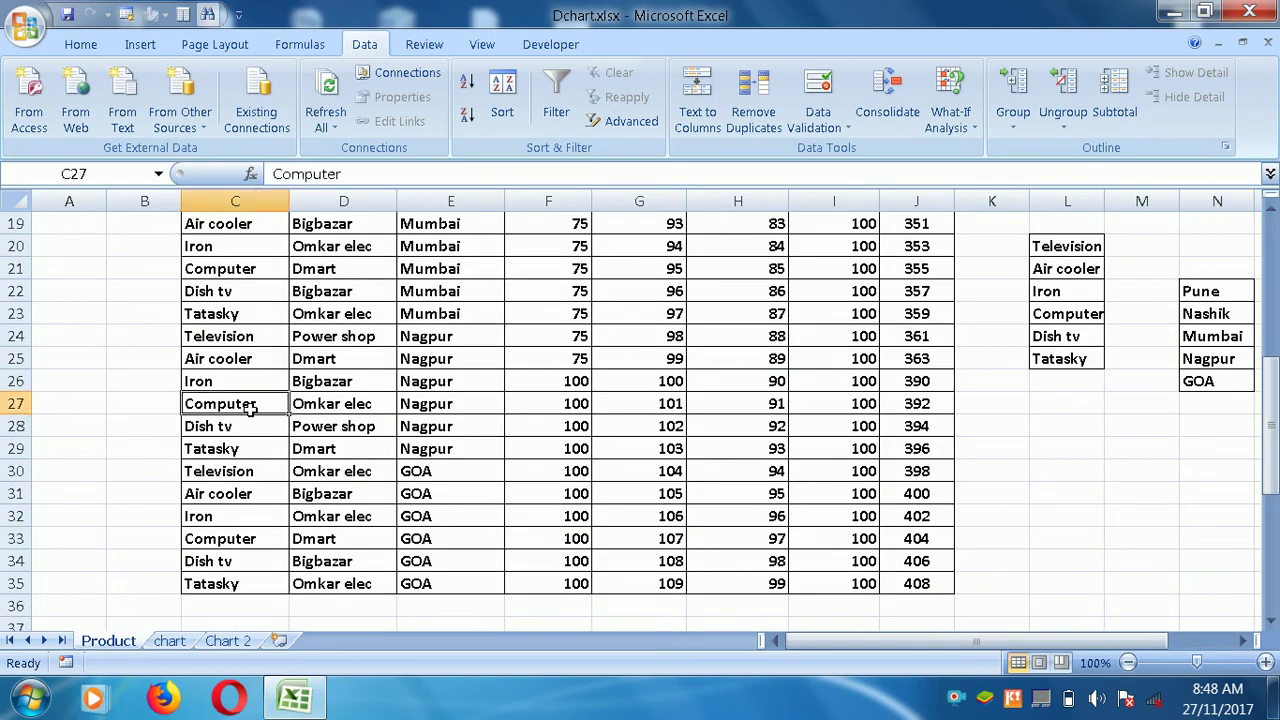
key("Up")
key("Up")
key("Up")
key("Up")
key("Up")
key("Up")
key("Up")
key("Up")
key("Up")
key("Up")
key("Up")
key("Up")
key("Up")
key("Up")
key("Up")
key("Up")
key("Up")
key("Up")
key("Up")
key("Up")
key("Up")
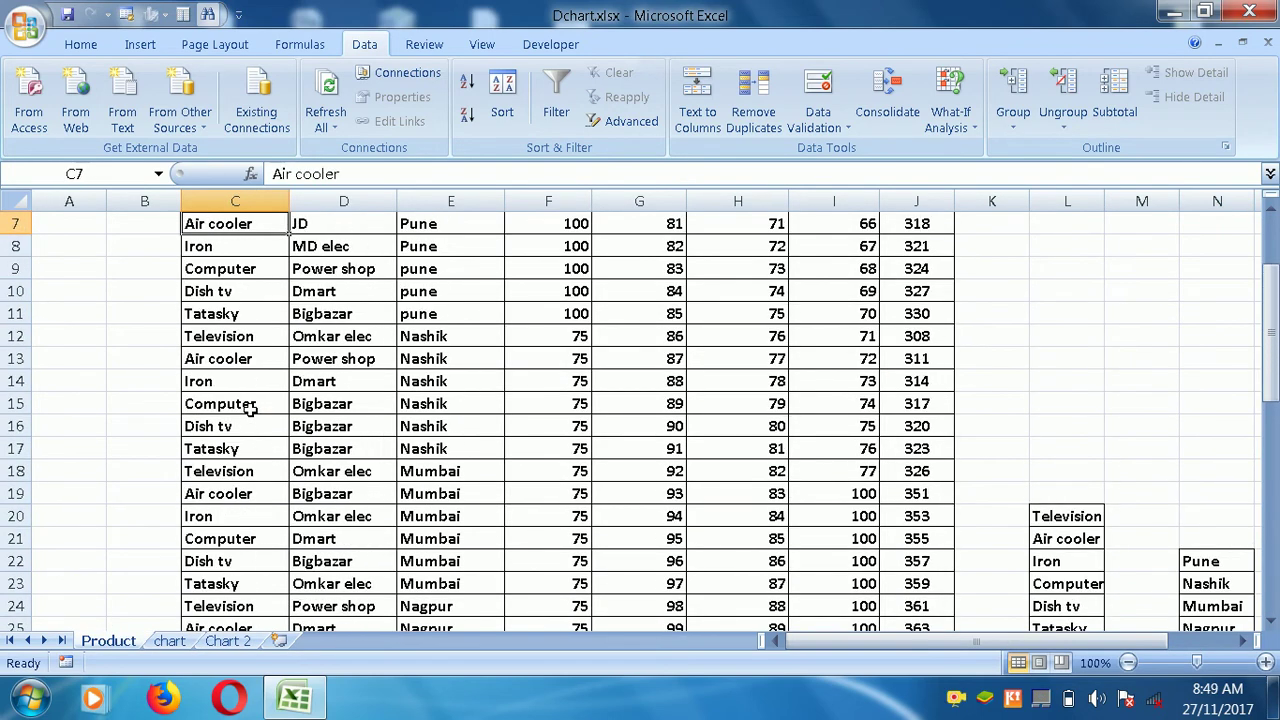
key("Up")
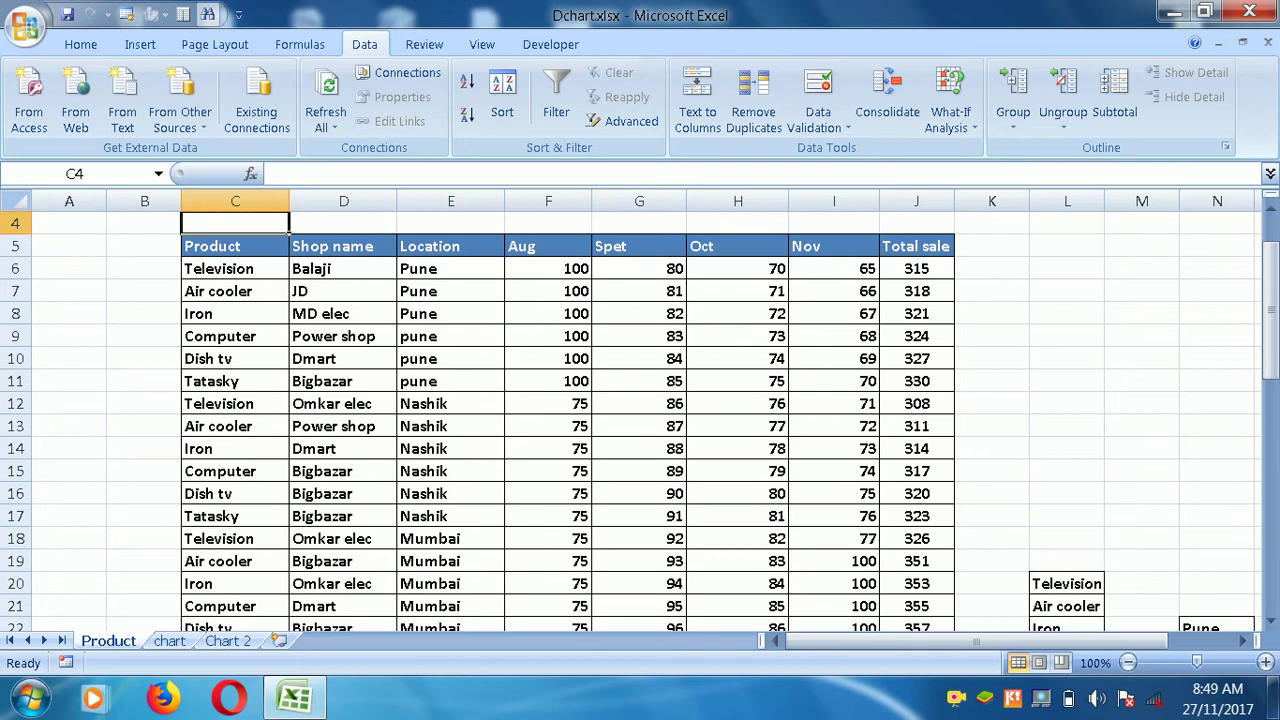
left_click(31, 254)
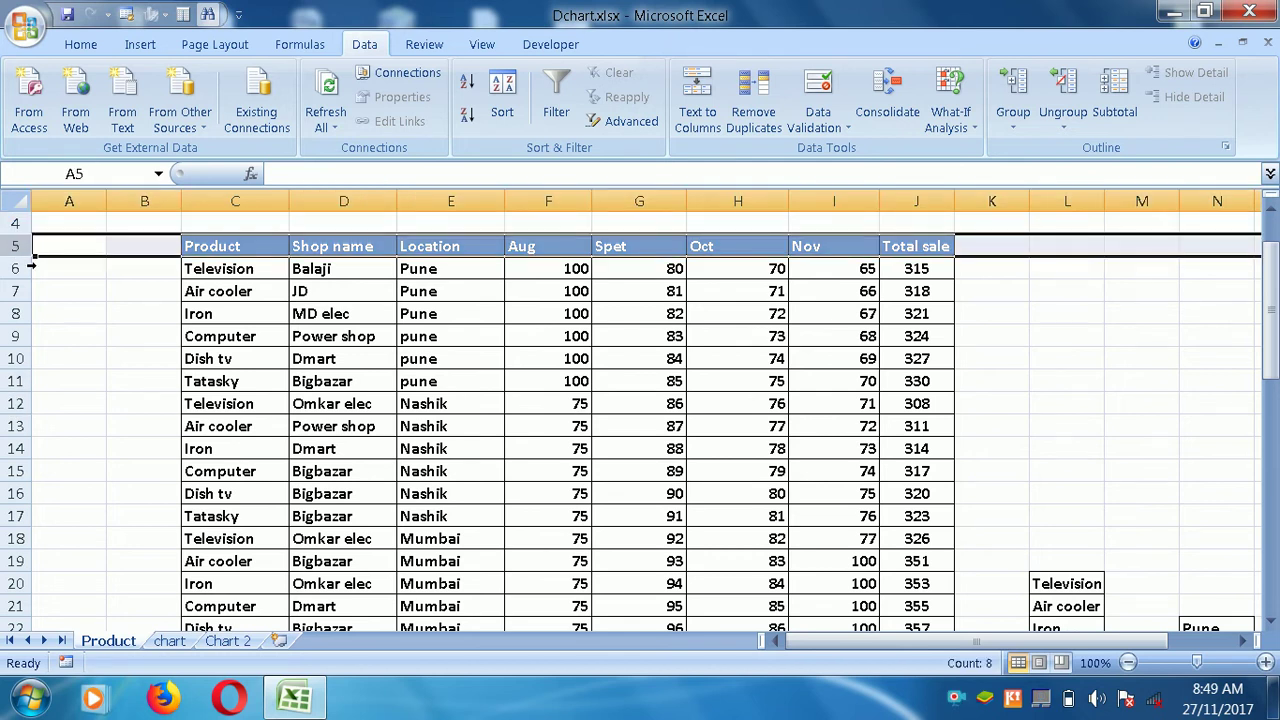
key("ctrl+shift+l")
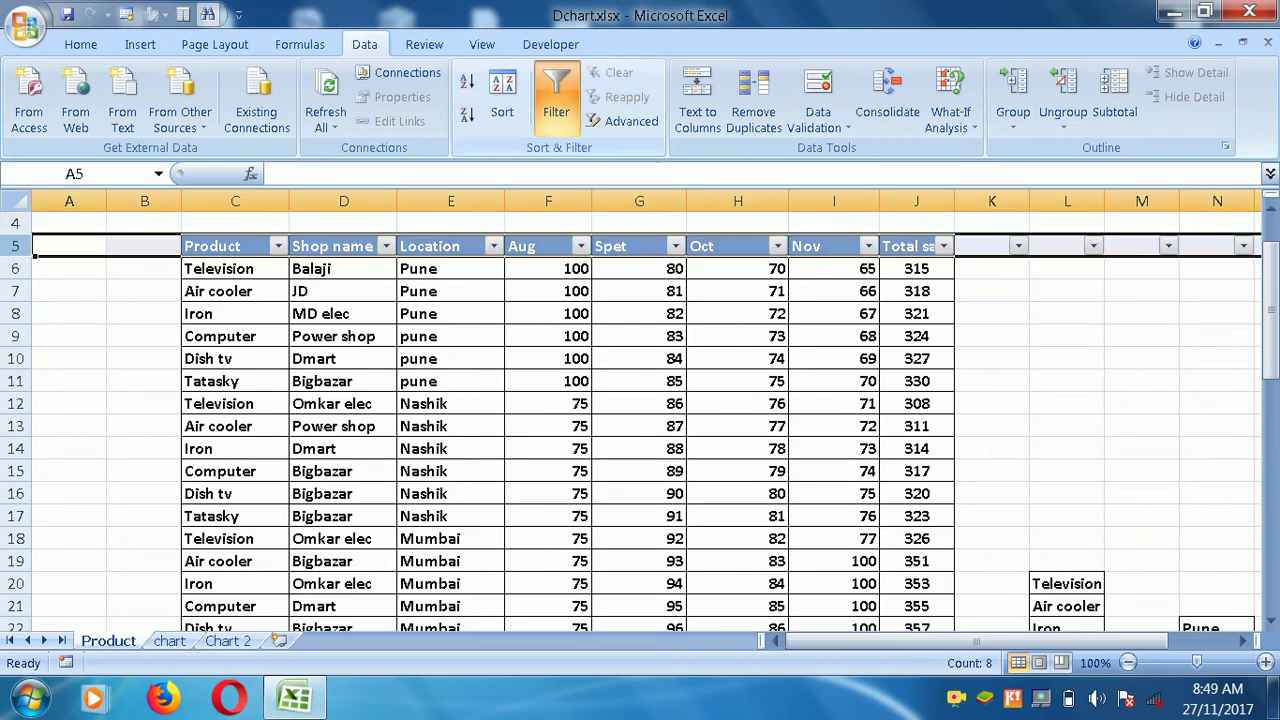
Filter the Location column of the Product sheet to show only Mumbai.
left_click(493, 246)
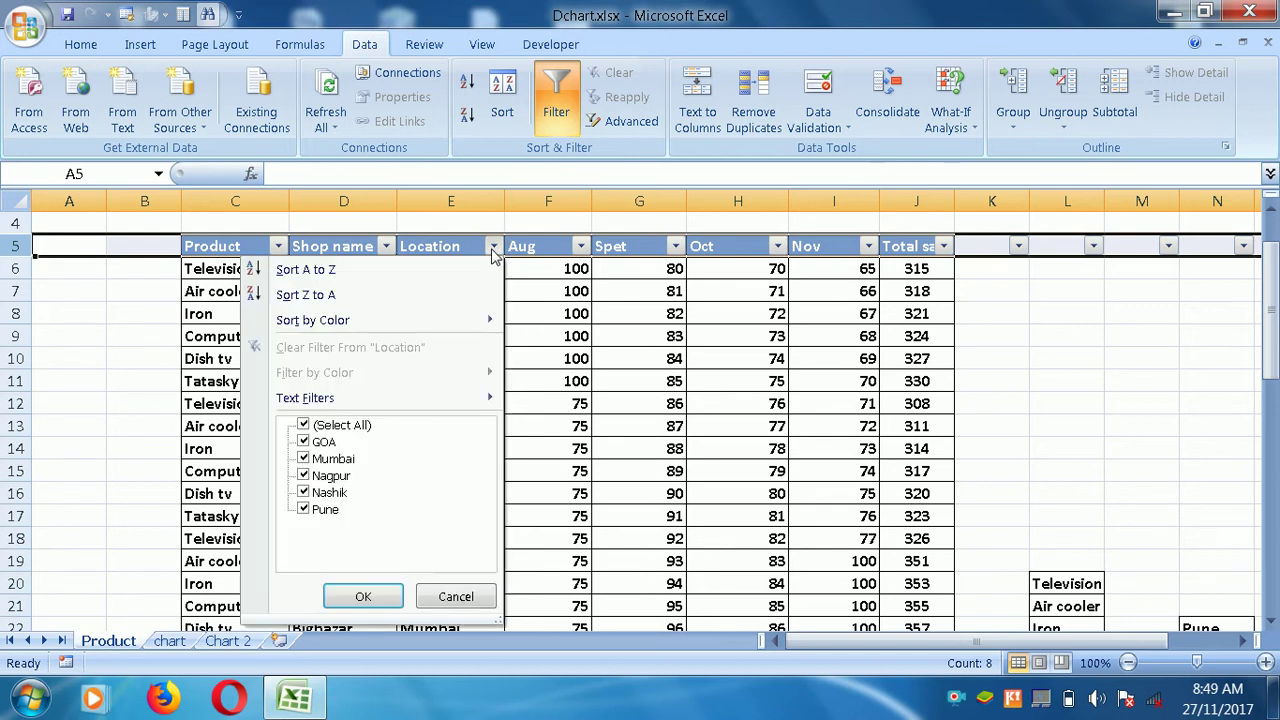
left_click(348, 425)
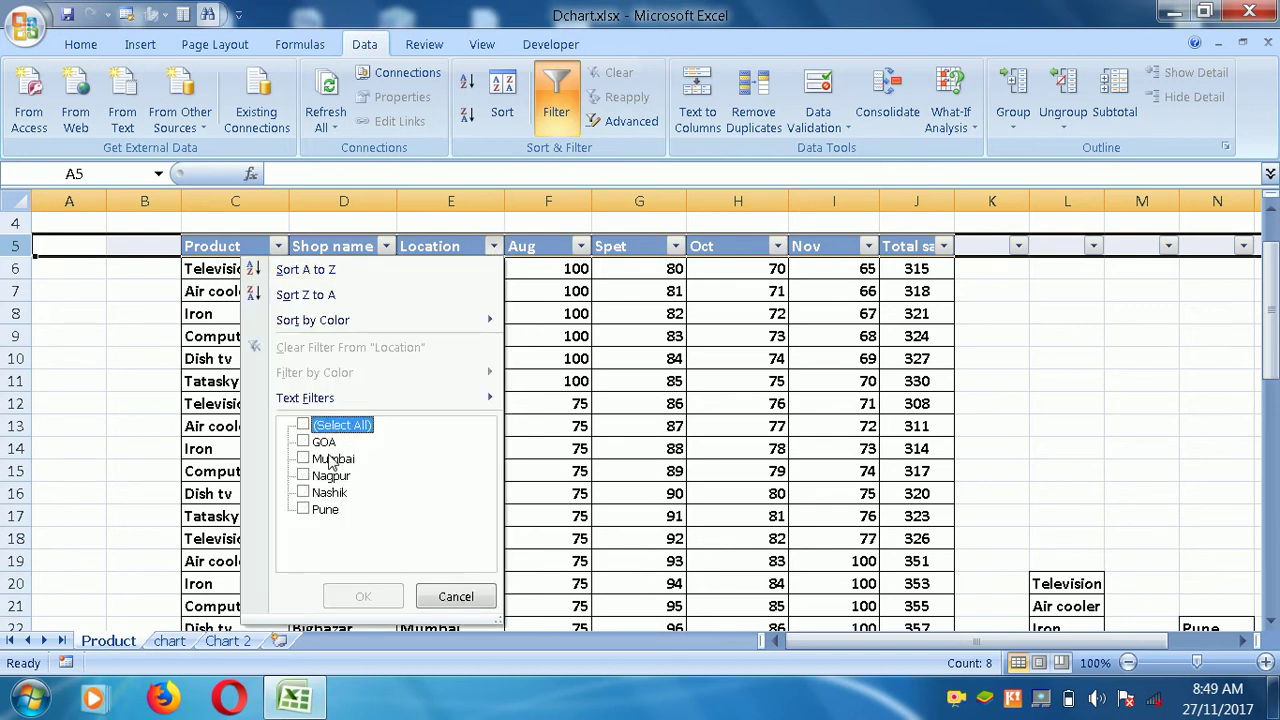
left_click(330, 459)
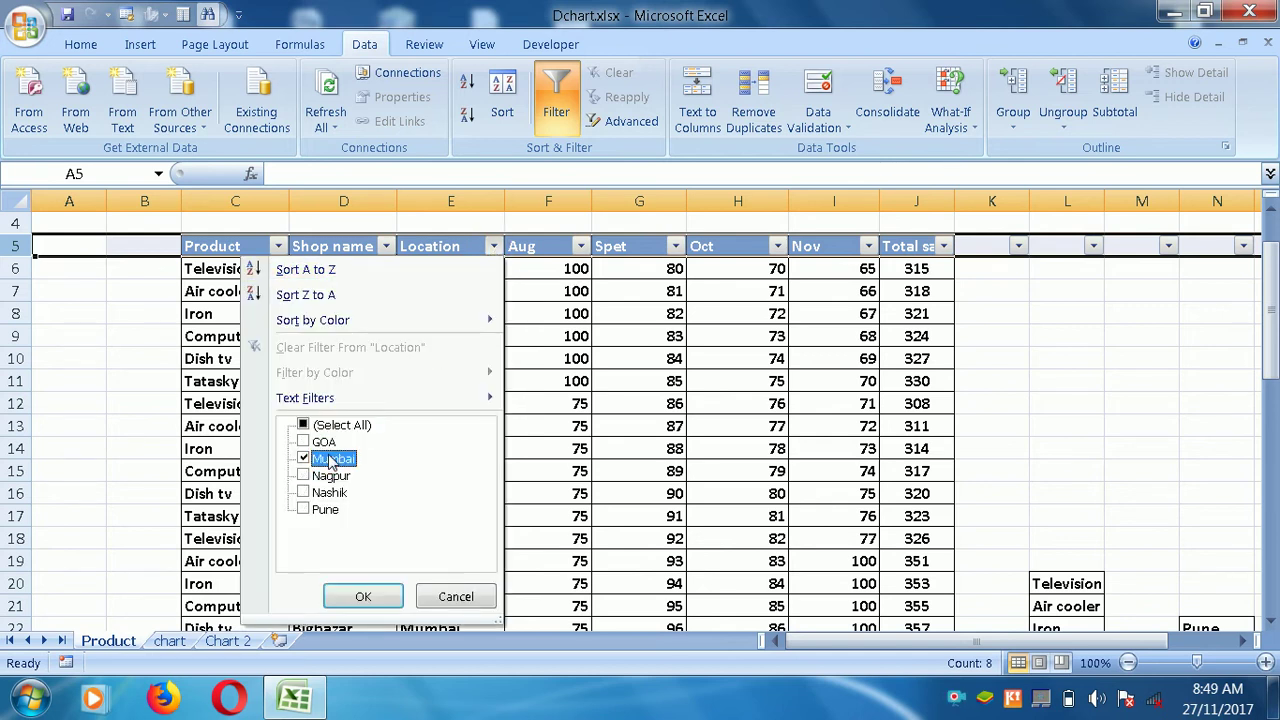
left_click(363, 596)
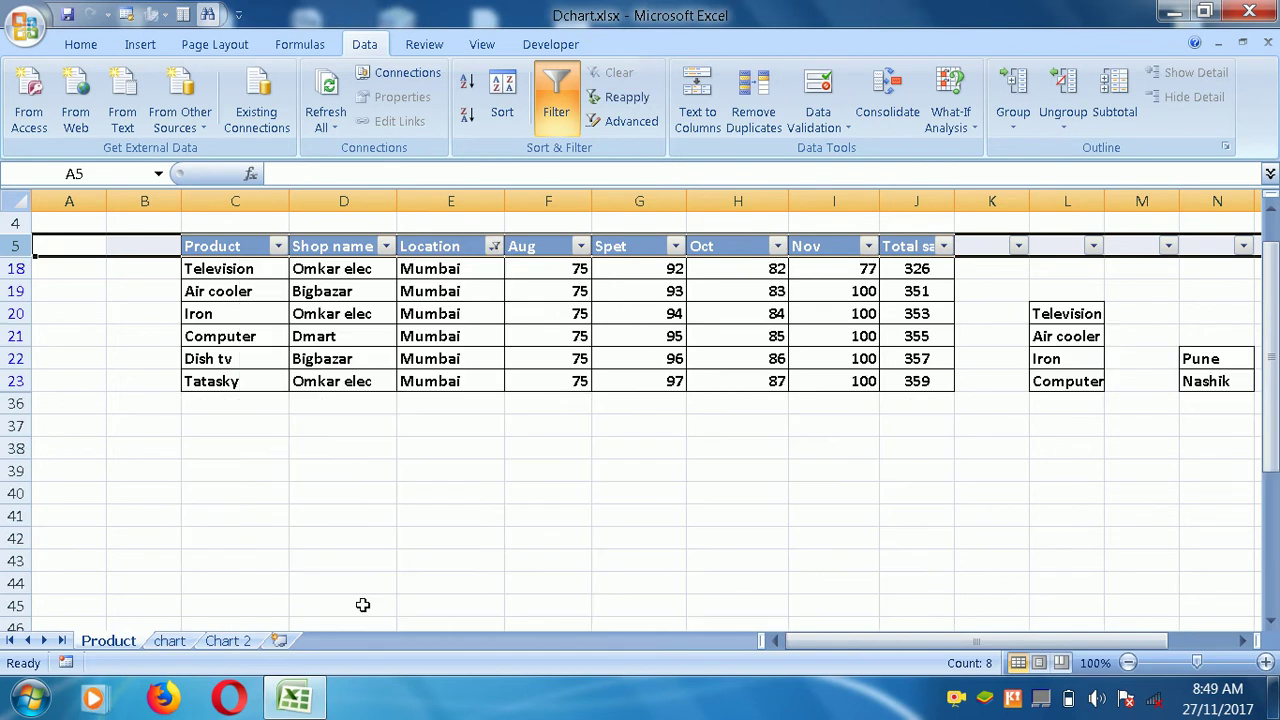
Select the filtered Mumbai values in the Total sale column and check their sum.
left_click(907, 268)
key("shift+Down")
key("shift+Down")
key("shift+Down")
key("shift+Down")
key("shift+Down")
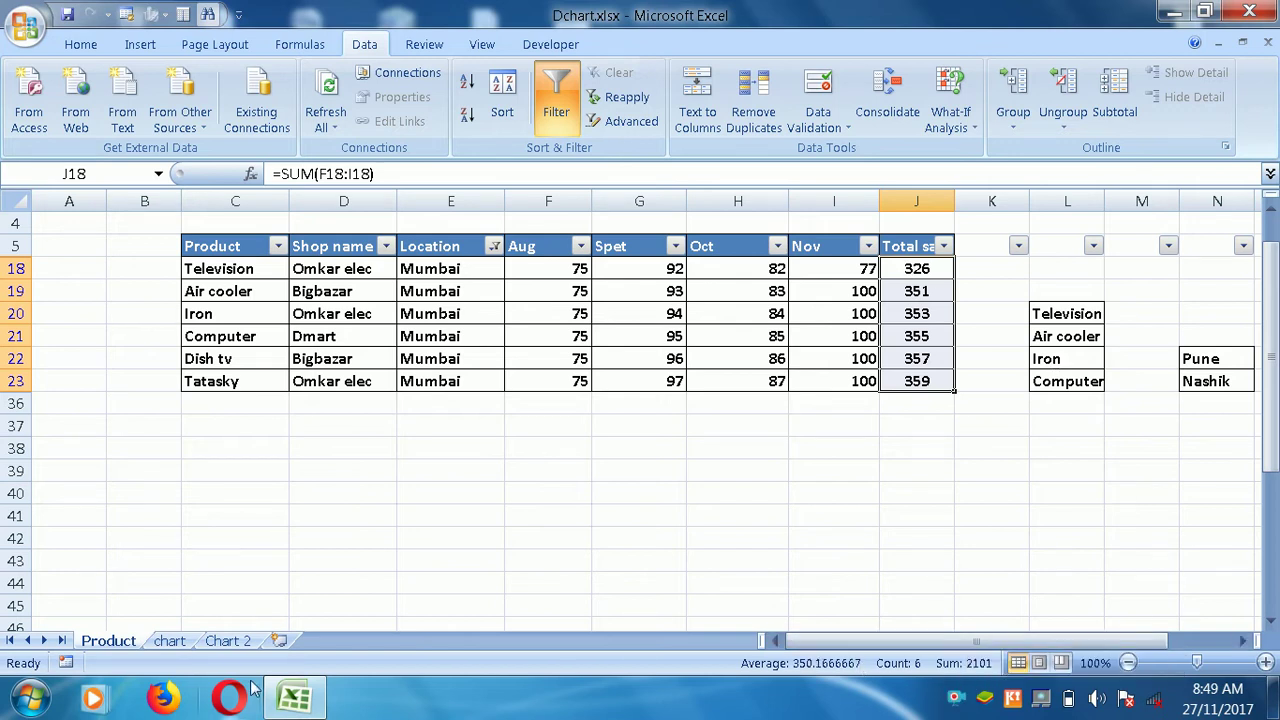
Set the location in J4 of the Chart 2 sheet to Pune.
left_click(228, 640)
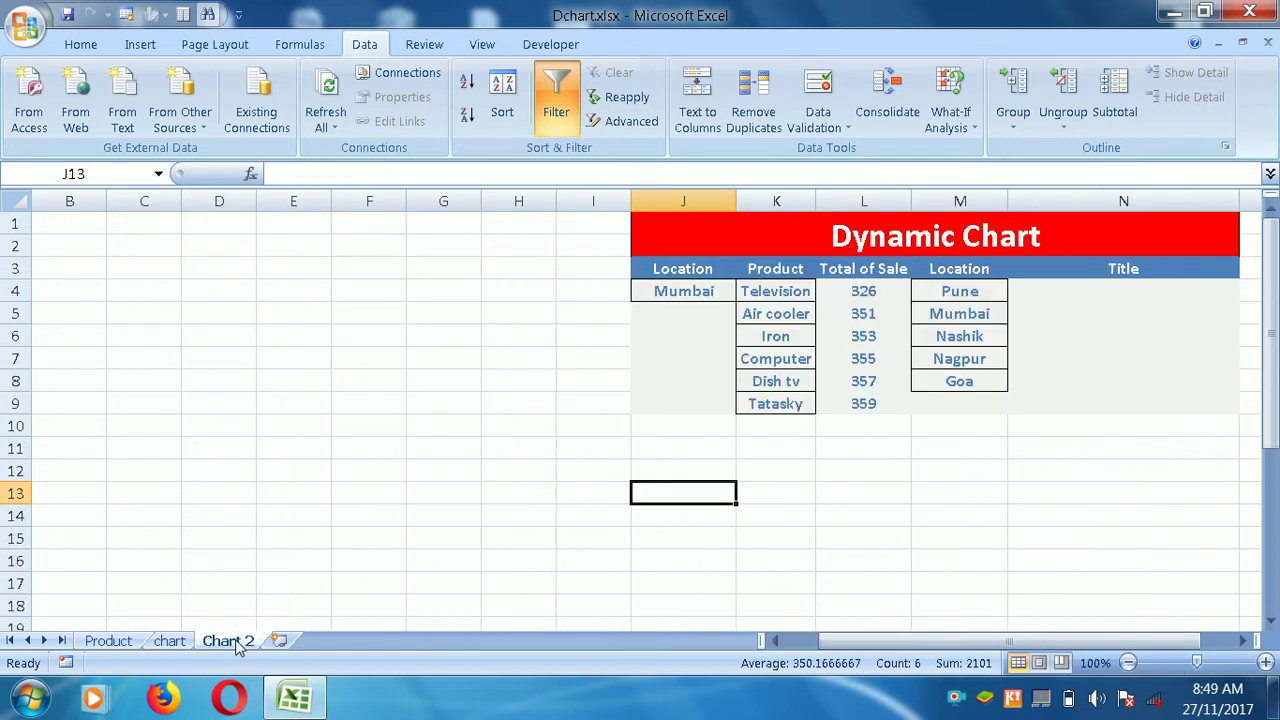
left_click(707, 290)
left_click(743, 290)
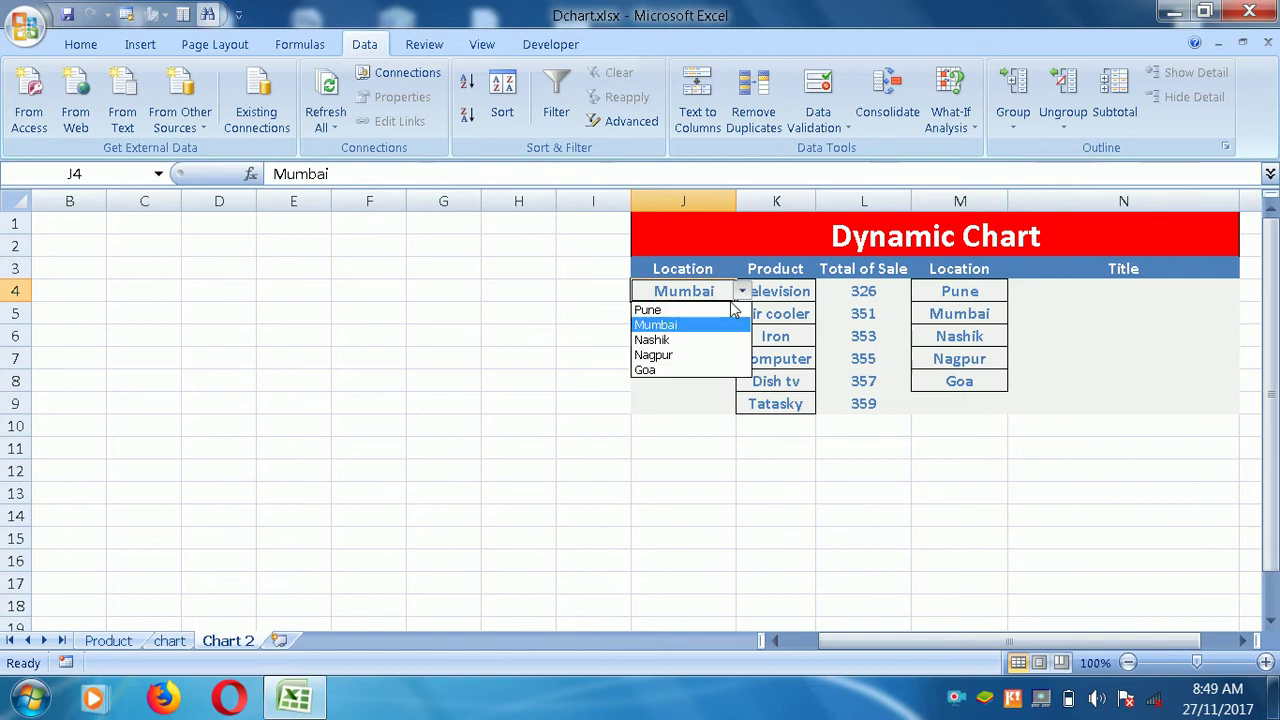
left_click(655, 310)
Select the Pune totals in L4:L9 and check their sum.
left_click(870, 291)
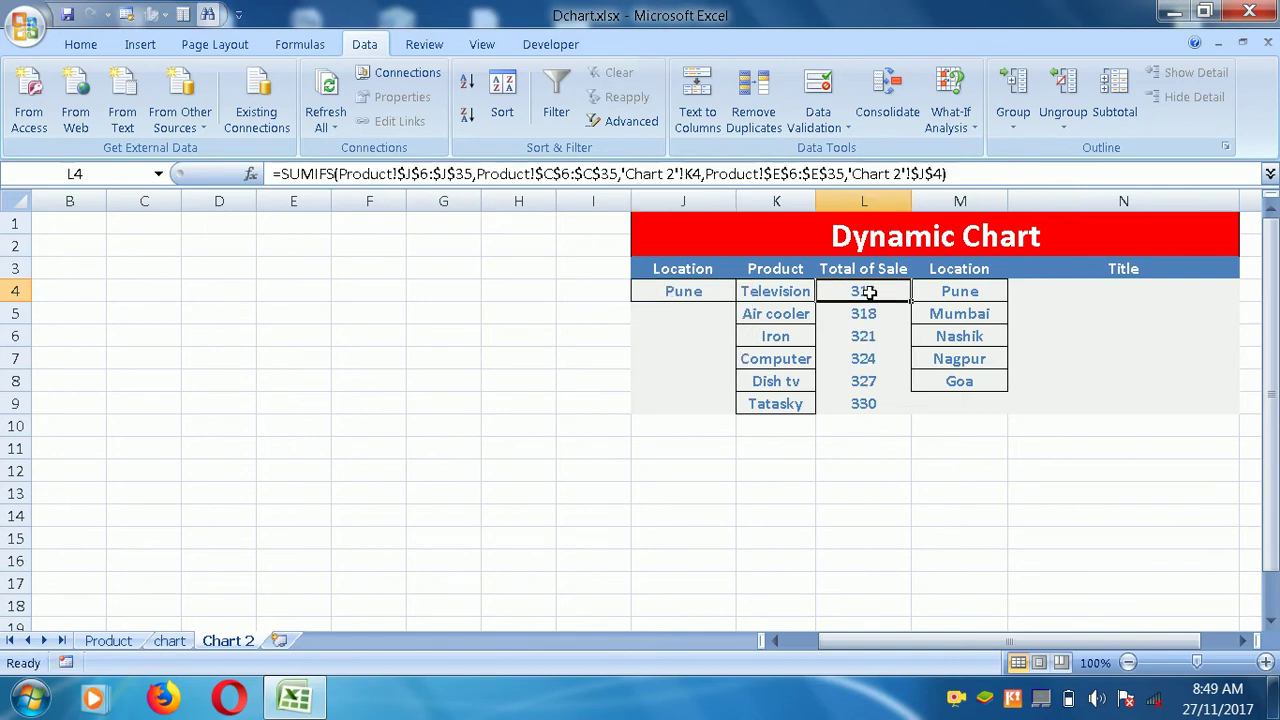
key("shift+Down")
key("shift+Down")
key("shift+Down")
key("shift+Down")
key("shift+Down")
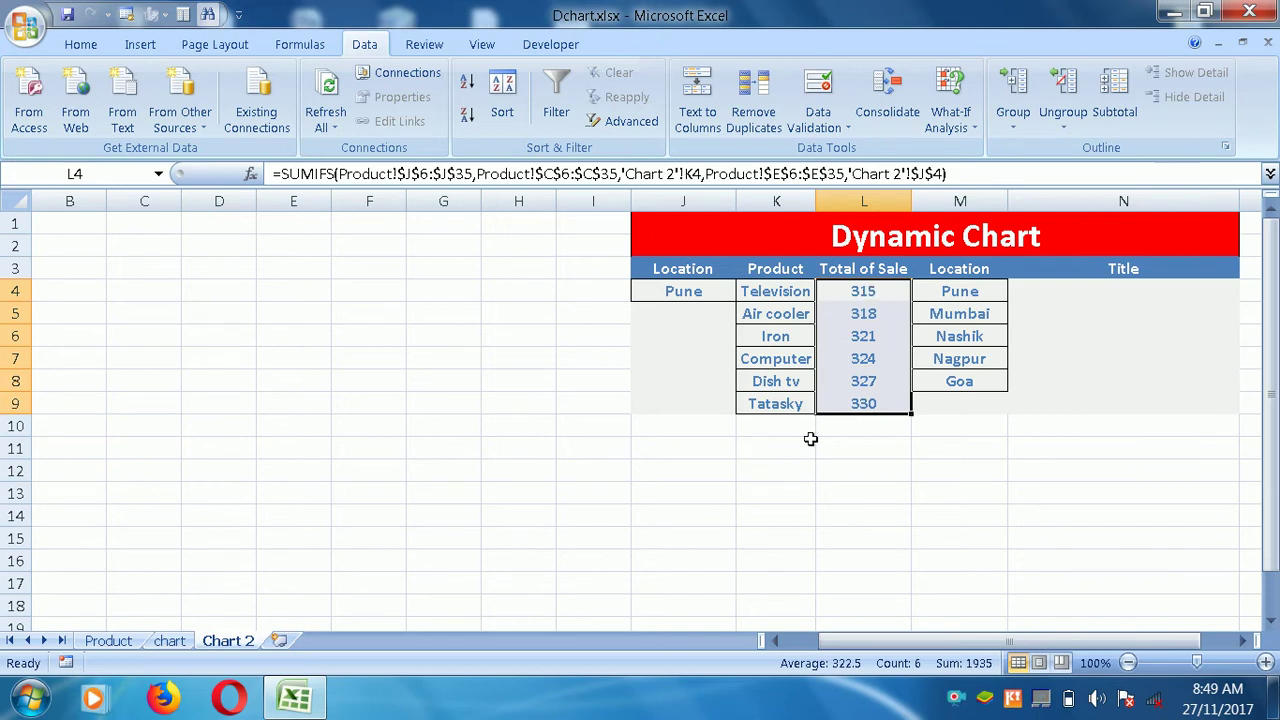
Change the Location filter on the Product sheet to show only Pune.
left_click(118, 642)
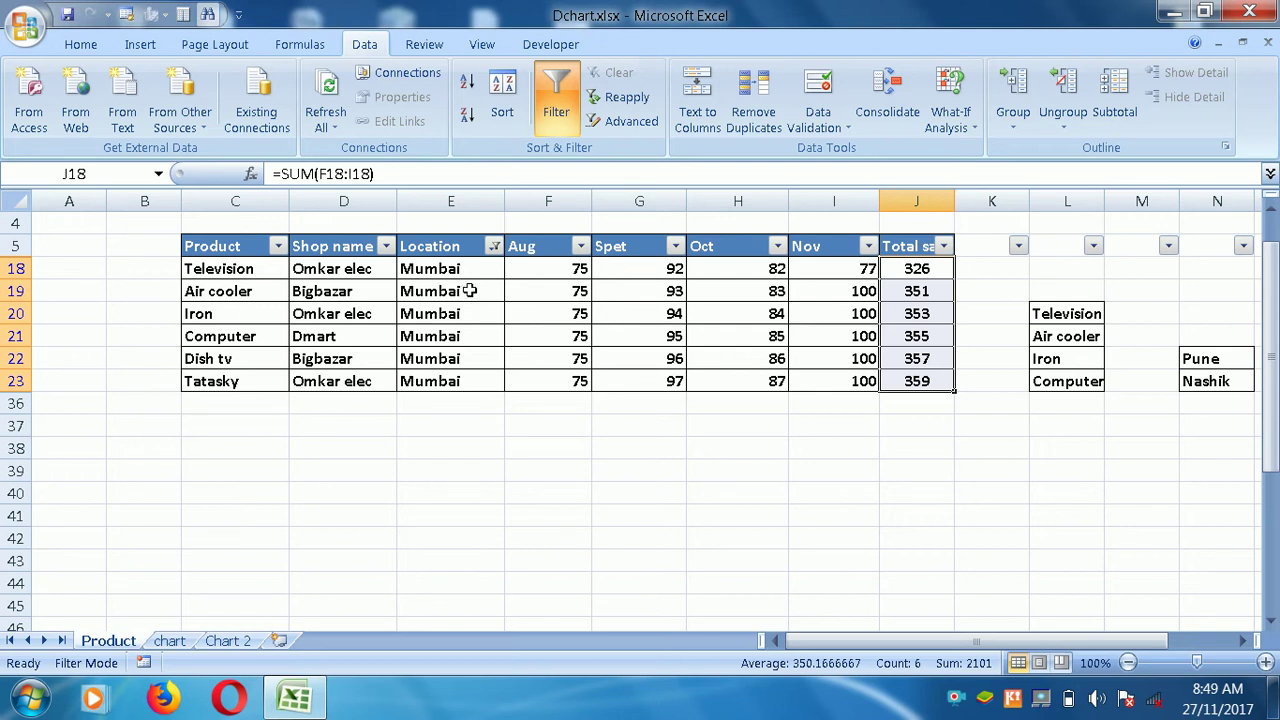
left_click(494, 246)
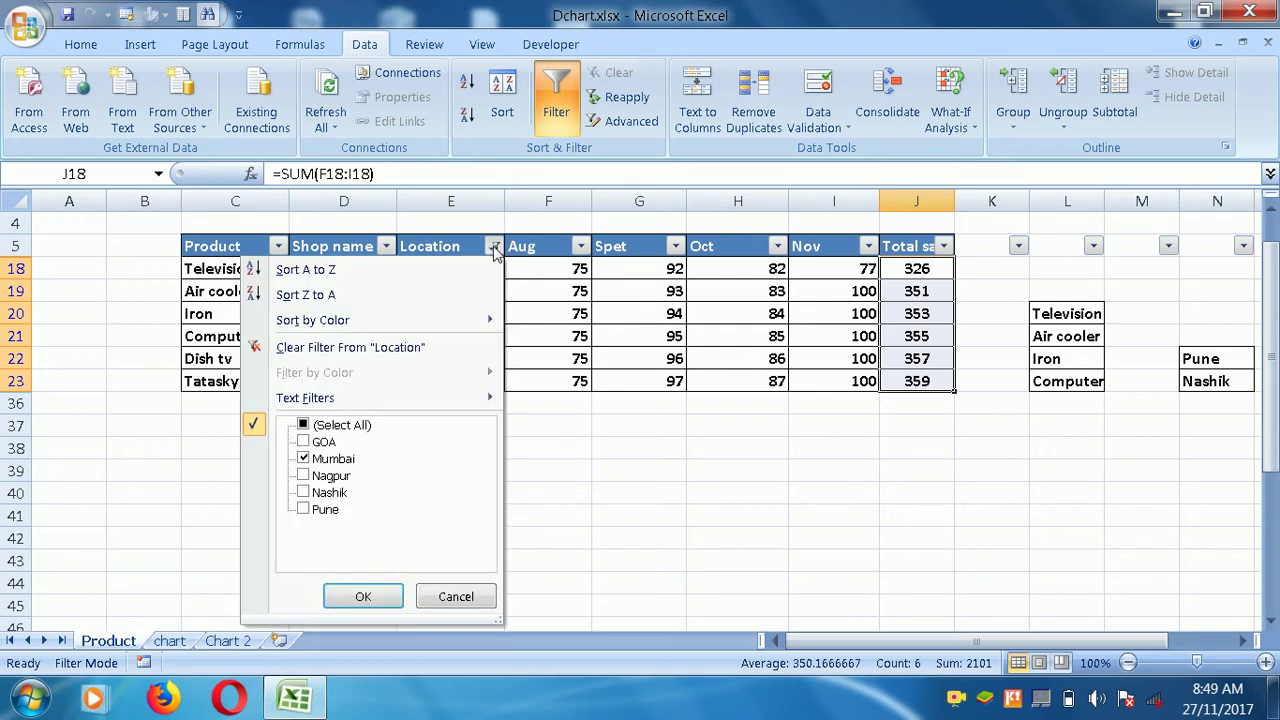
left_click(362, 427)
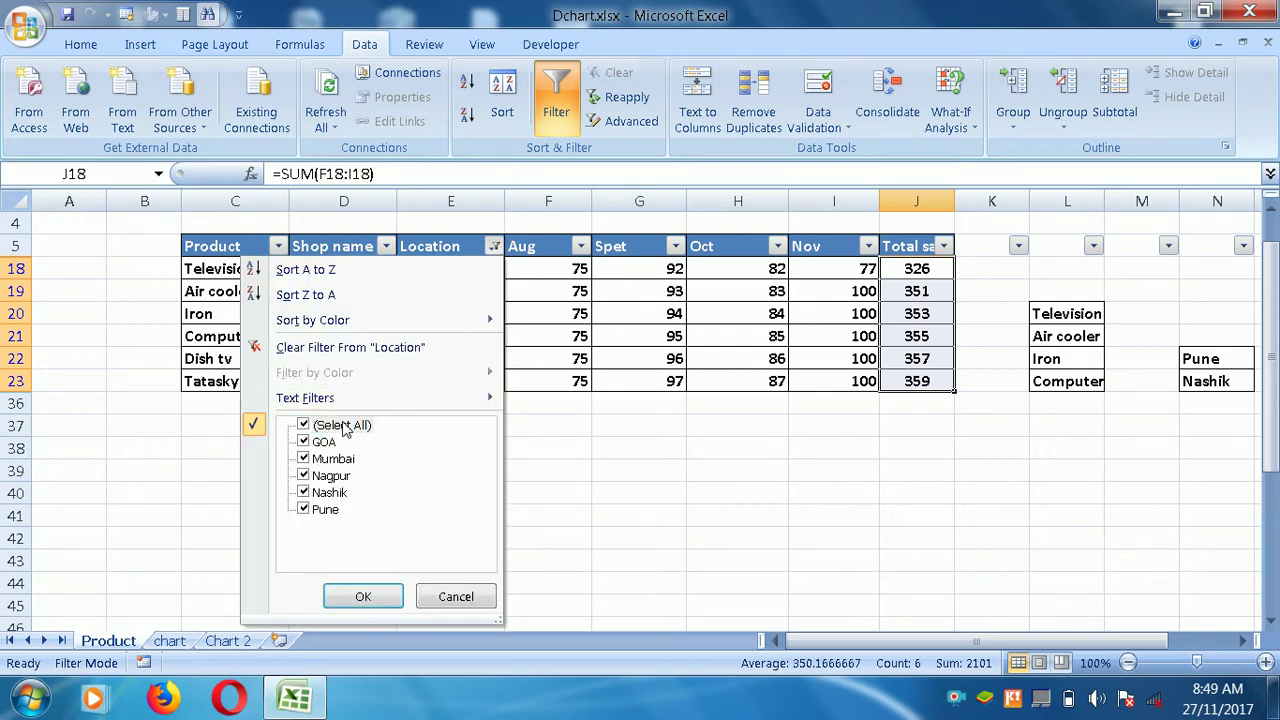
left_click(345, 427)
left_click(325, 510)
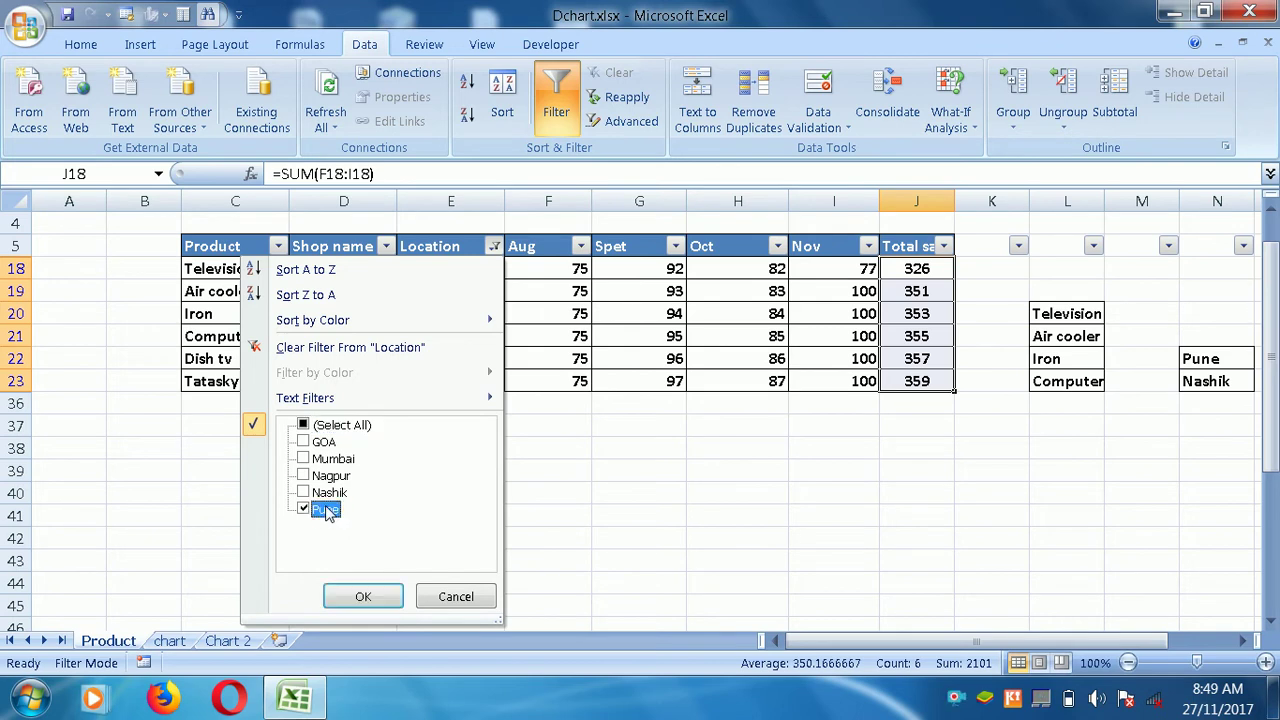
left_click(362, 597)
Select the filtered Pune values in the Total sale column and check their sum.
left_click(903, 270)
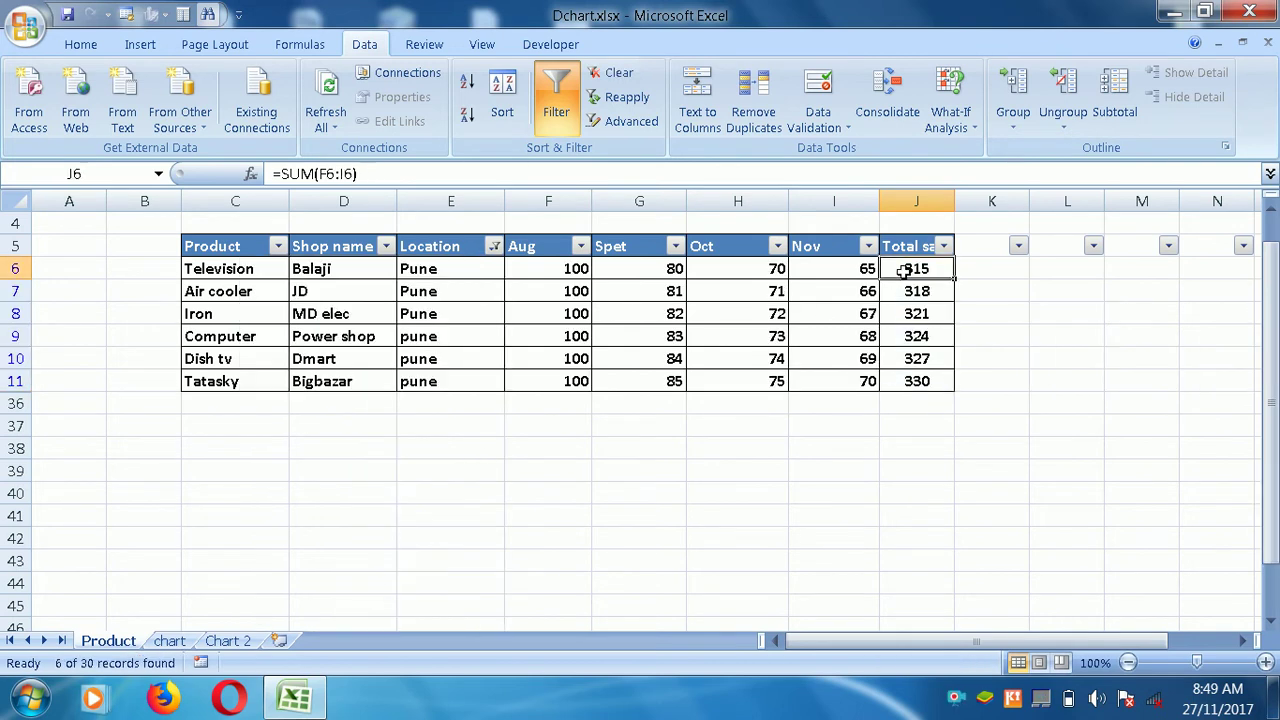
key("shift+Down")
key("shift+Down")
key("shift+Down")
key("shift+Down")
key("shift+Down")
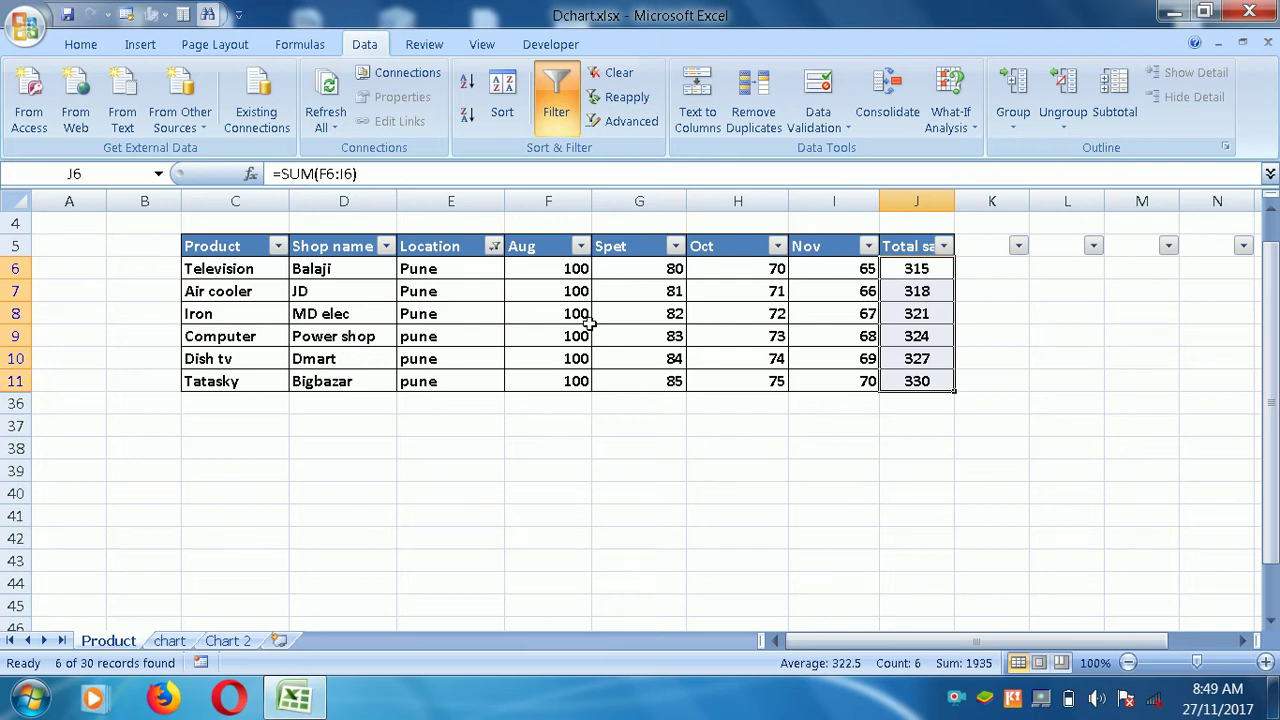
Remove the filter from the Product sheet's header row and return to the Chart 2 sheet.
left_click(20, 246)
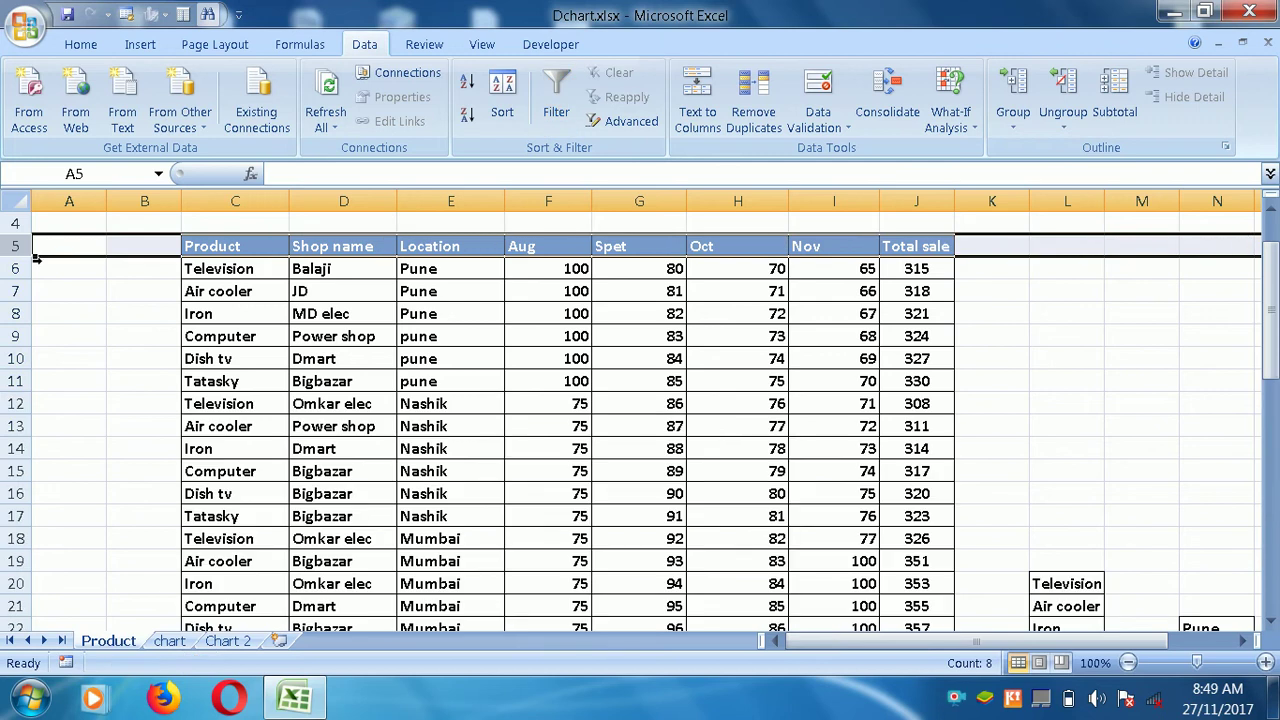
left_click(590, 298)
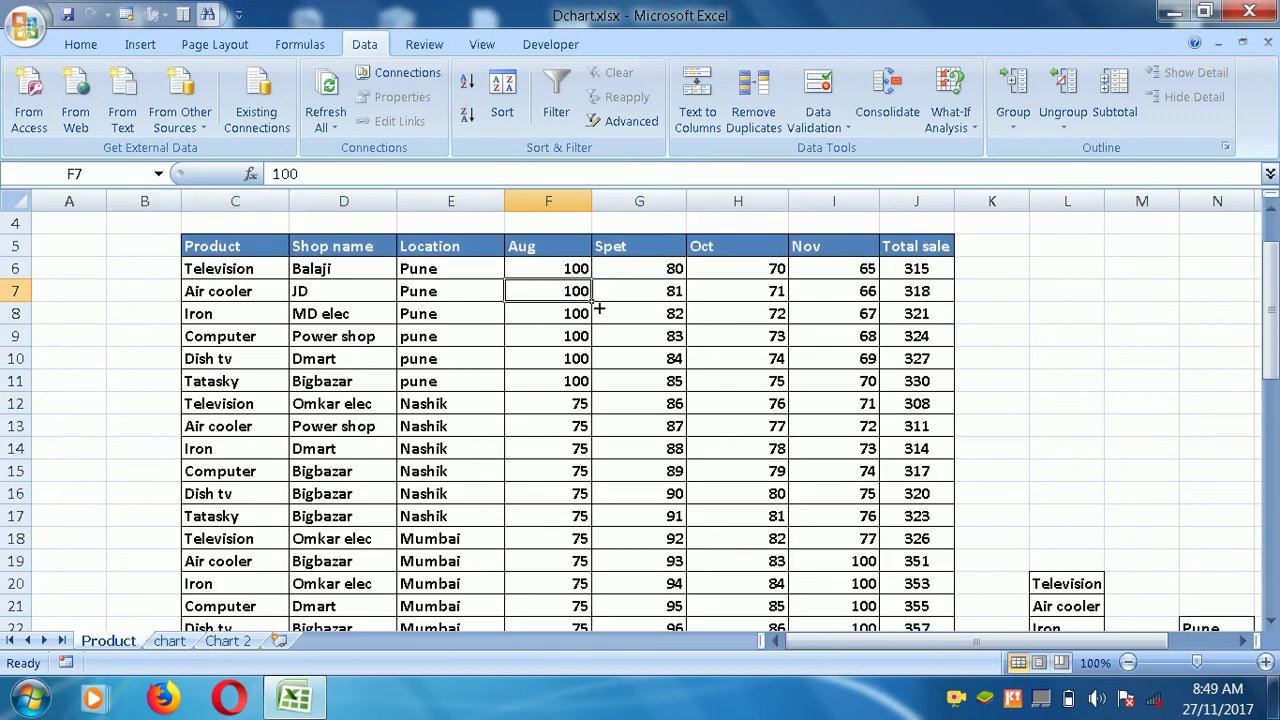
left_click(240, 644)
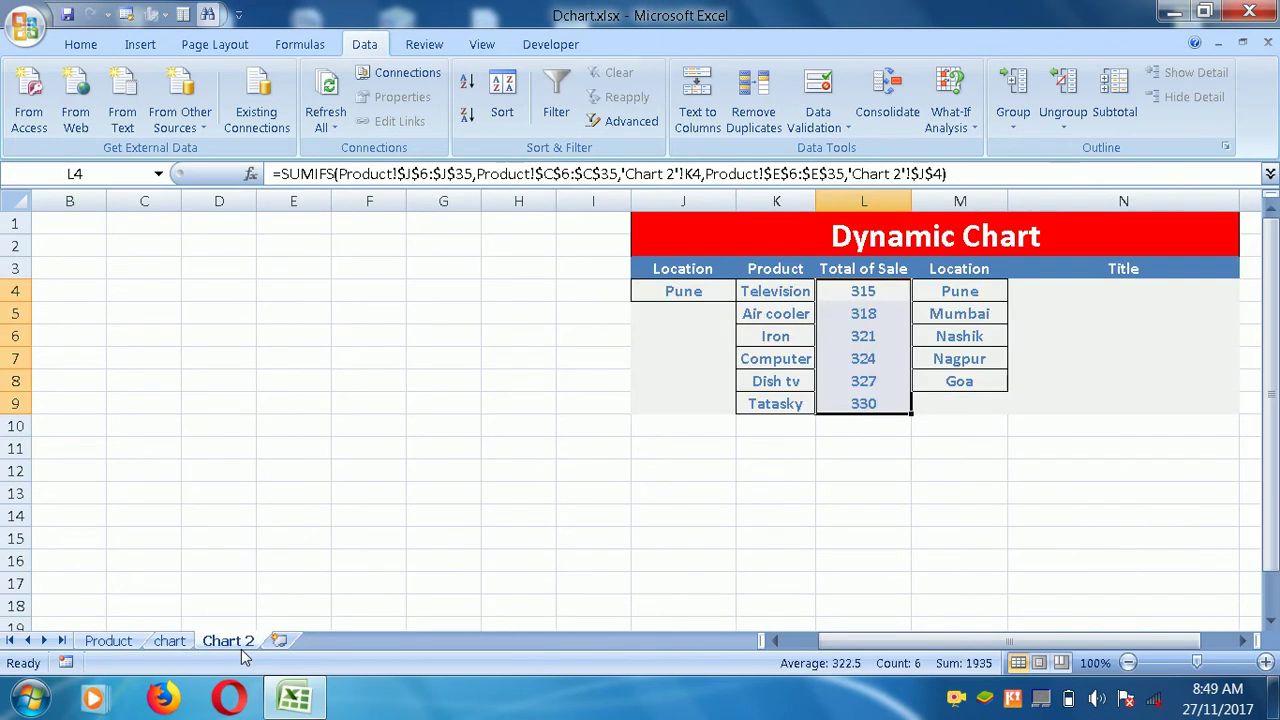
Enter the text "Total of Sale" in cell N4 under the Title heading.
left_click(578, 500)
left_click(714, 295)
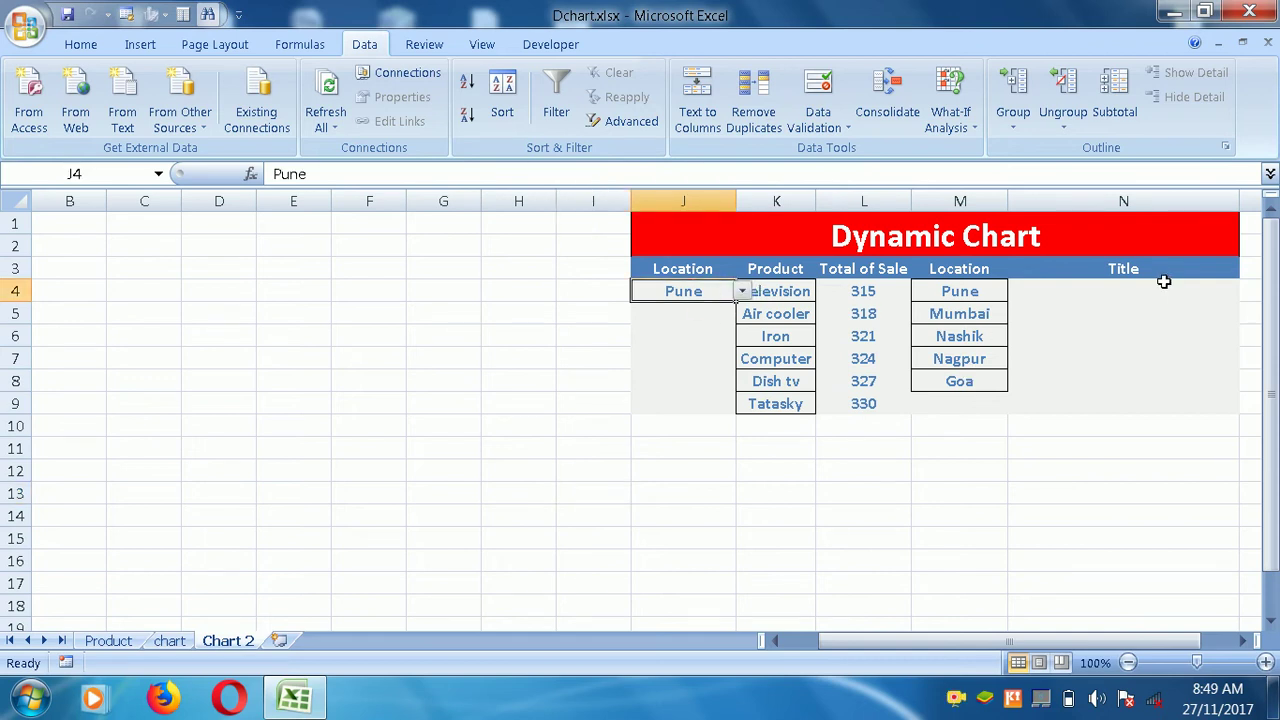
left_click(1109, 300)
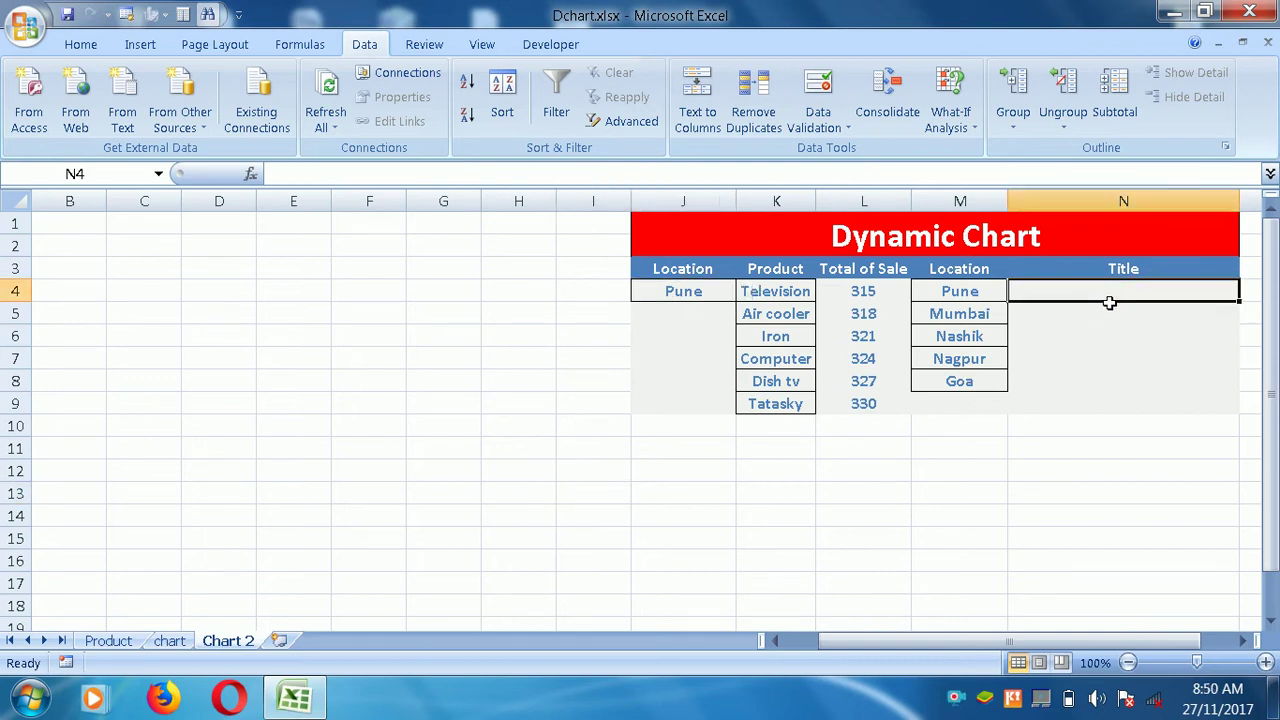
type("tot")
key("BackSpace")
key("BackSpace")
key("BackSpace")
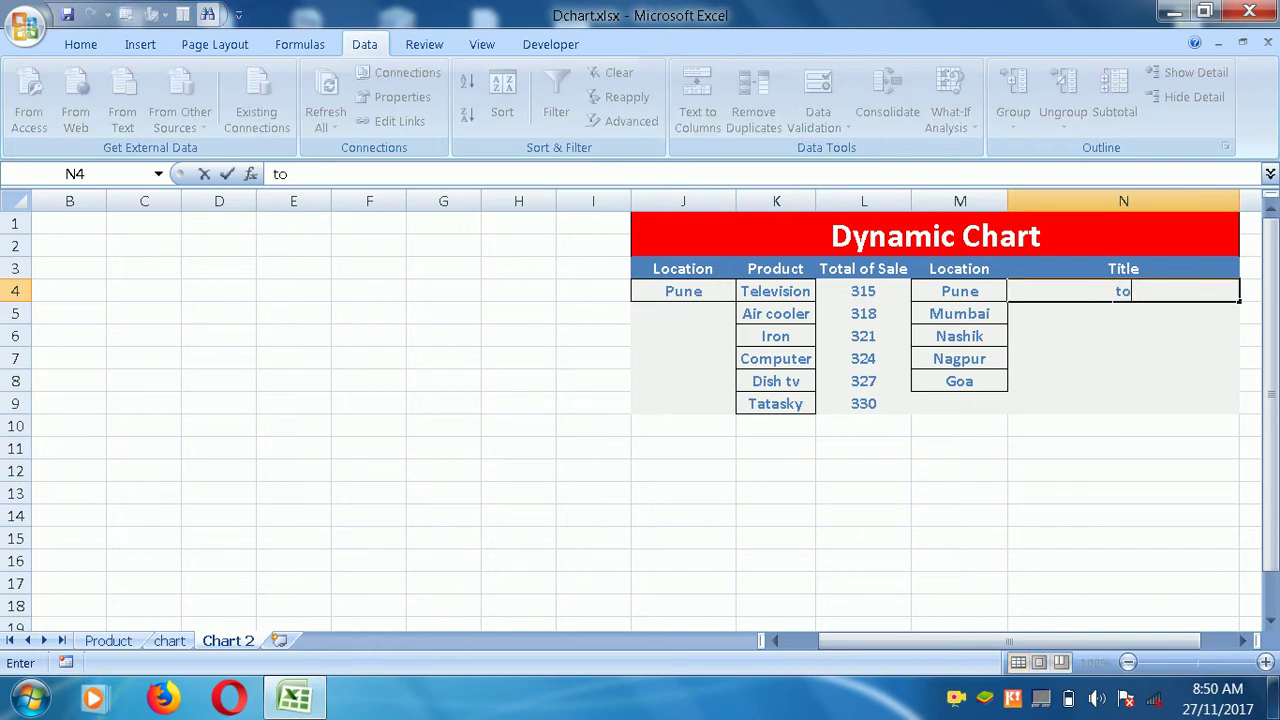
key("Caps_Lock")
type("T")
key("Caps_Lock")
type("ota")
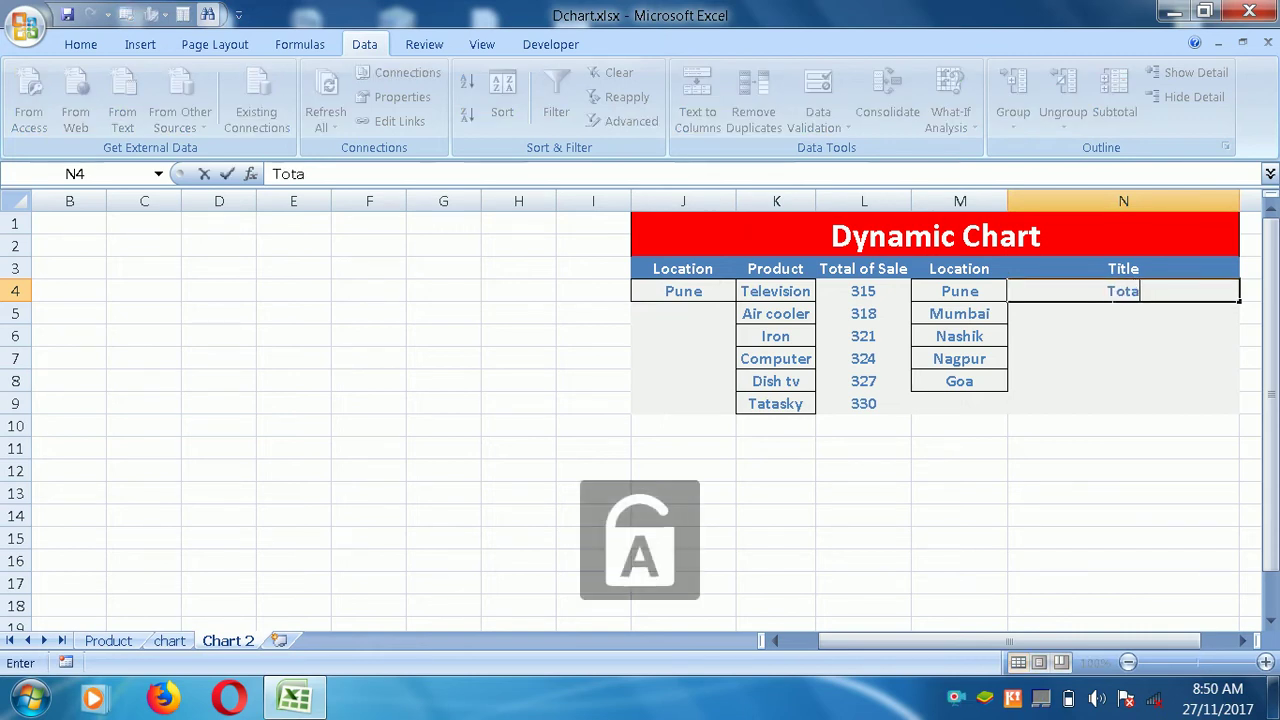
type("l")
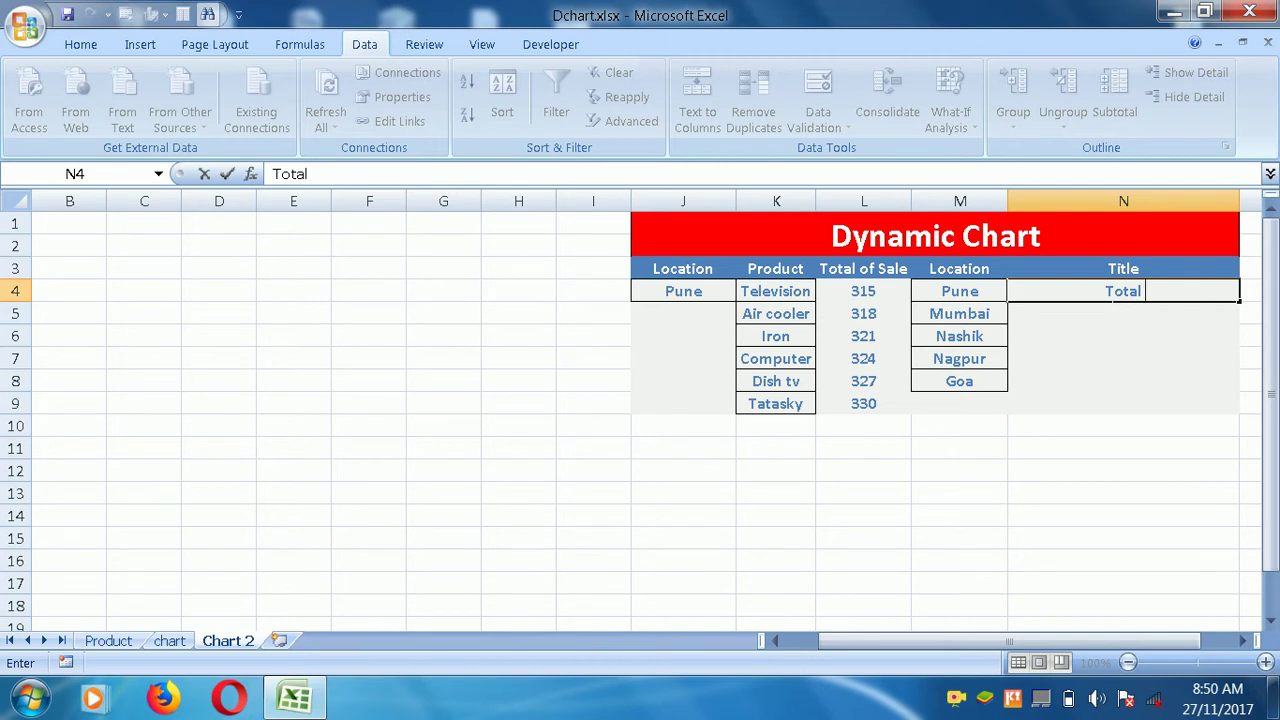
type(" of")
key("Caps_Lock")
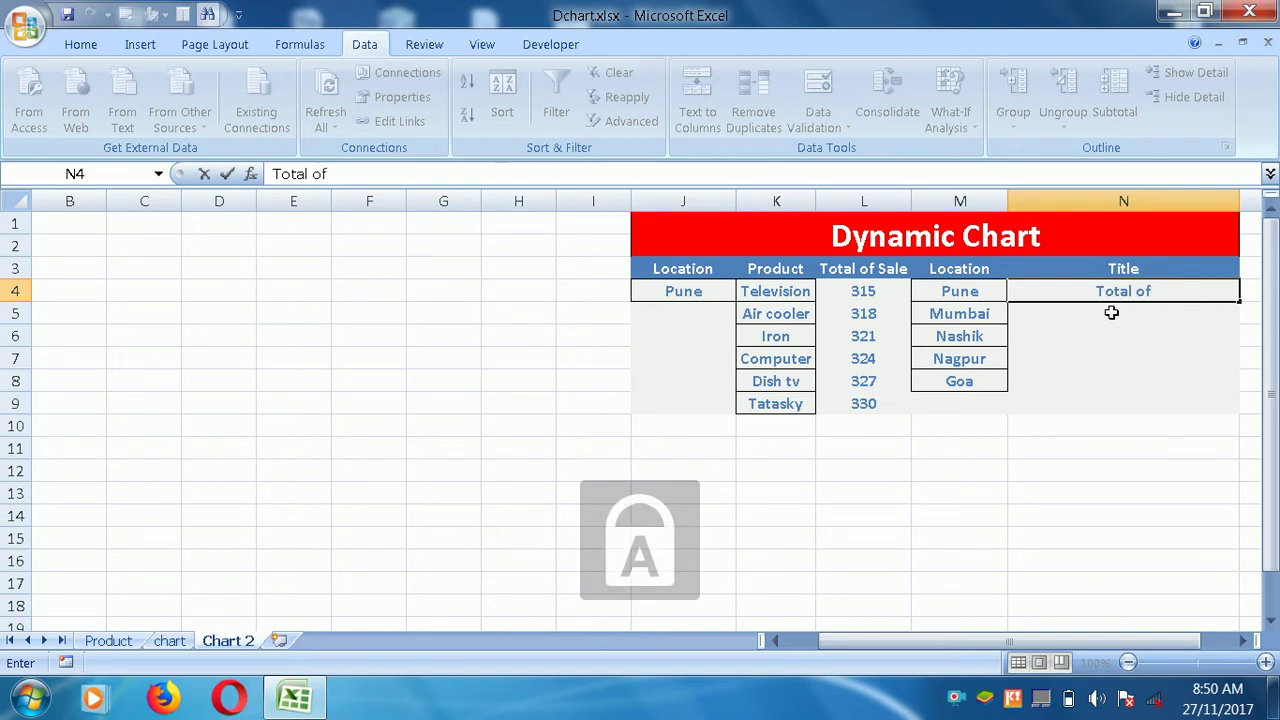
type("S")
key("Caps_Lock")
type("ale")
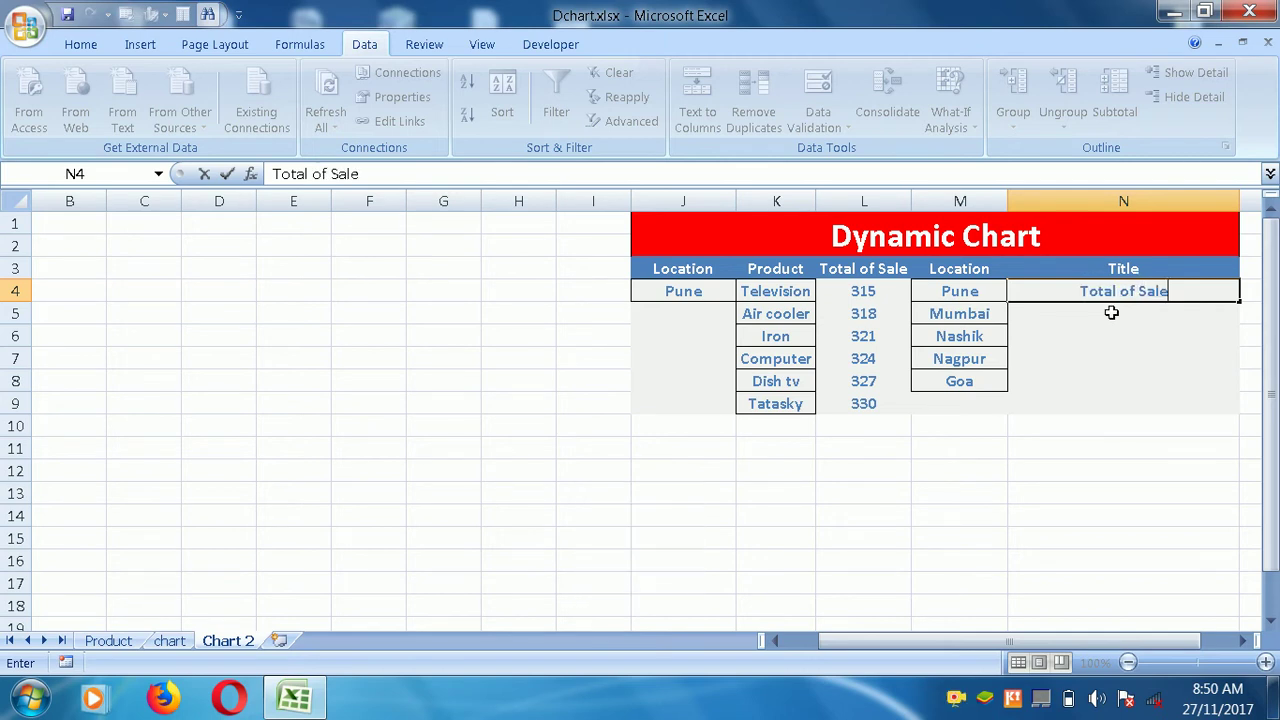
left_click(1032, 335)
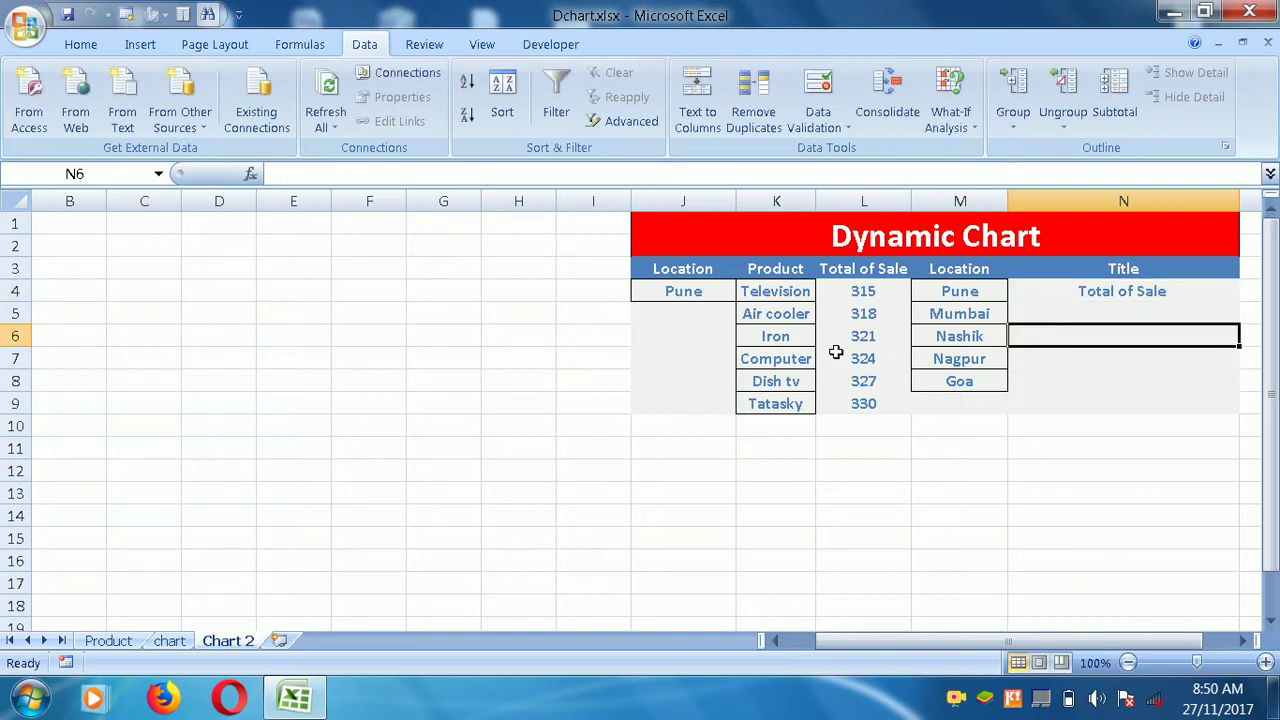
Widen the Title column N slightly and select an empty cell beside the table.
left_click(518, 357)
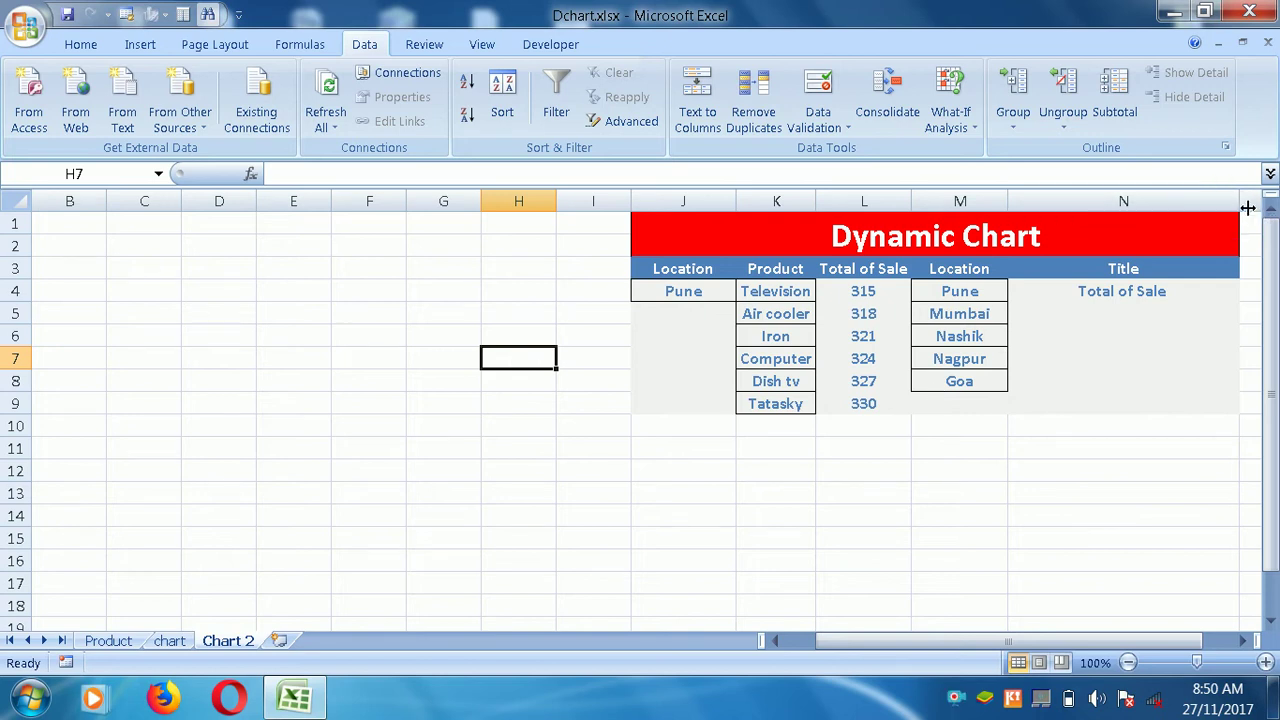
left_click_drag(1238, 201, 1260, 201)
scroll(718, 459, "left", 1)
left_click(718, 459)
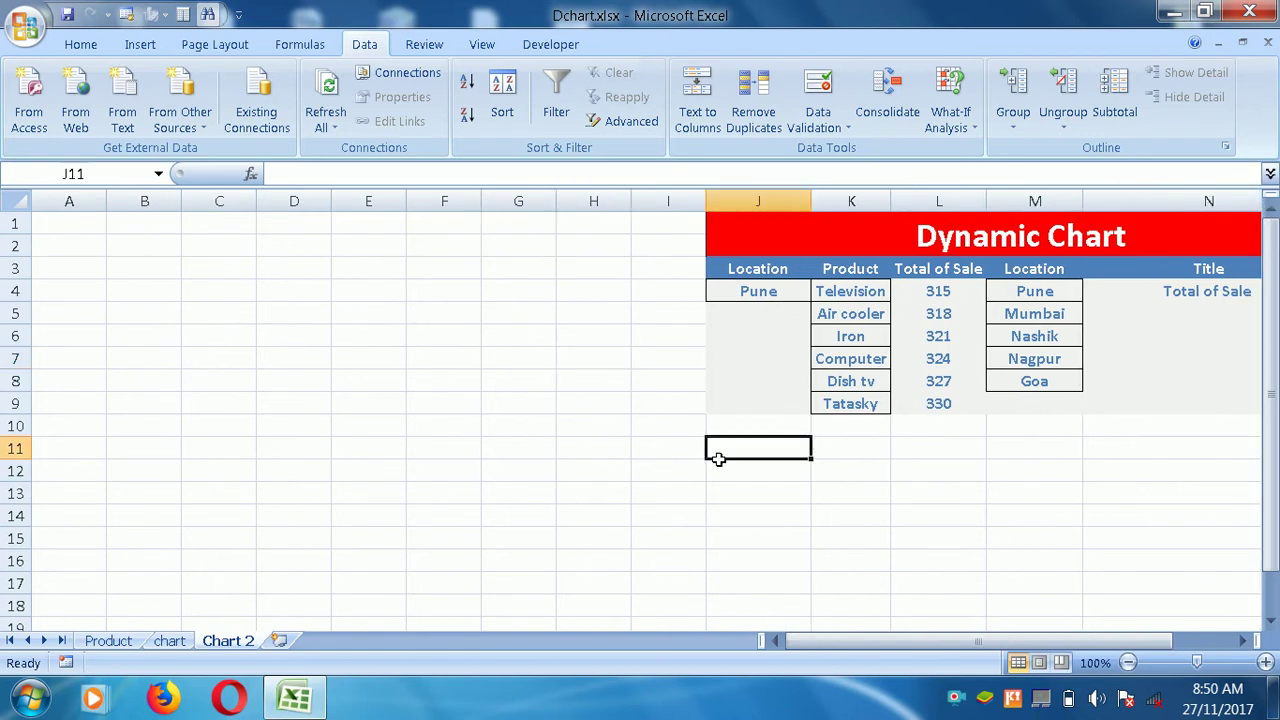
left_click(523, 463)
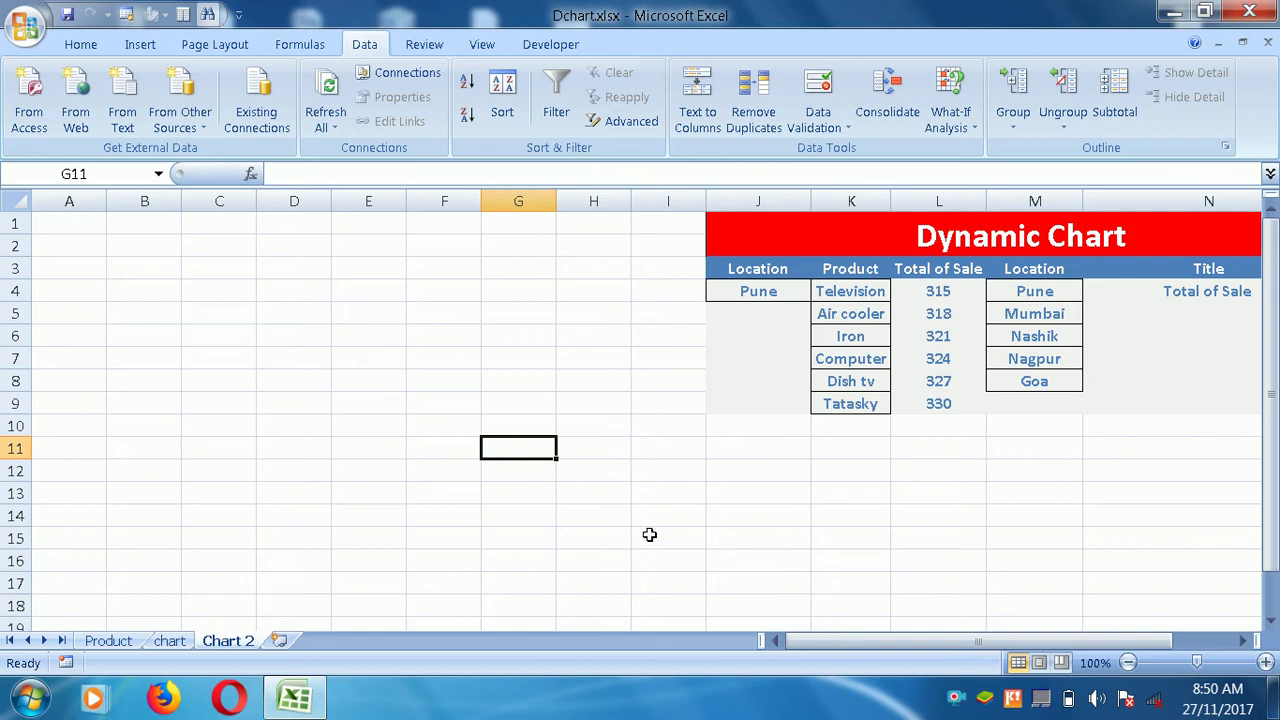
Insert an empty 3-D Clustered Column chart and move it so it starts at cell A1.
left_click(80, 44)
left_click(128, 47)
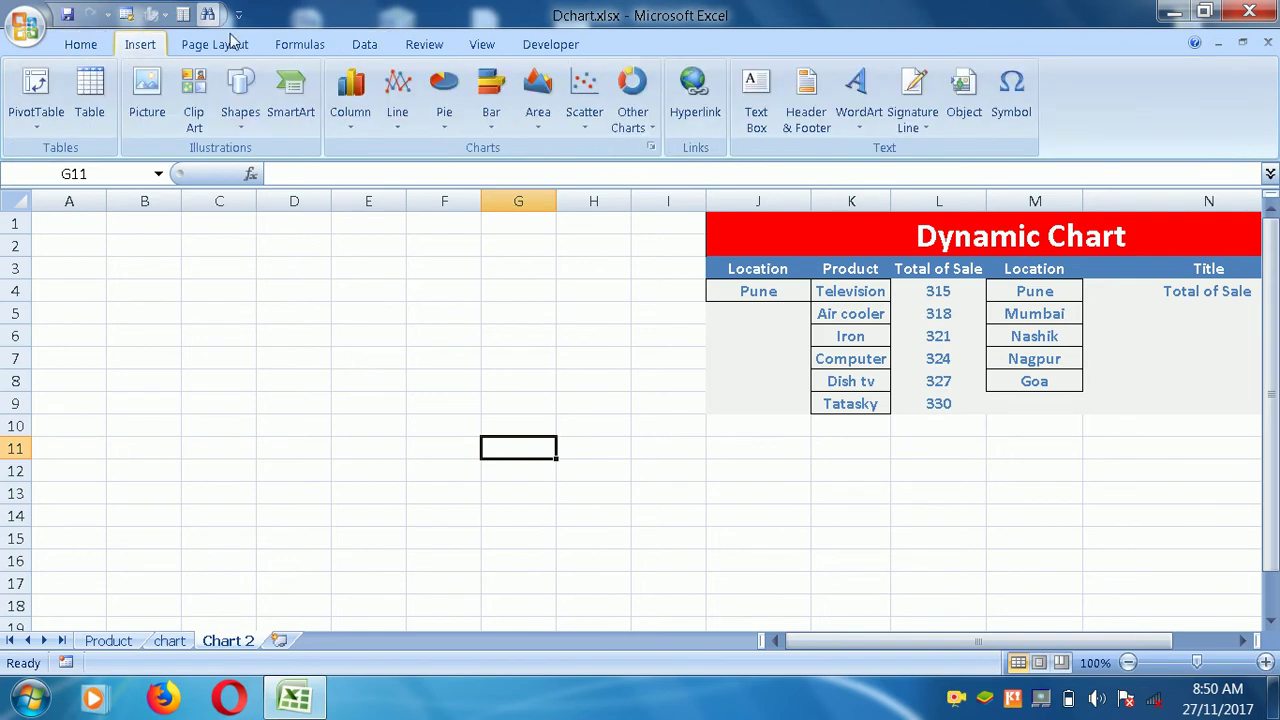
left_click(354, 129)
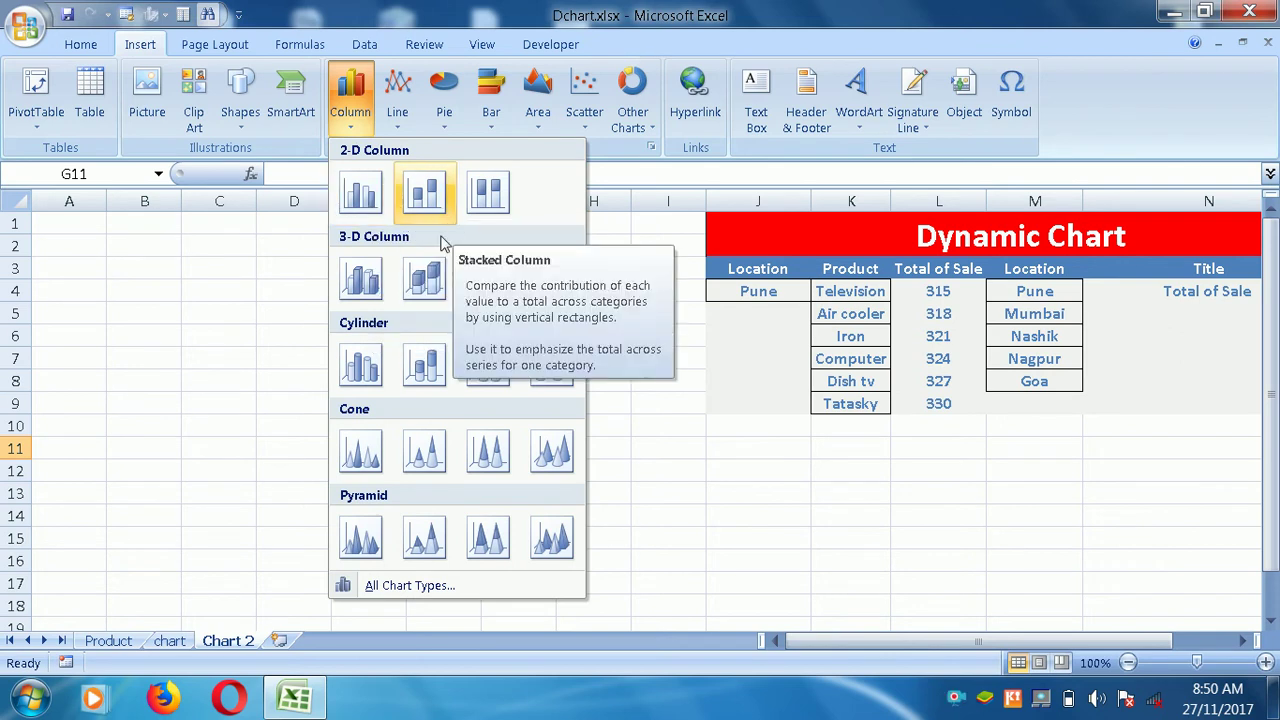
left_click(362, 280)
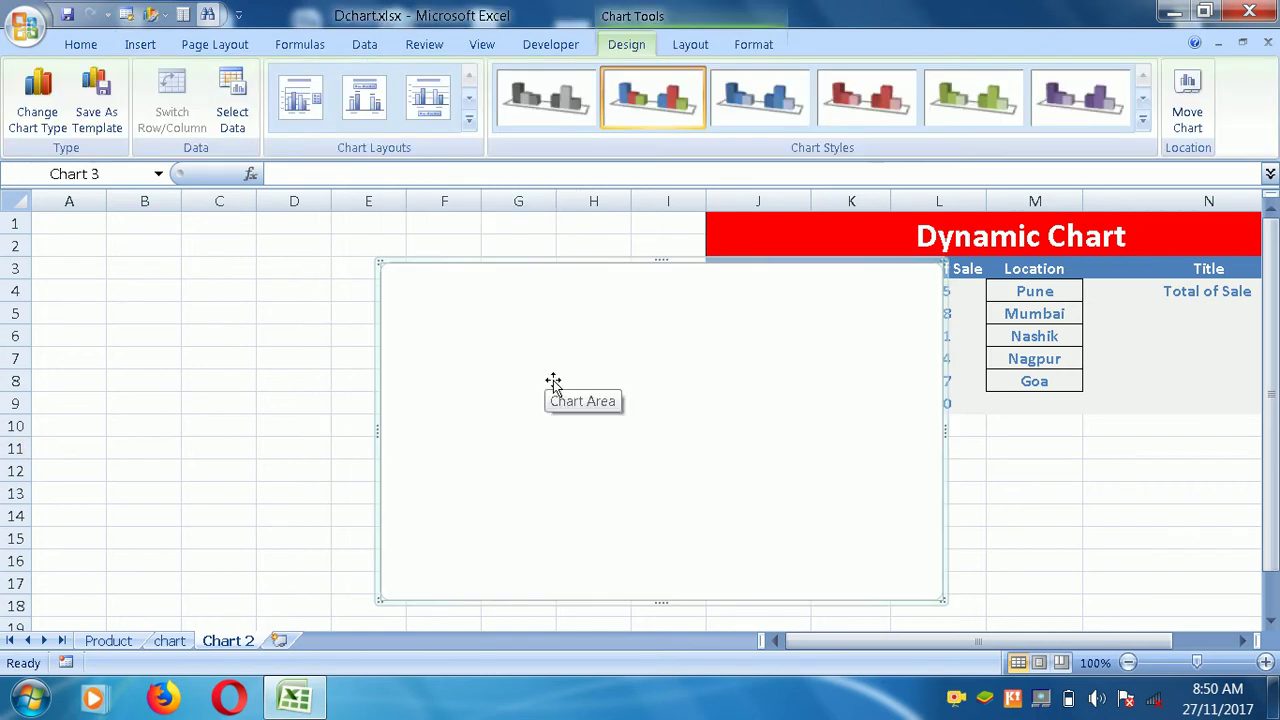
left_click_drag(526, 383, 204, 338)
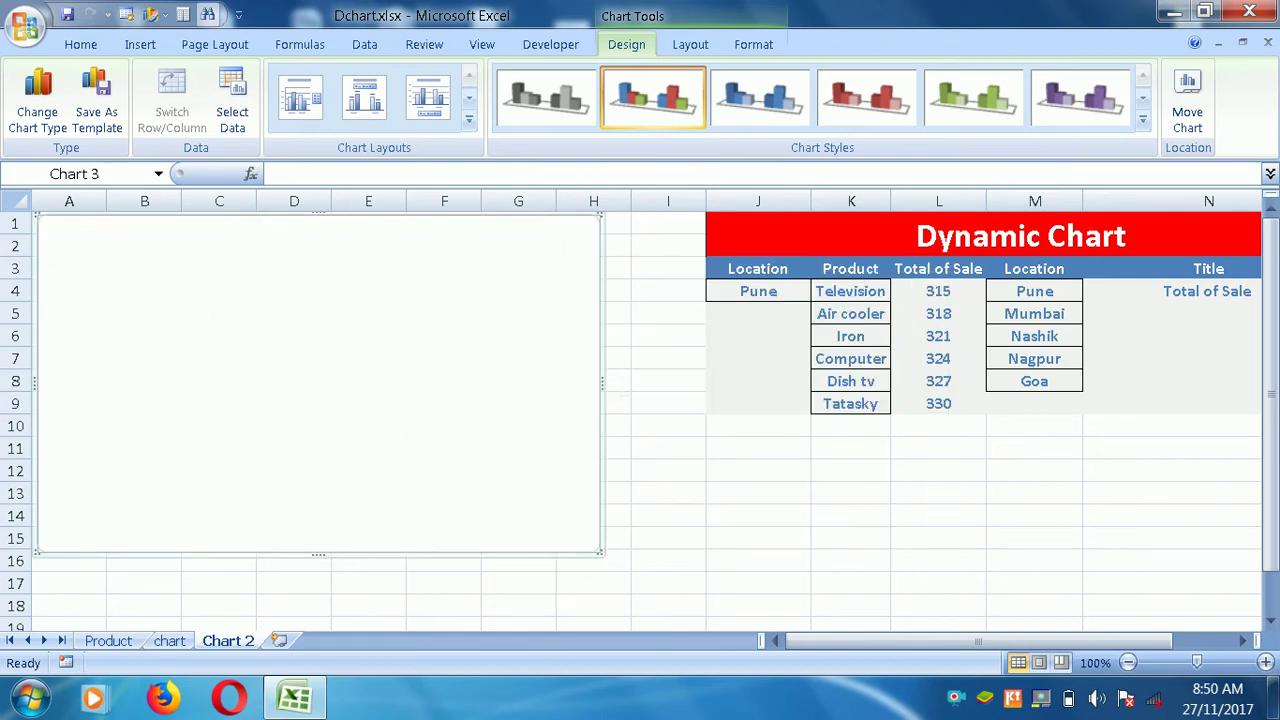
Resize the empty chart to span columns A through I and reach down to about row 19.
left_click_drag(602, 383, 704, 383)
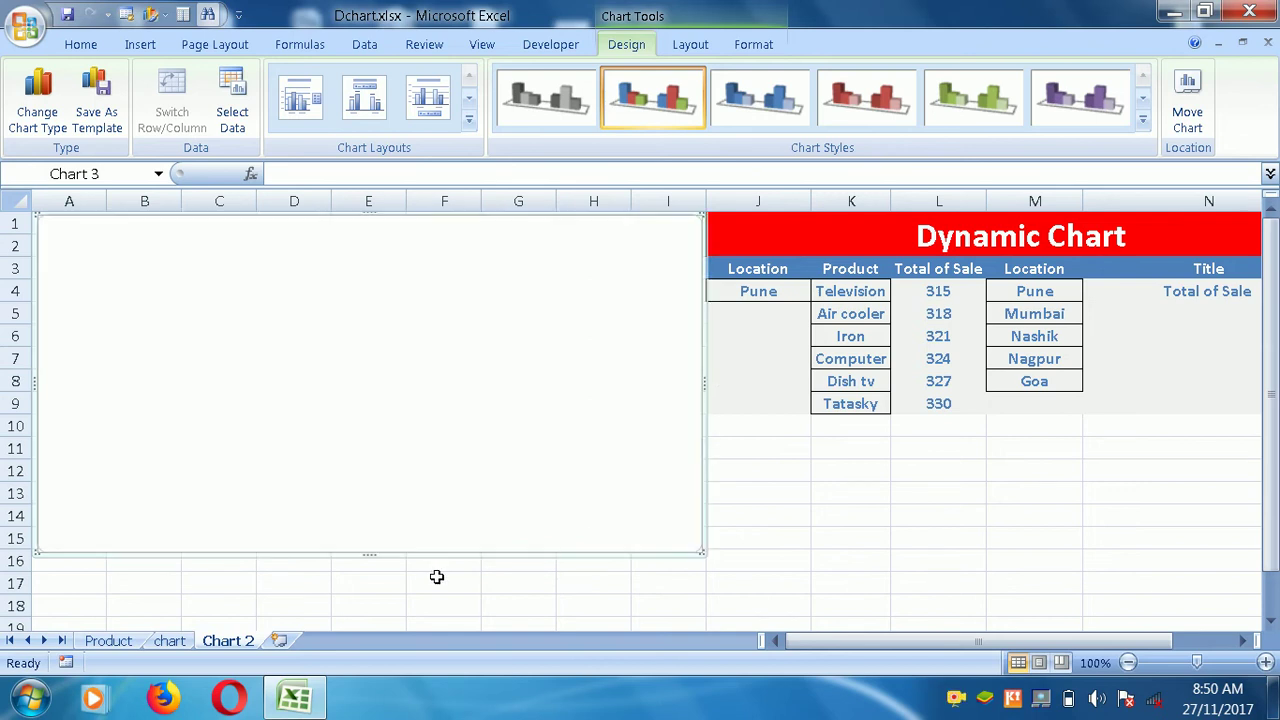
left_click_drag(370, 554, 398, 636)
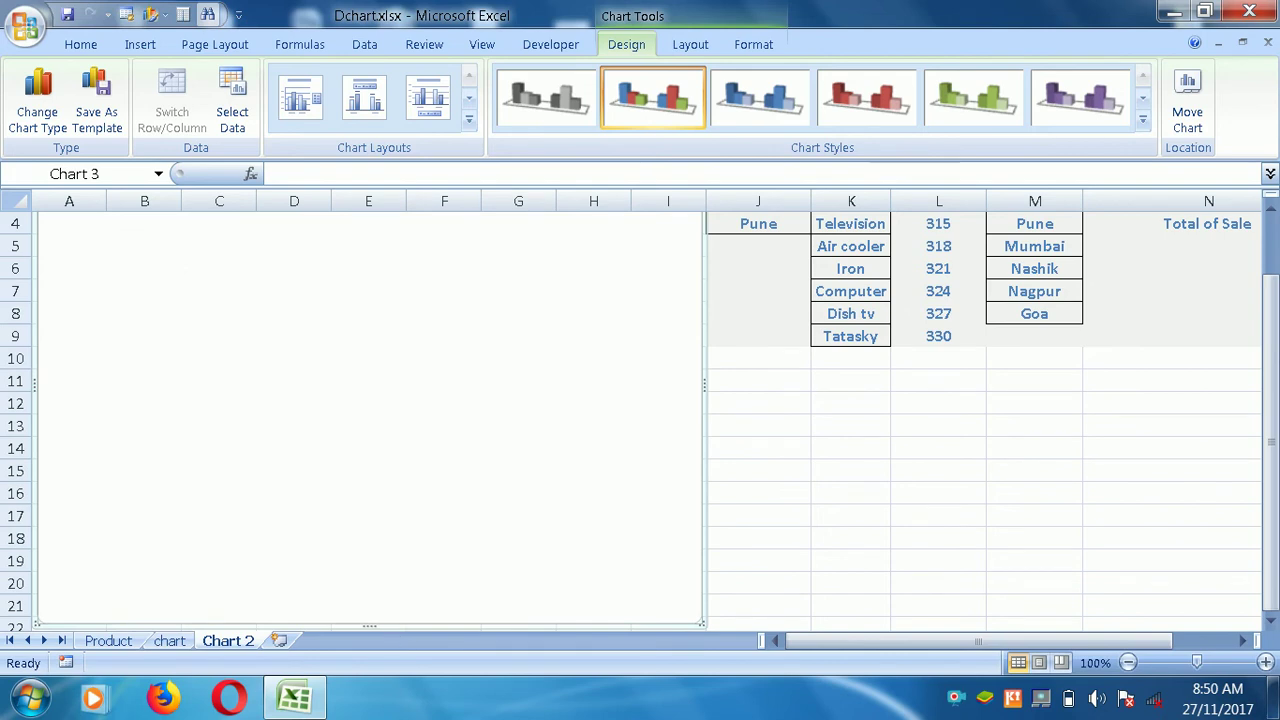
left_click(1271, 627)
left_click(1271, 627)
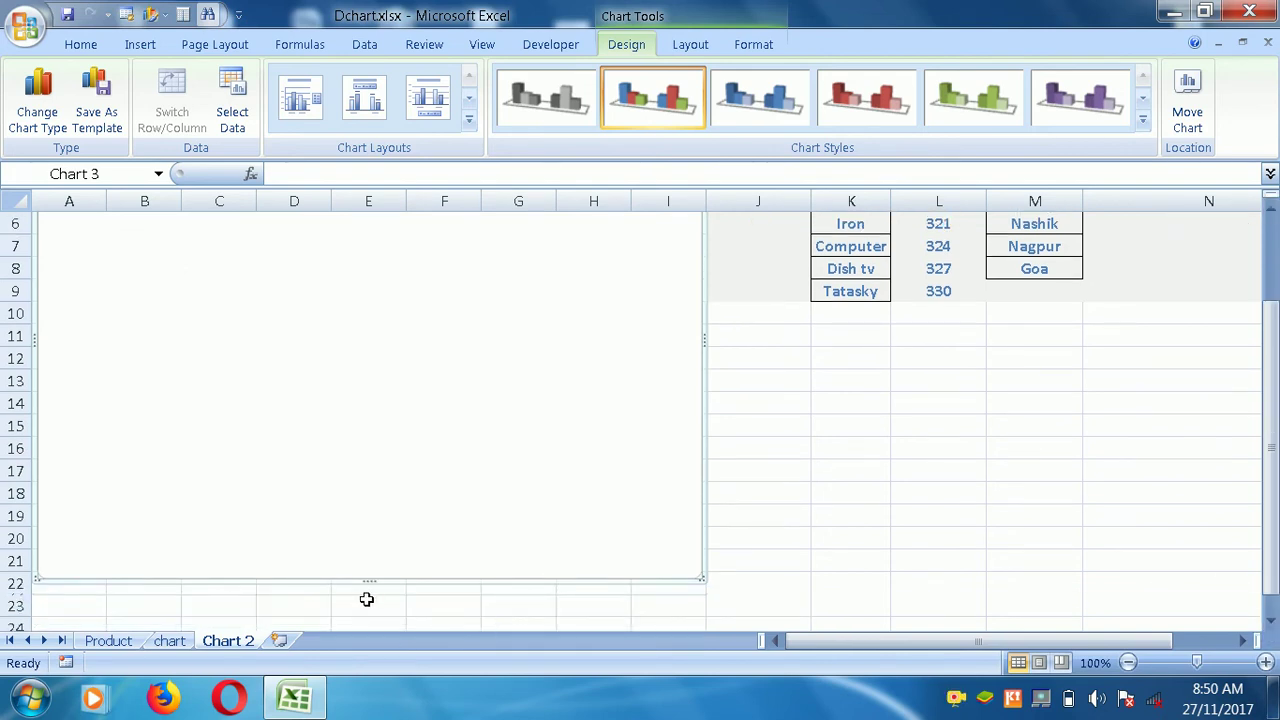
left_click_drag(366, 580, 368, 524)
left_click(600, 558)
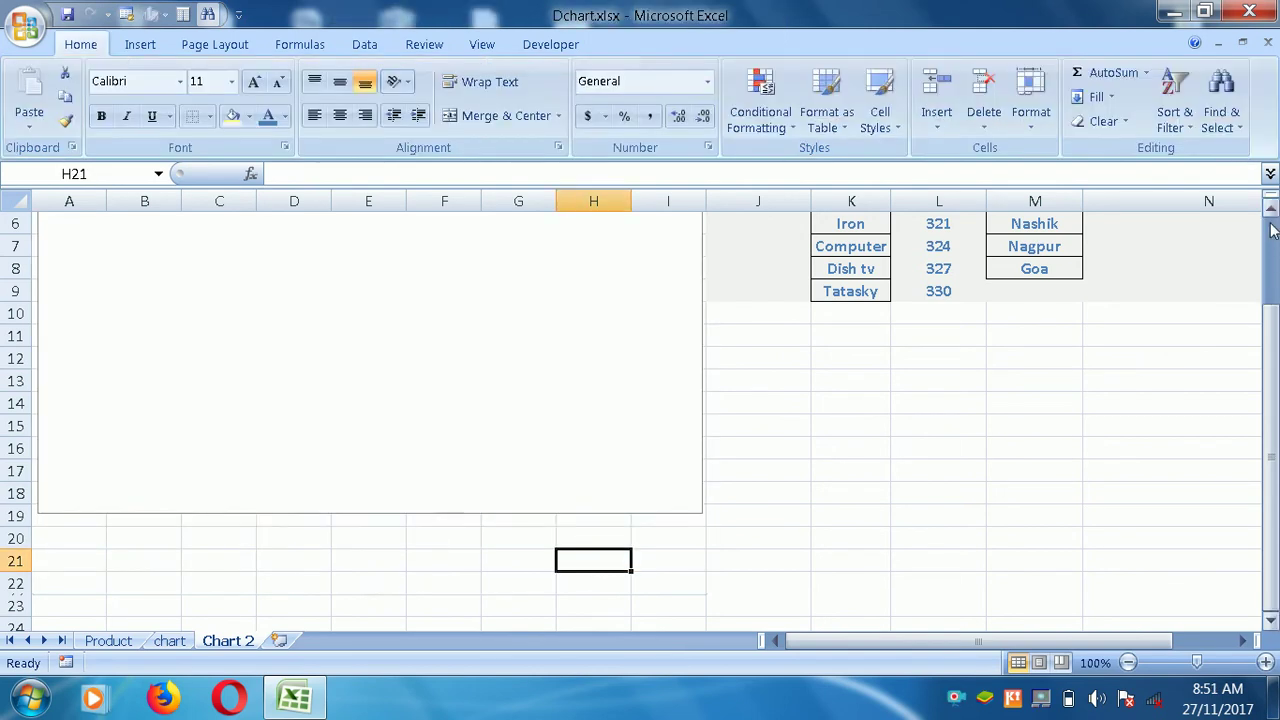
left_click(1271, 210)
left_click(1271, 210)
left_click(1271, 210)
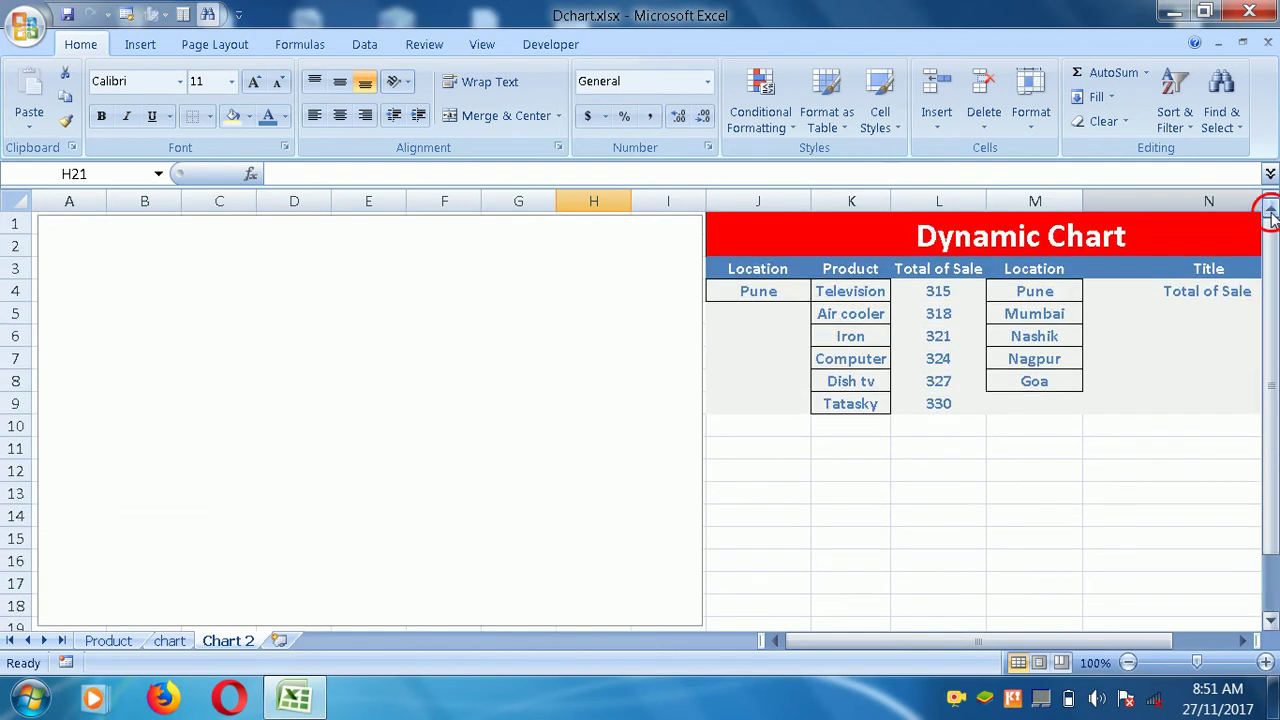
Set the chart's data source to the Product and Total of Sale range K3:L9 on the Chart 2 sheet.
left_click(368, 391)
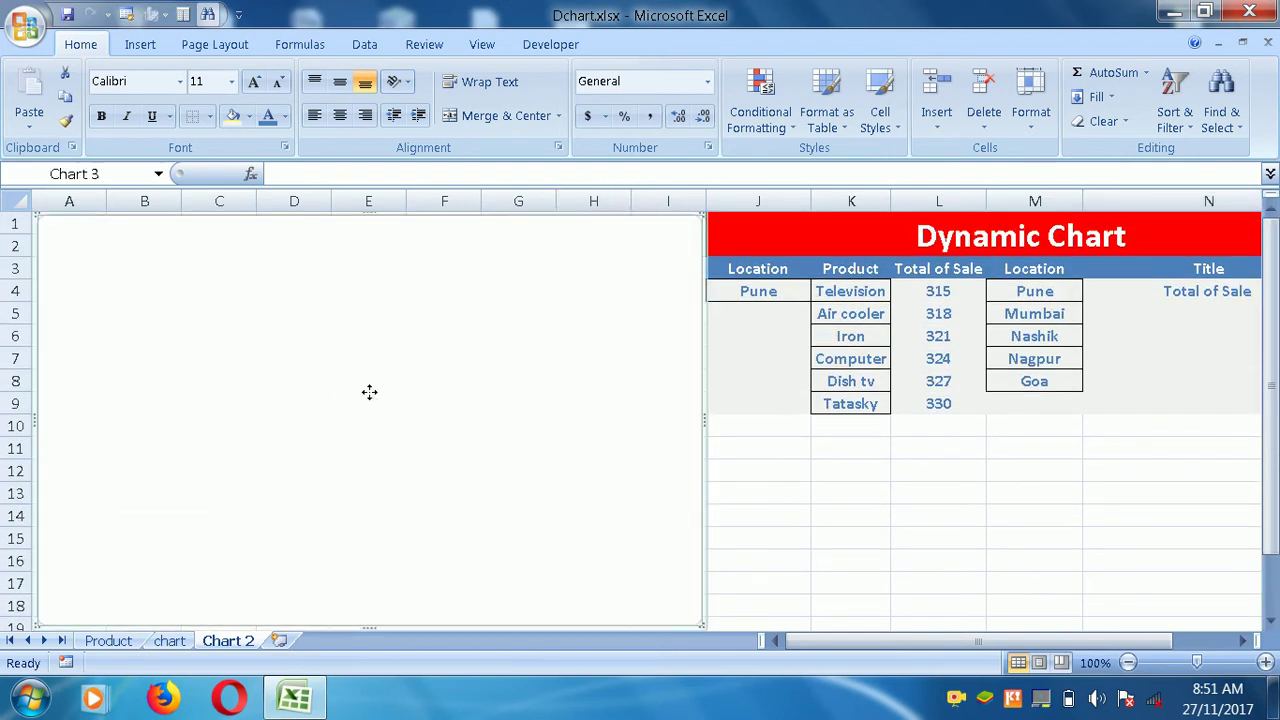
right_click(365, 393)
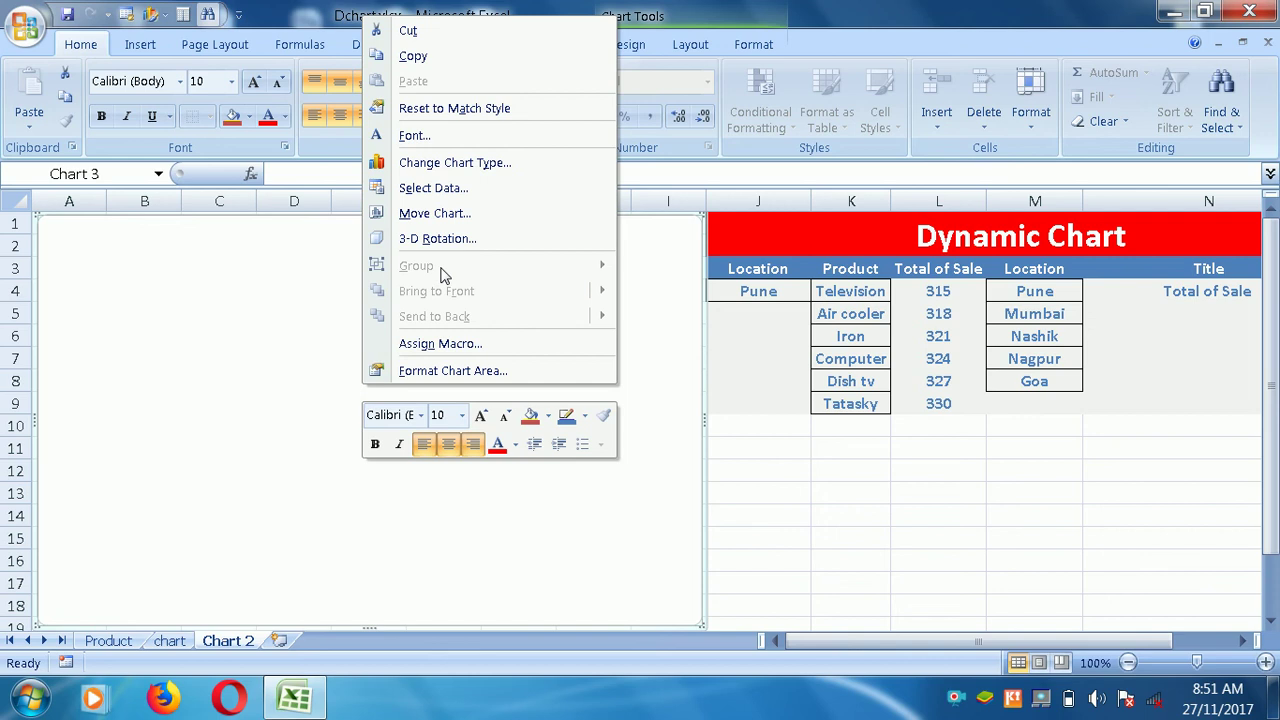
left_click(433, 188)
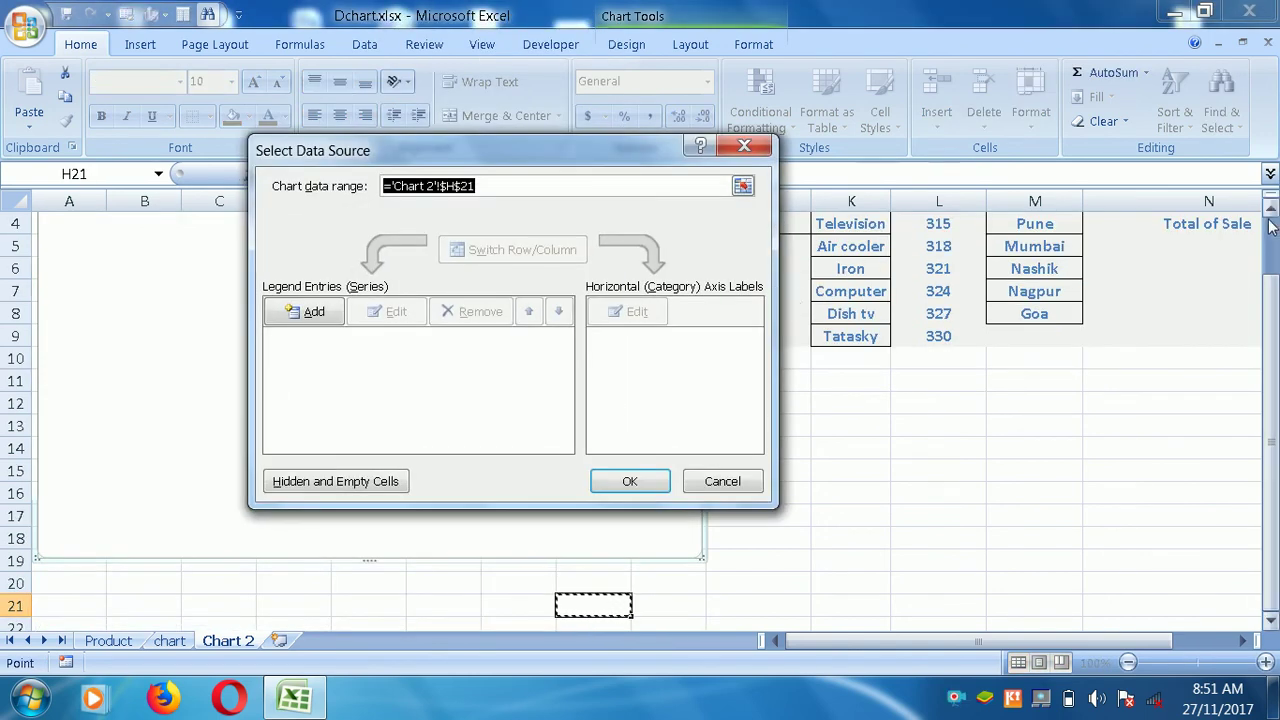
scroll(1270, 226, "up", 1)
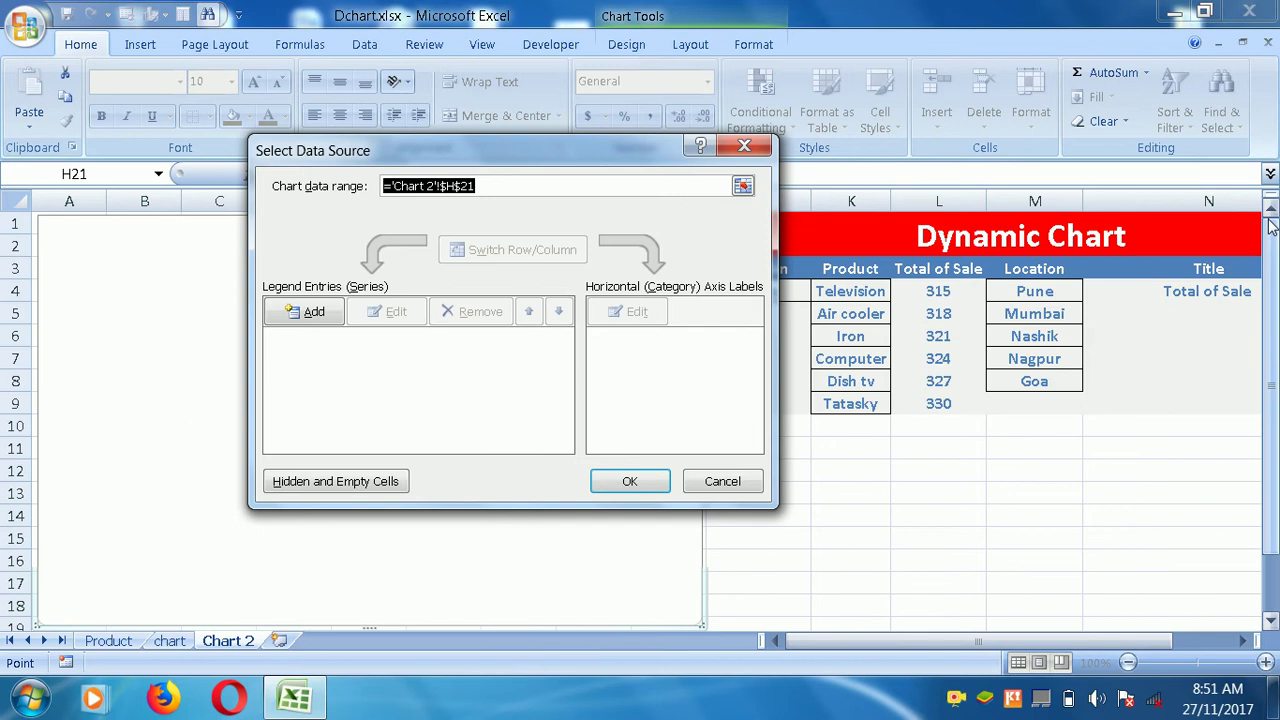
left_click(848, 274)
key("shift+Right")
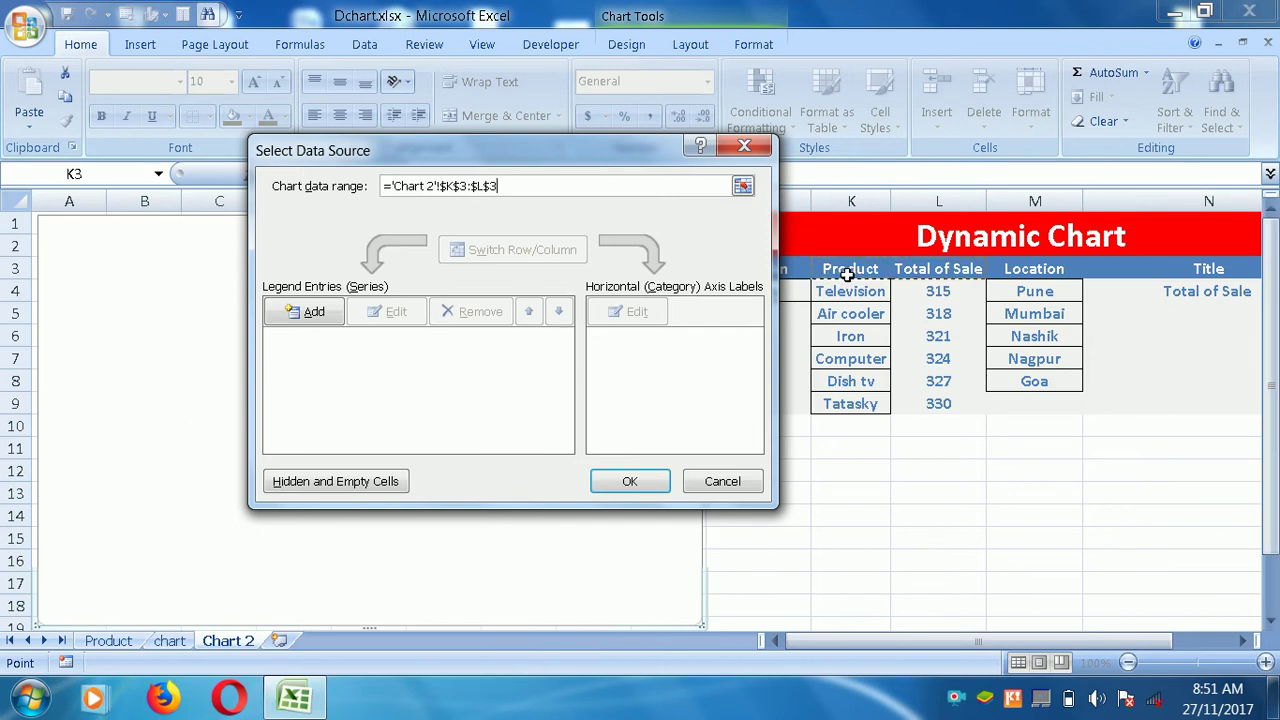
key("shift+Down")
key("shift+Down")
key("shift+Down")
key("shift+Down")
key("shift+Down")
key("shift+Down")
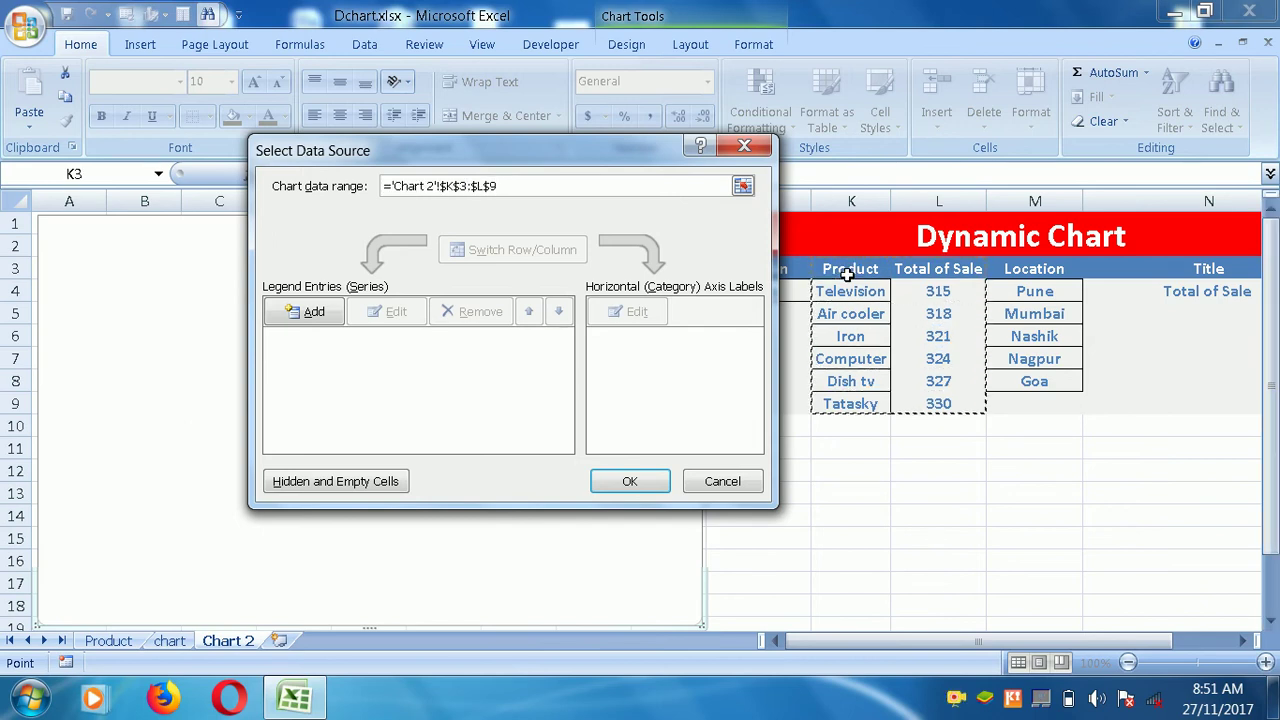
left_click(318, 312)
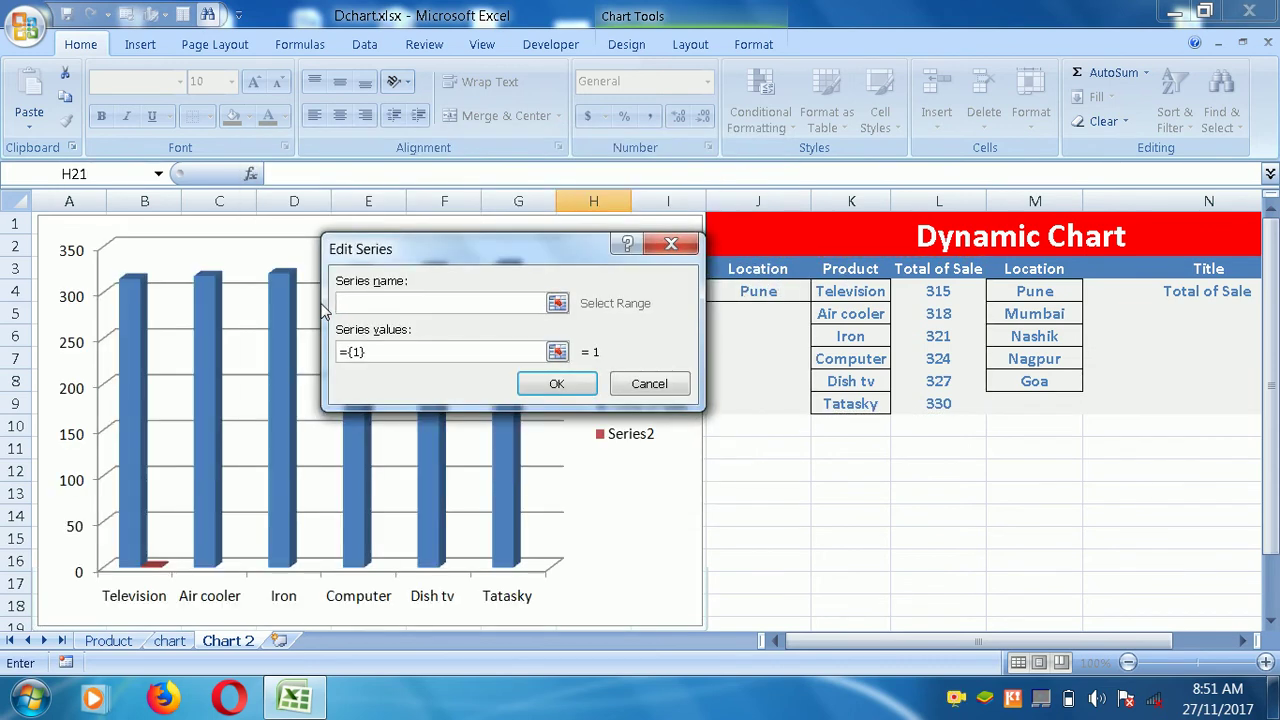
left_click(673, 389)
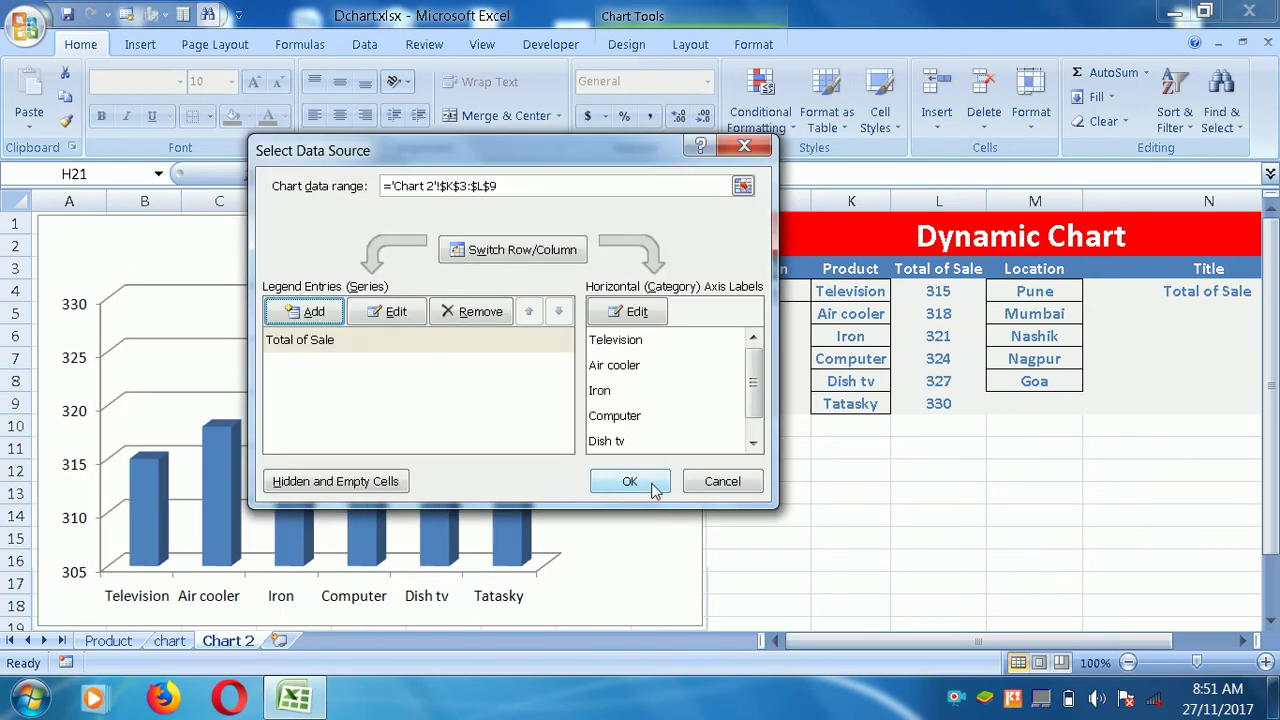
left_click(630, 482)
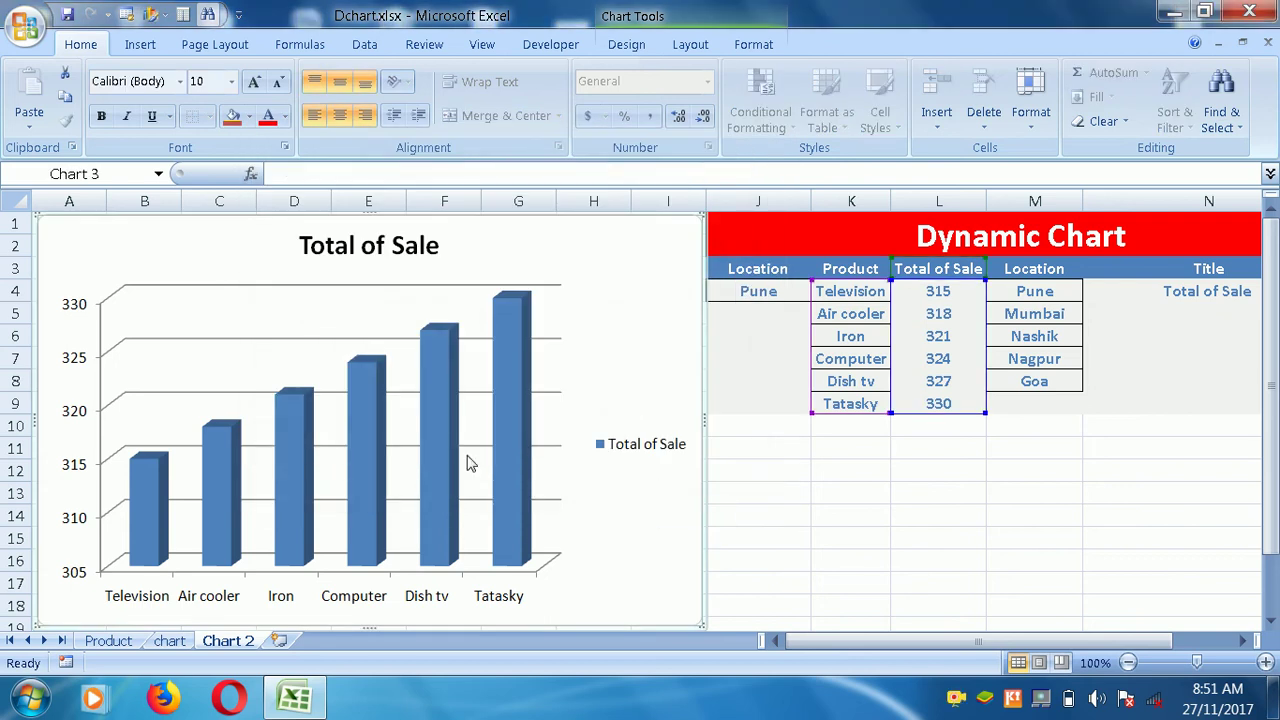
Delete the horizontal gridlines from the column chart.
left_click(341, 306)
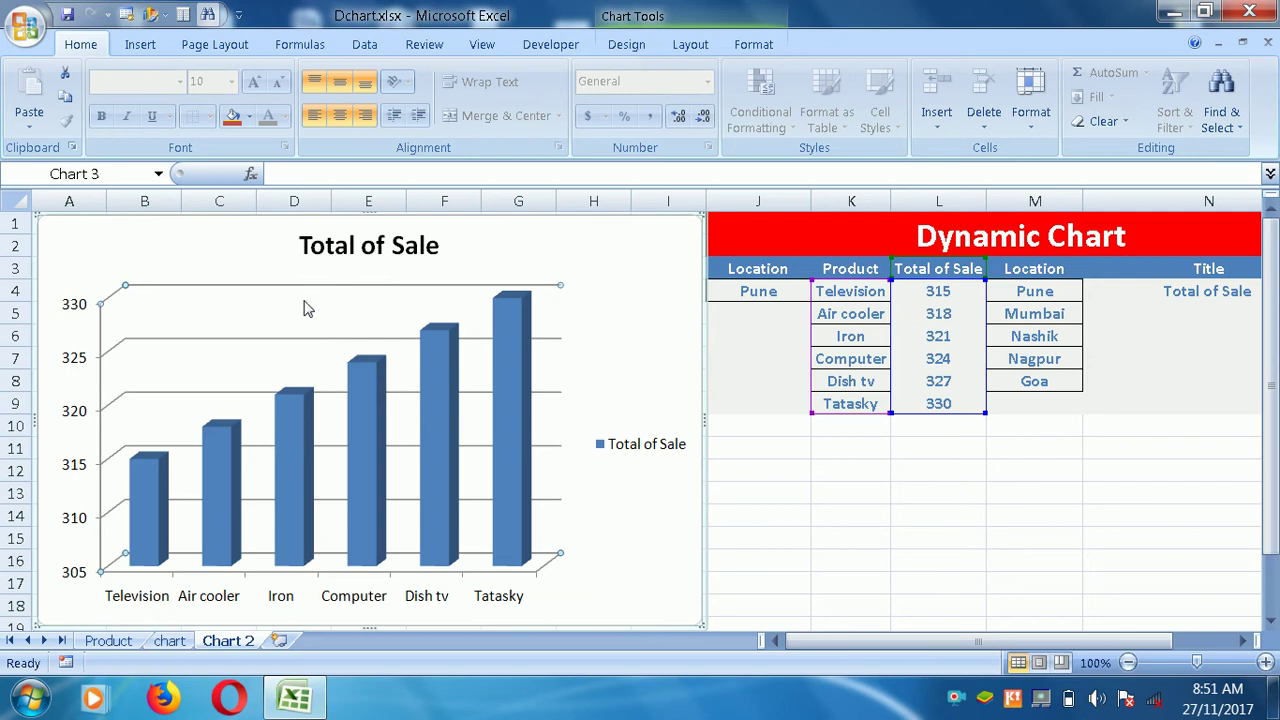
left_click(145, 341)
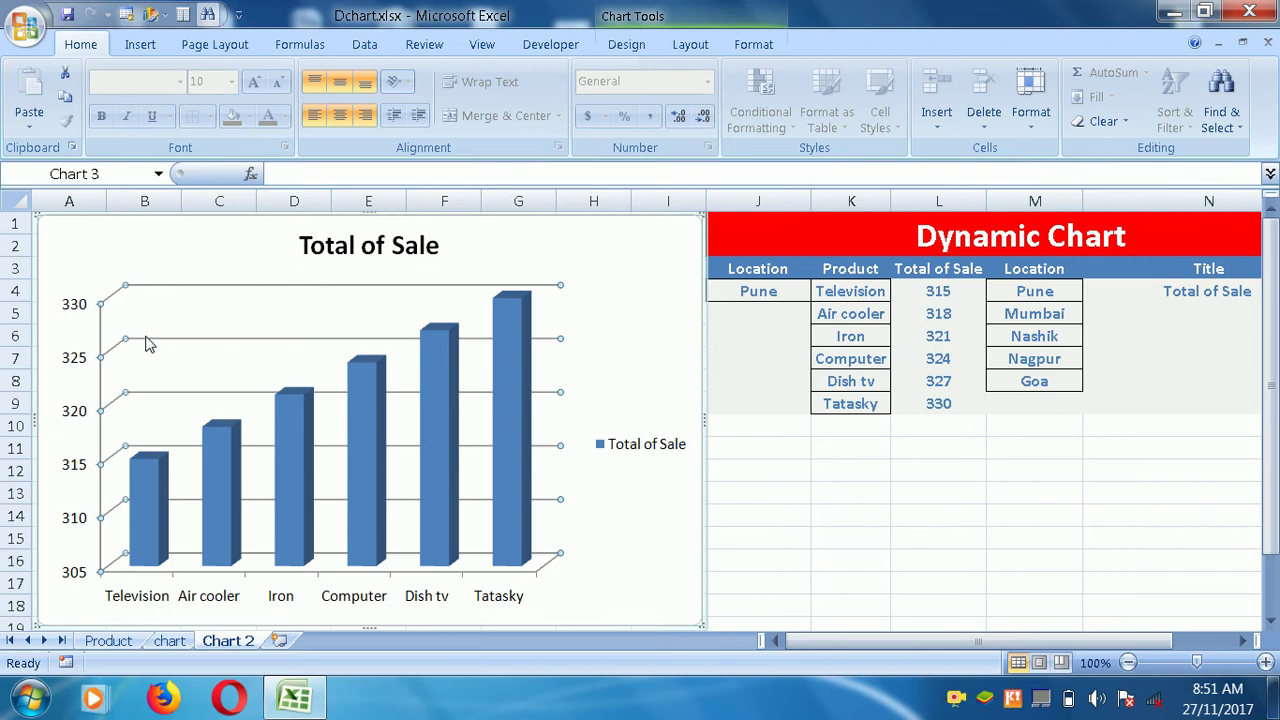
key("Delete")
left_click(269, 306)
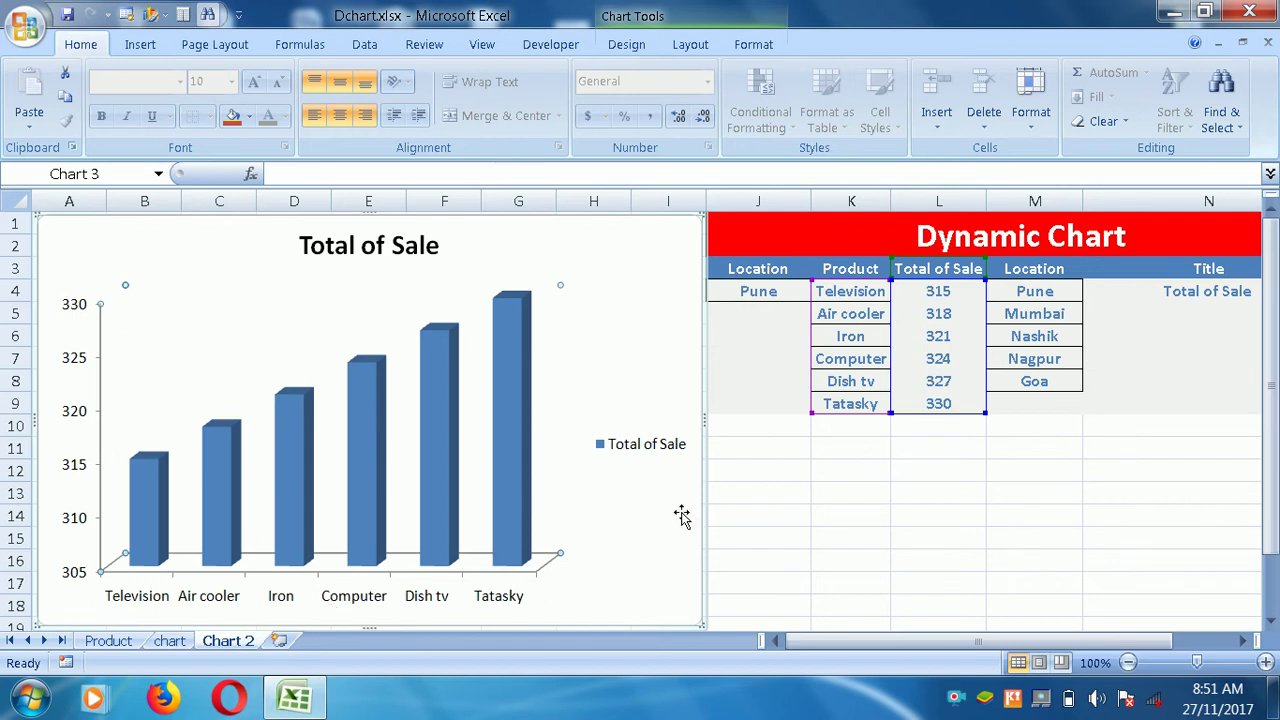
Format the Total of Sale series fill so its colors vary by point.
left_click(515, 445)
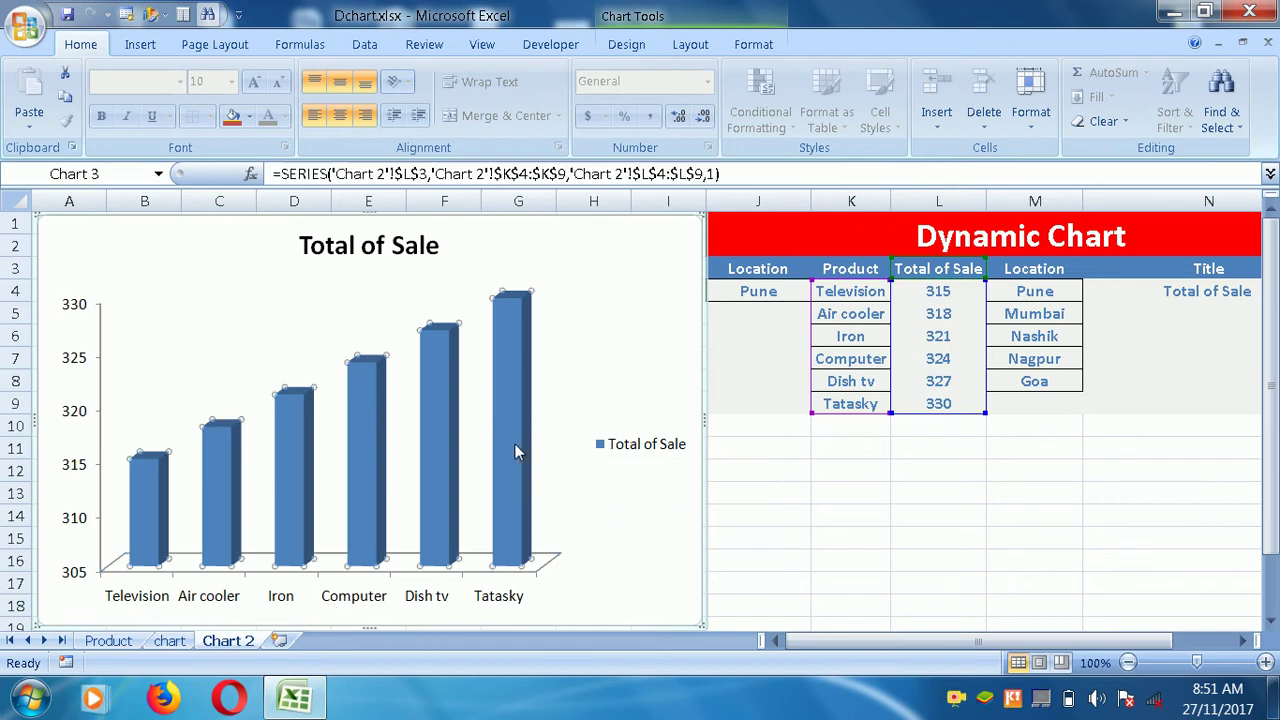
right_click(515, 444)
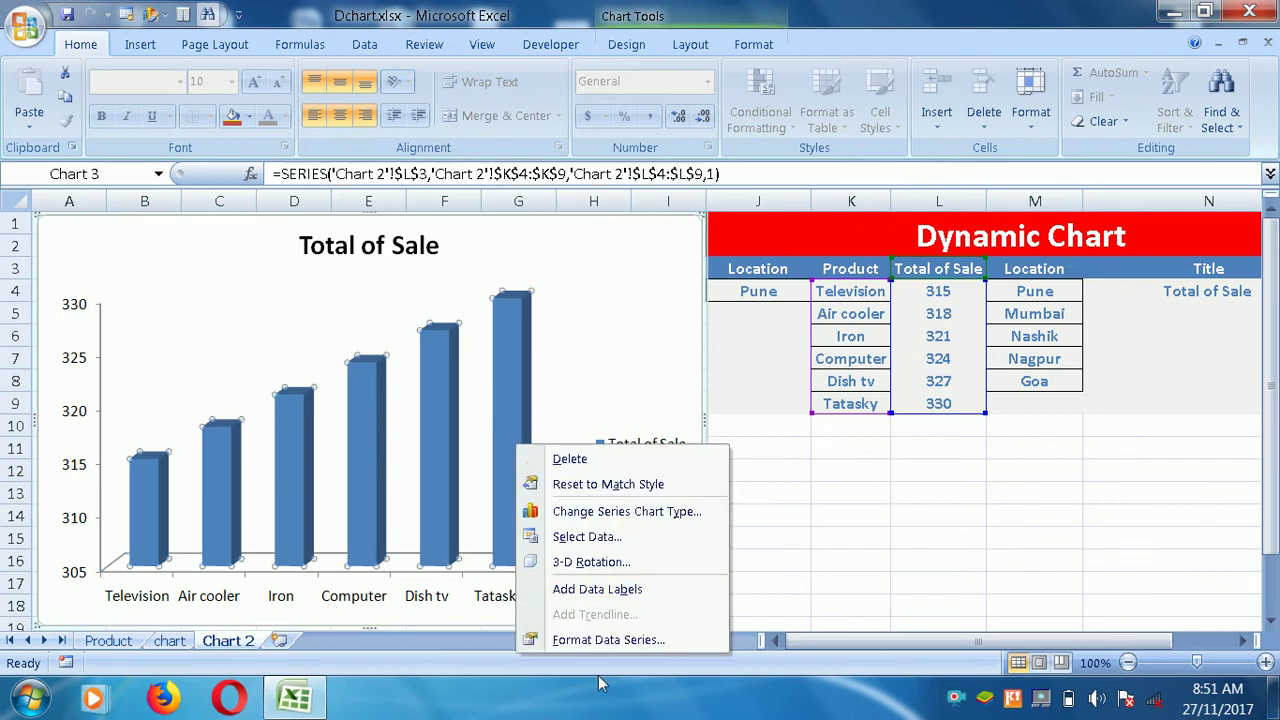
left_click(605, 640)
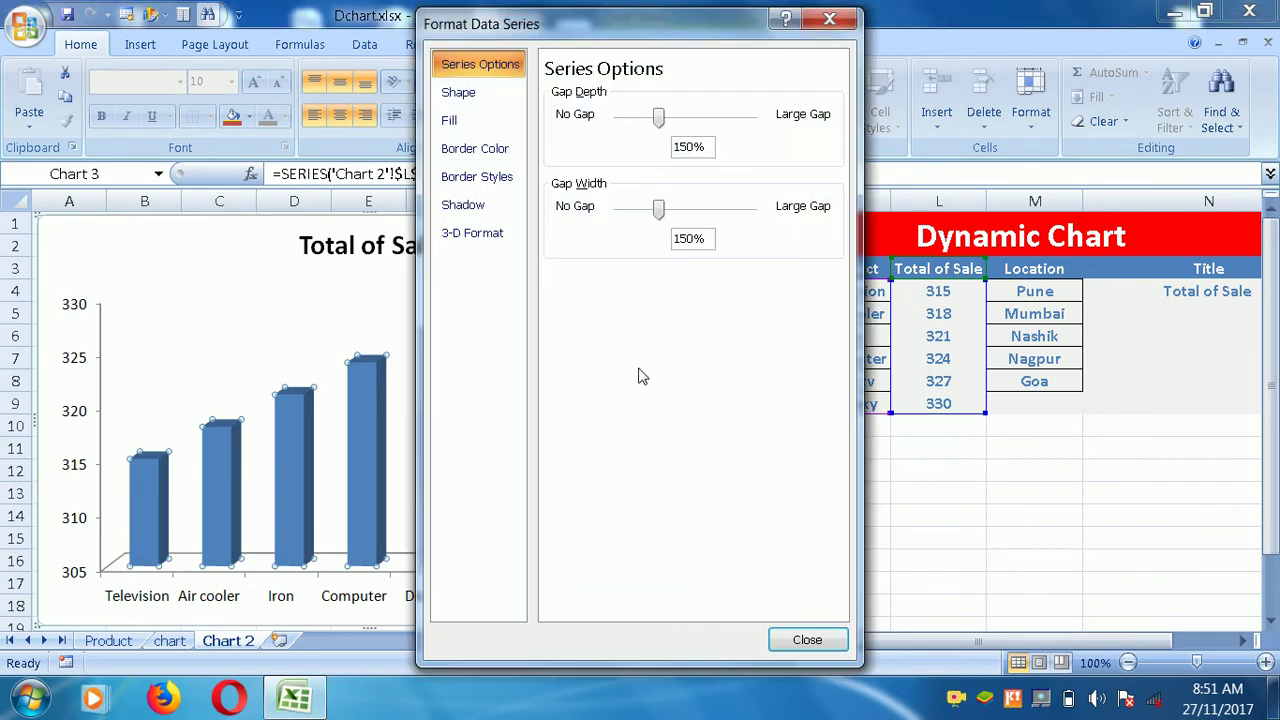
left_click(460, 120)
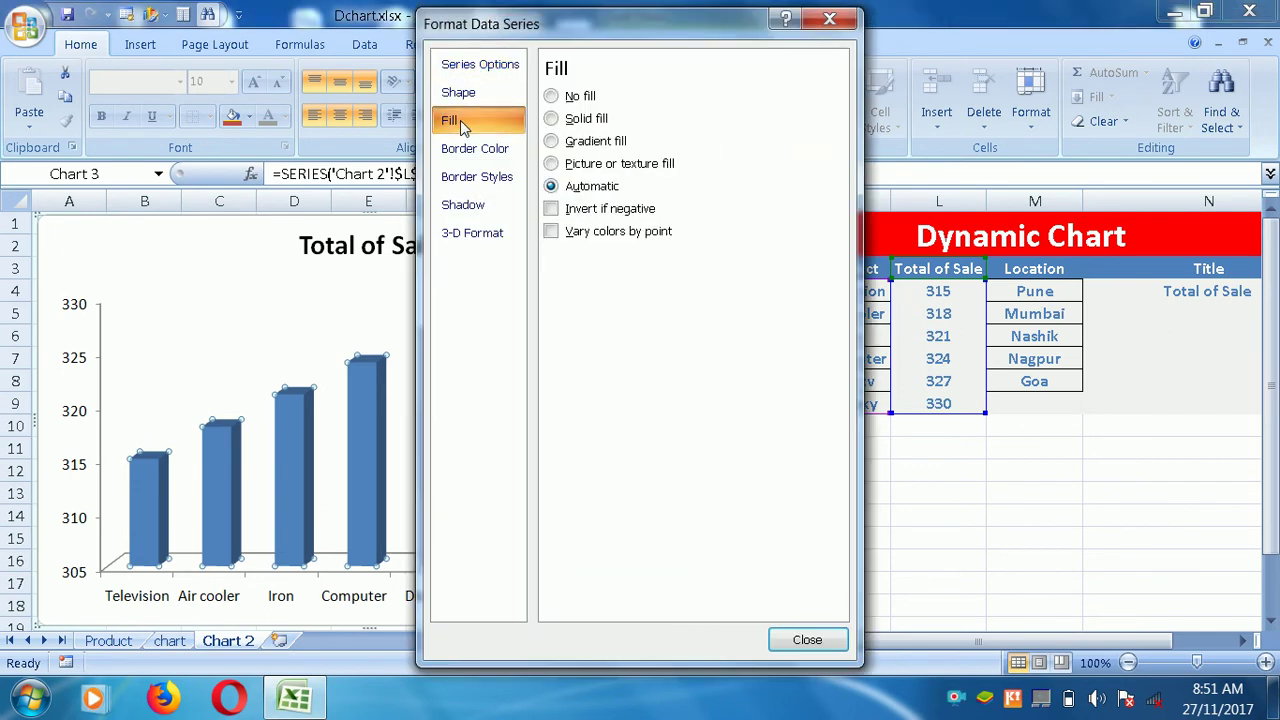
left_click(551, 233)
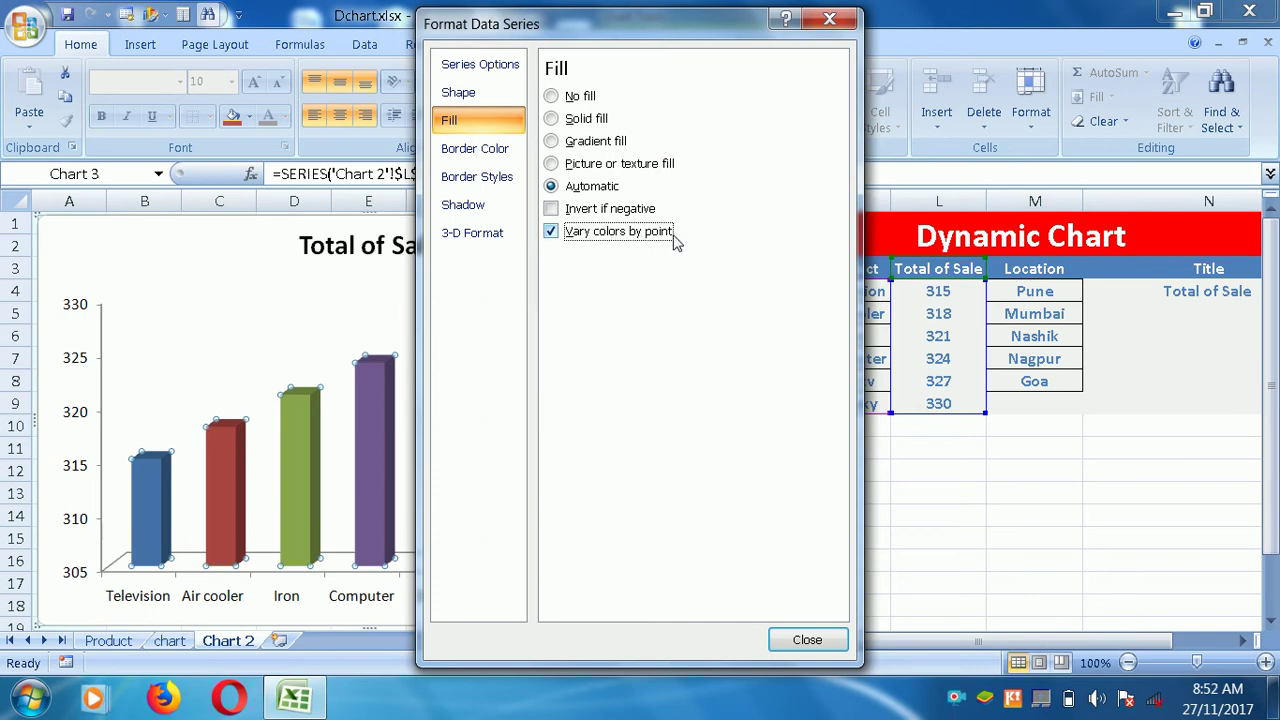
left_click(805, 642)
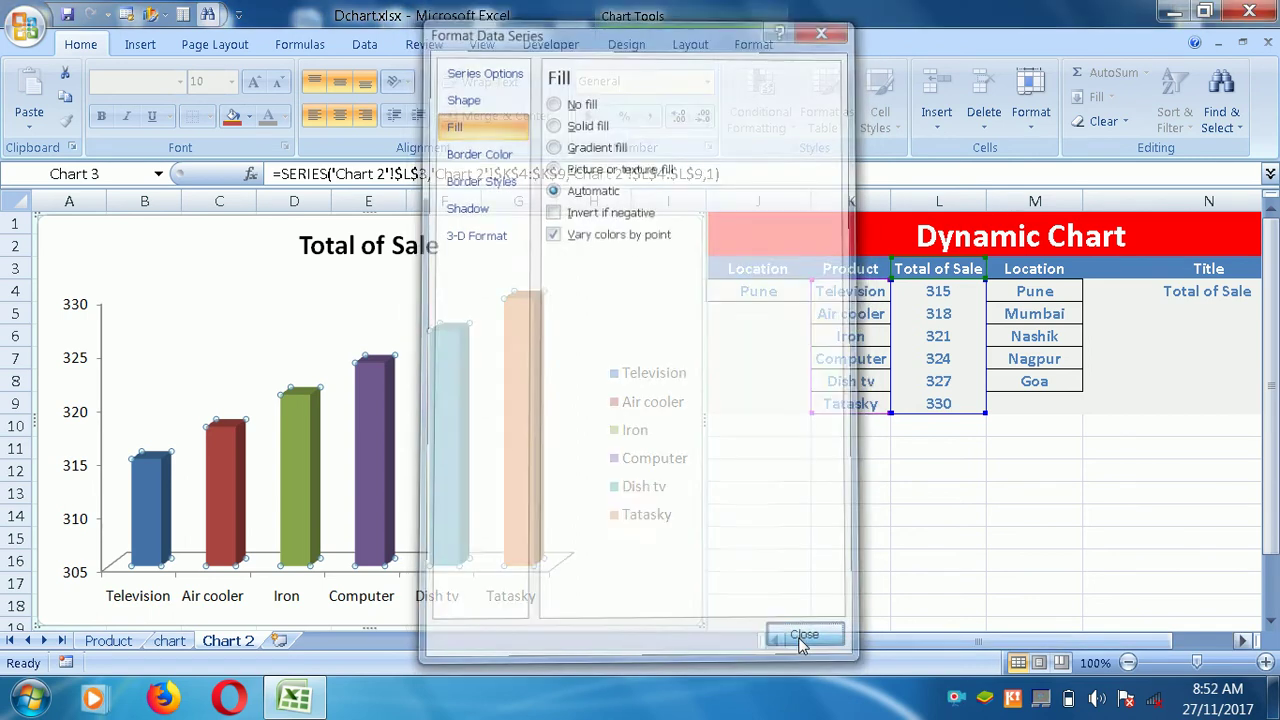
Delete the product legend from the chart.
mouse_move(525, 358)
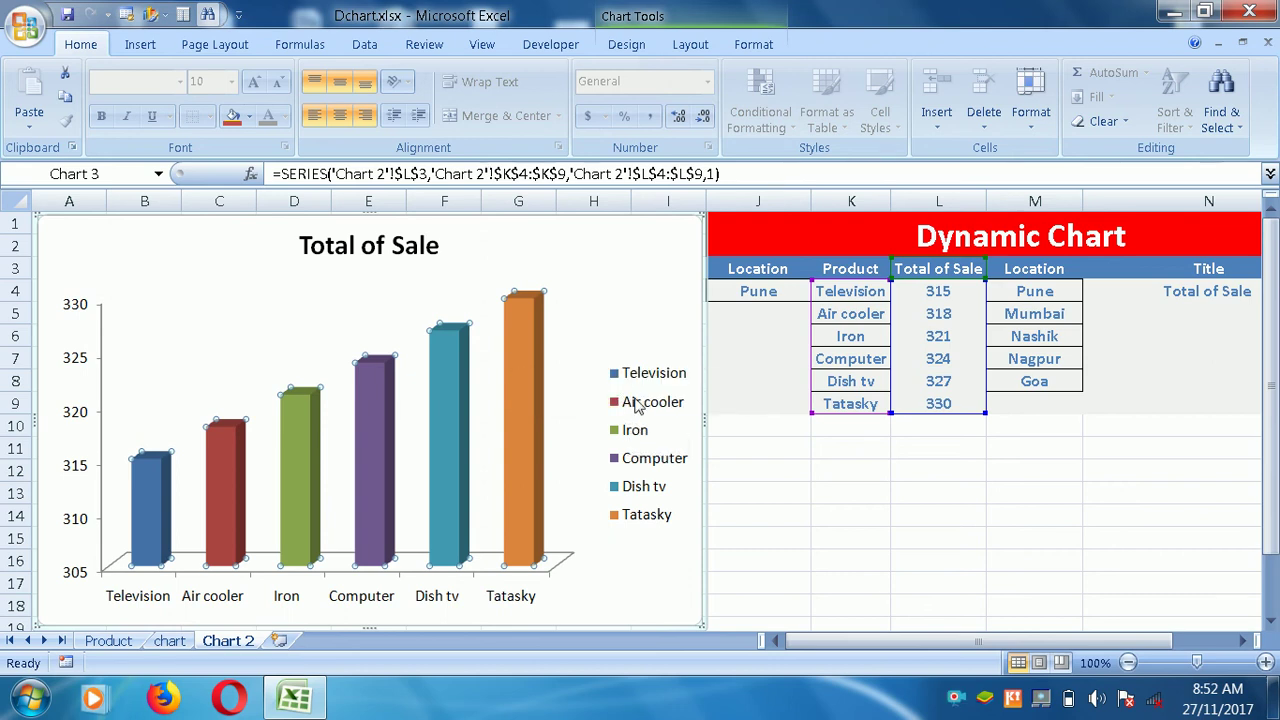
left_click(640, 388)
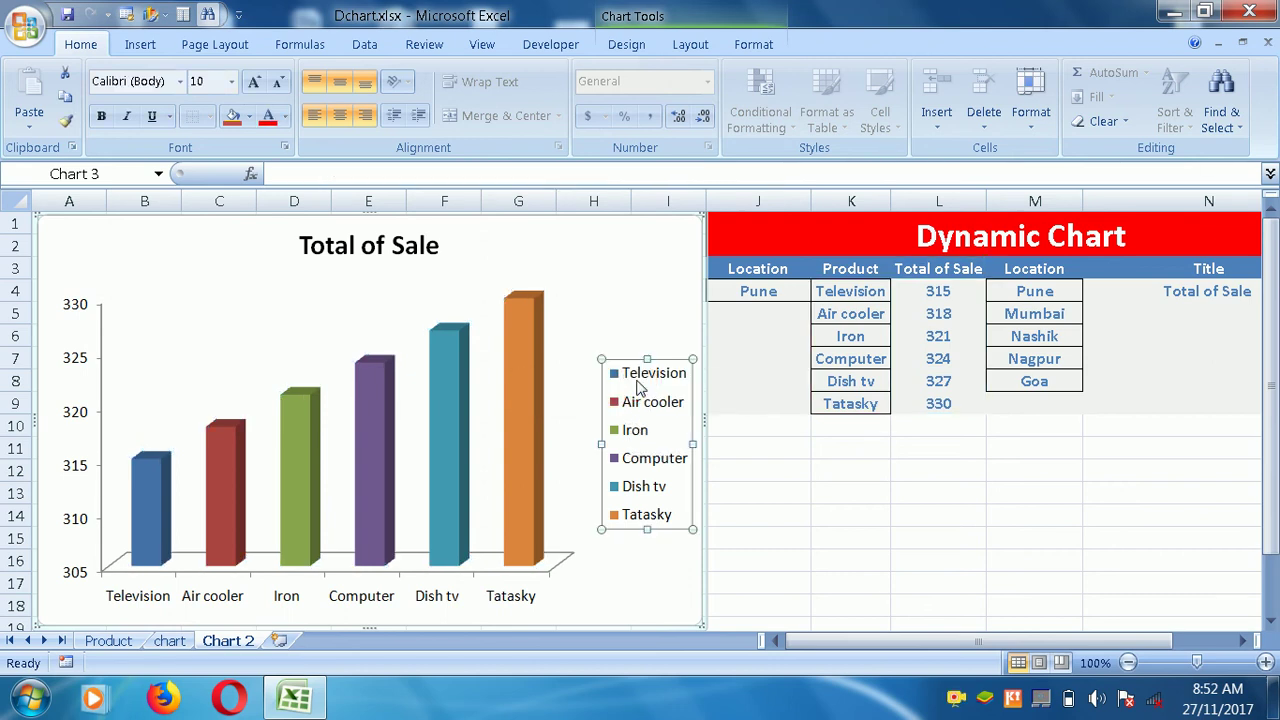
key("Delete")
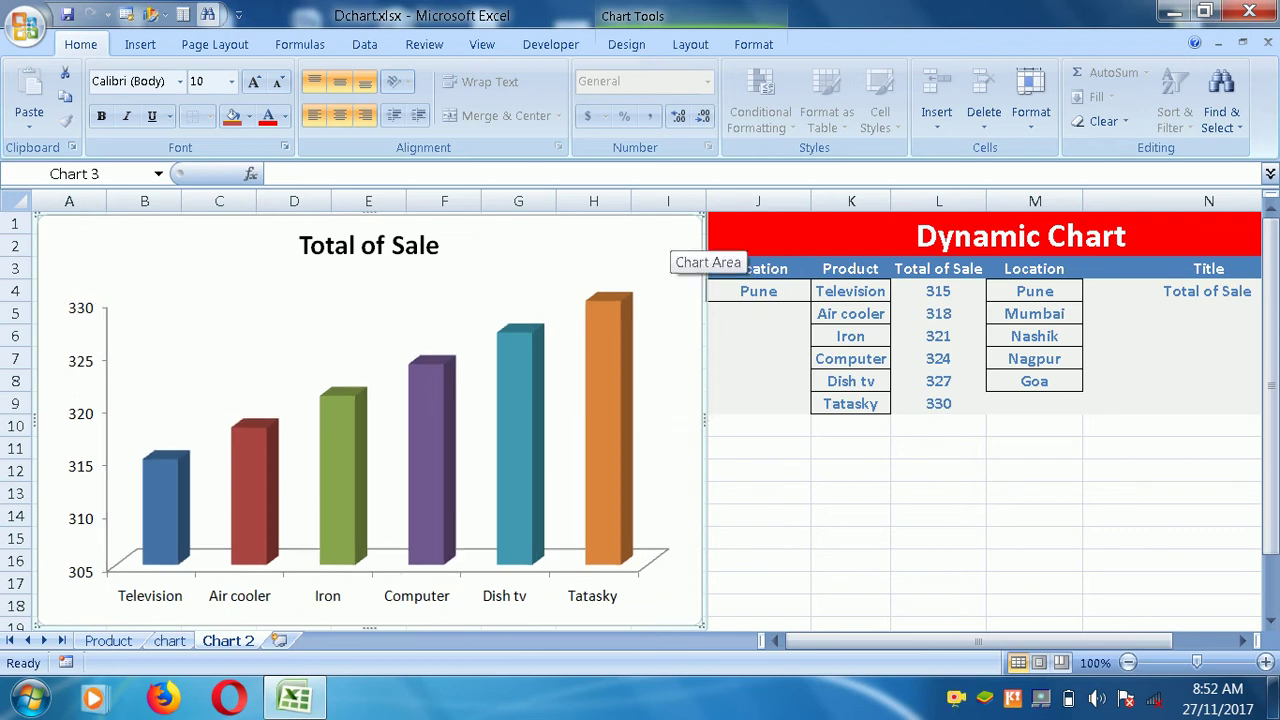
Examine the fill, border and shadow formatting options of the column series, leaving them as they are.
left_click(616, 305)
right_click(617, 314)
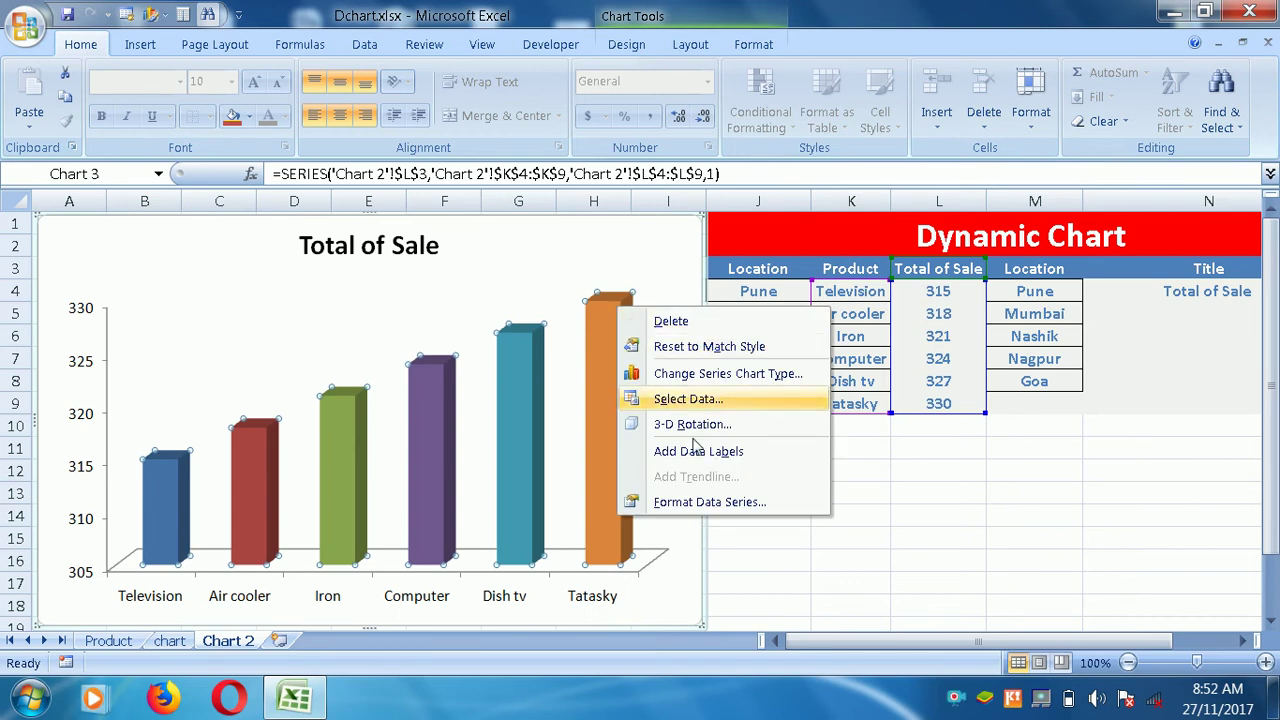
left_click(690, 508)
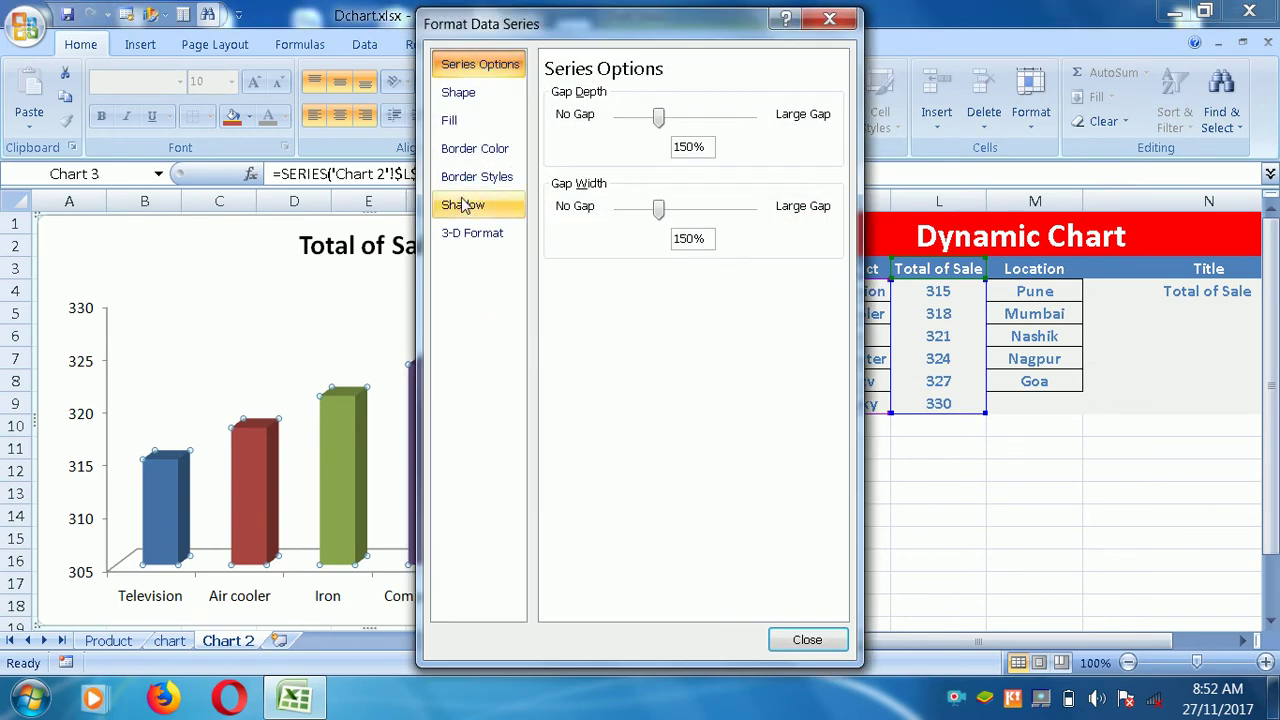
left_click(478, 121)
left_click(483, 150)
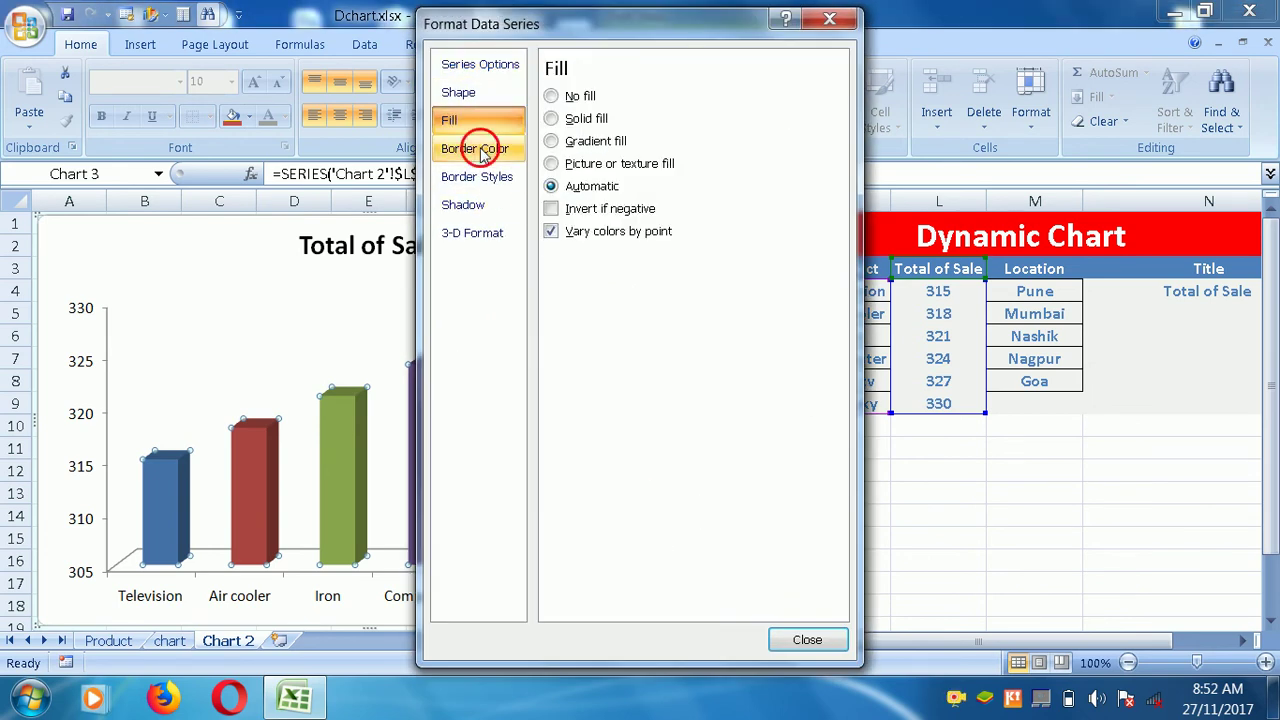
left_click(485, 176)
left_click(479, 203)
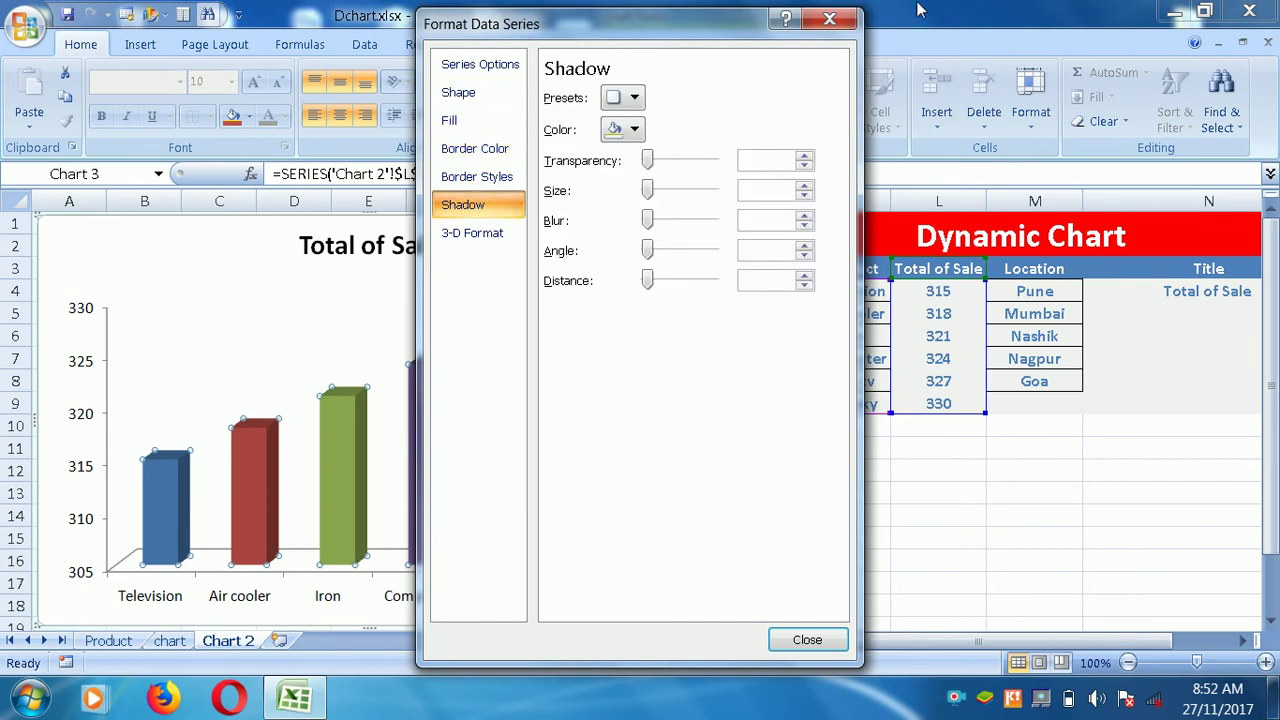
left_click(829, 20)
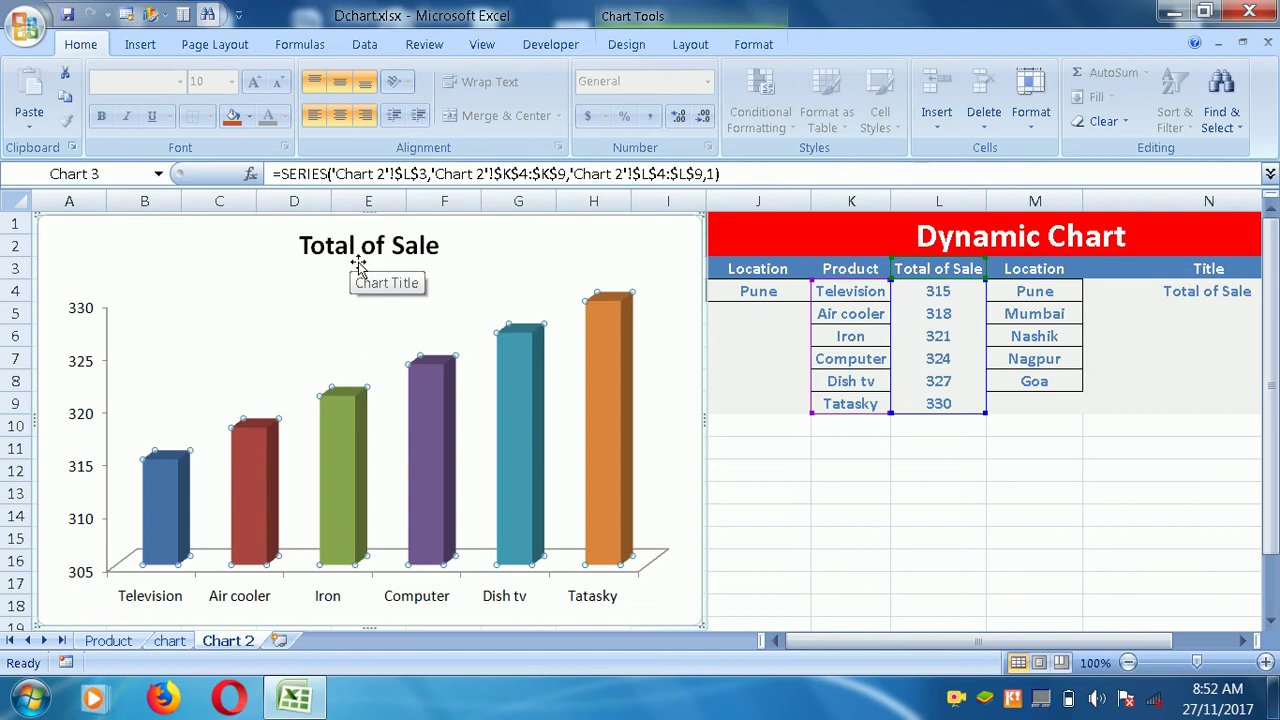
Examine the fill, border and shadow formatting options of the chart title, leaving them as they are.
right_click(355, 257)
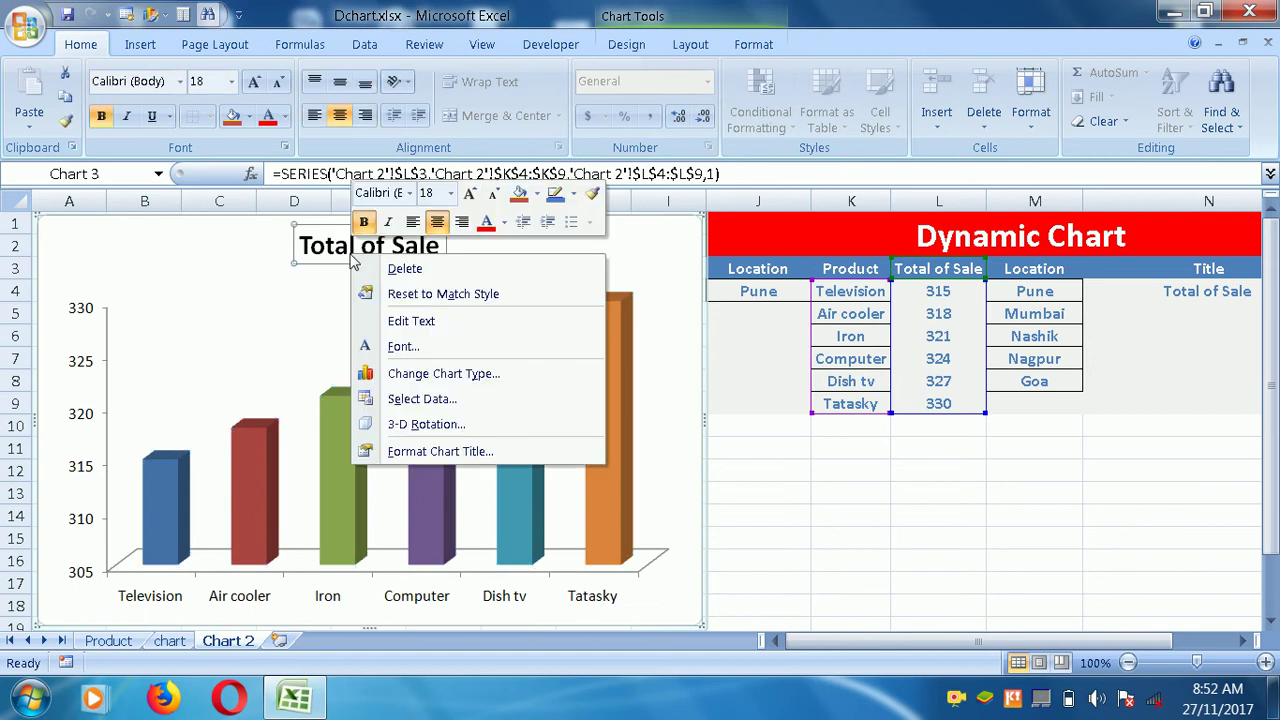
left_click(400, 451)
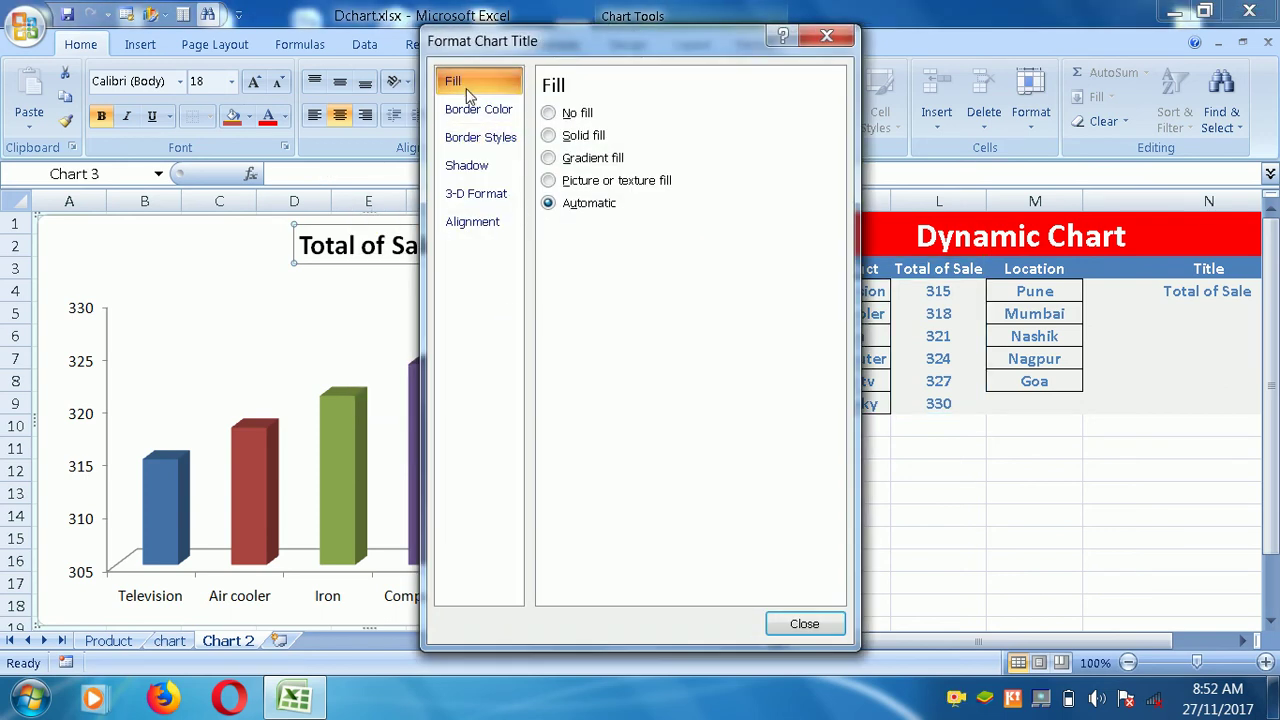
left_click(478, 118)
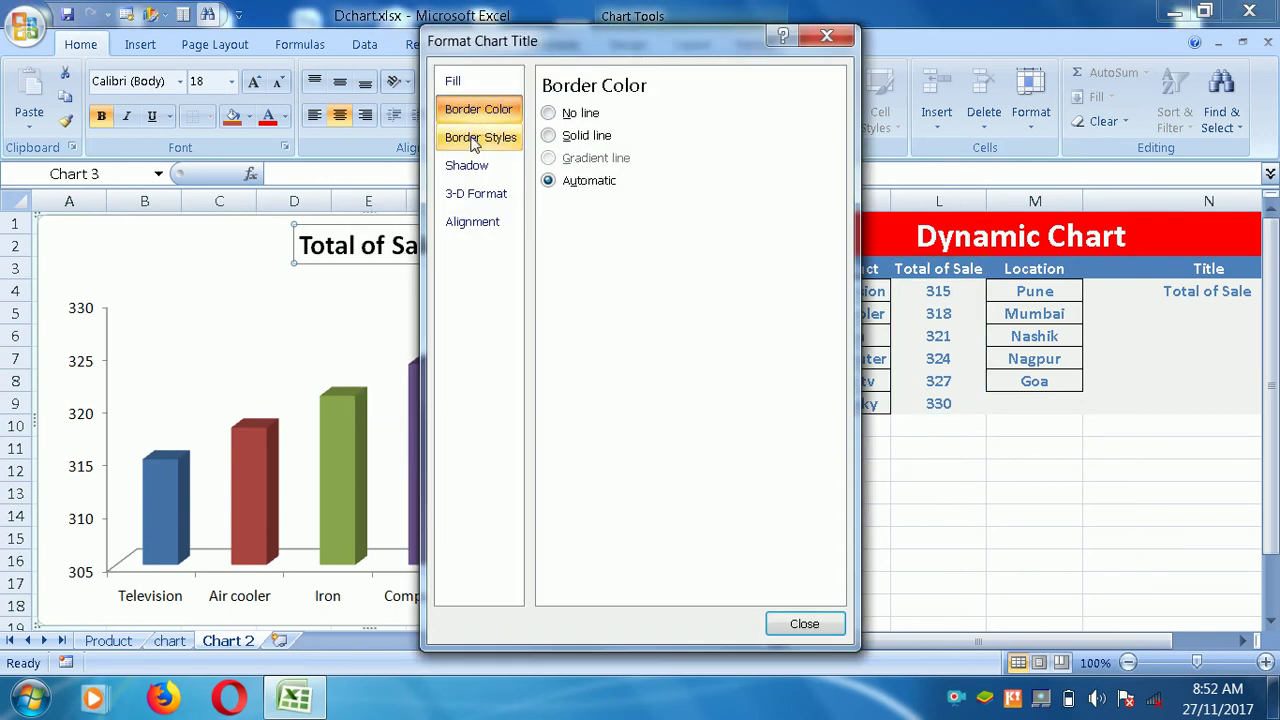
left_click(479, 138)
left_click(474, 166)
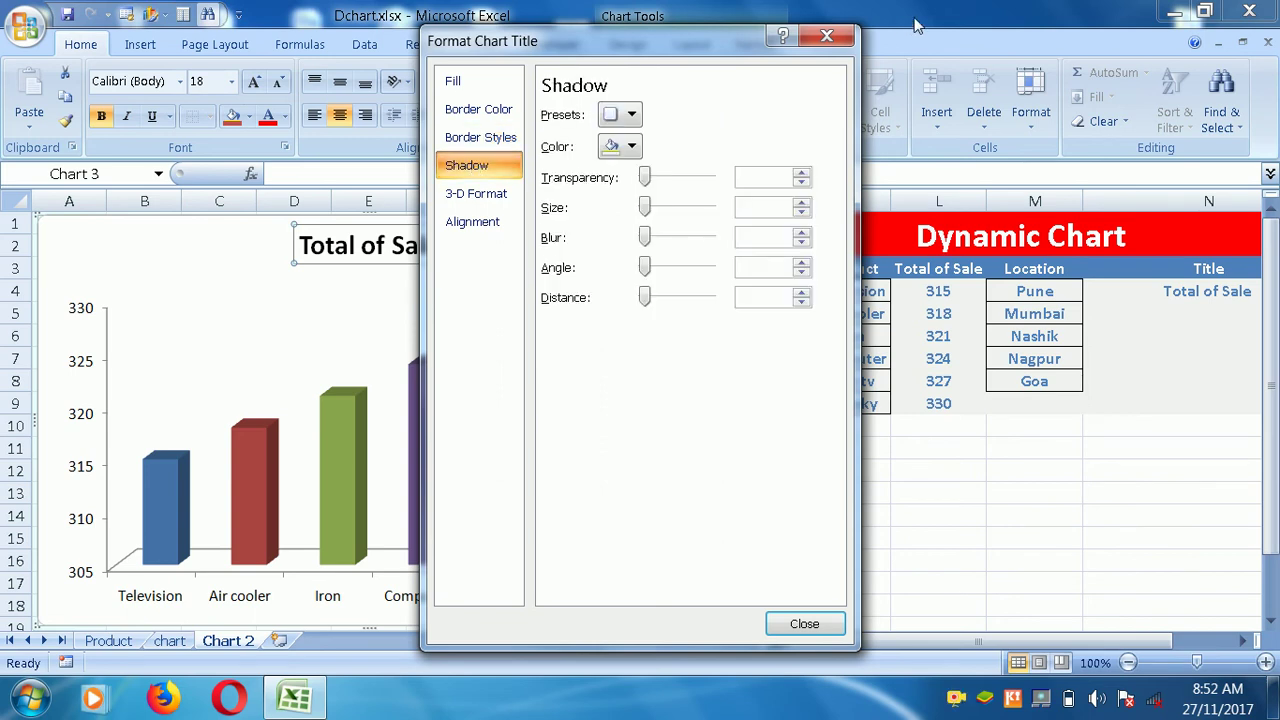
left_click(826, 37)
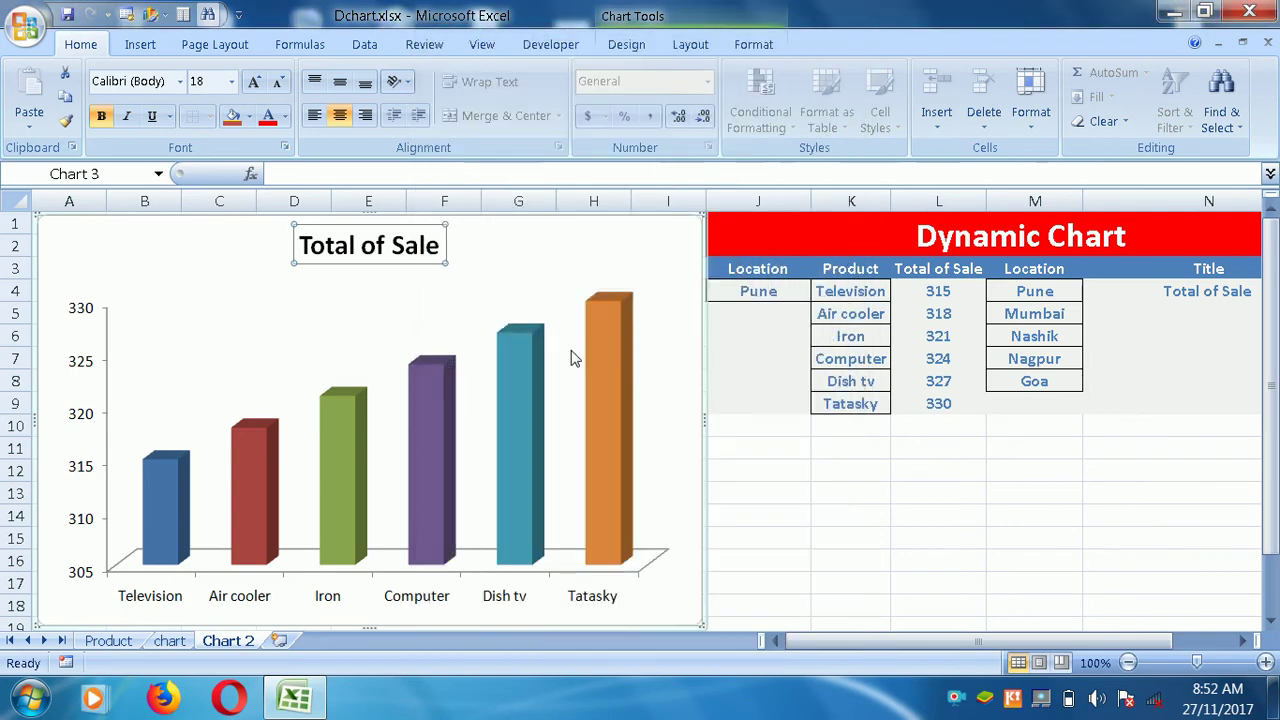
Add data labels to the columns of the Total of Sale series and deselect the chart.
left_click(594, 348)
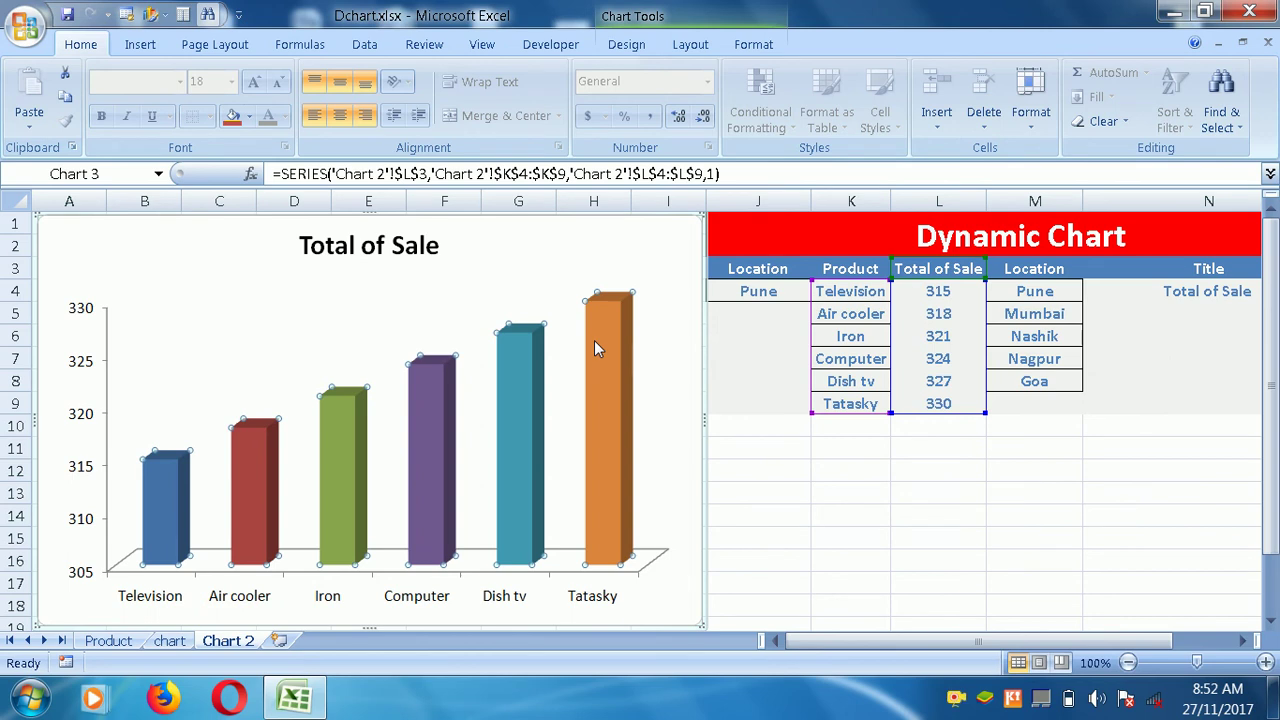
right_click(594, 348)
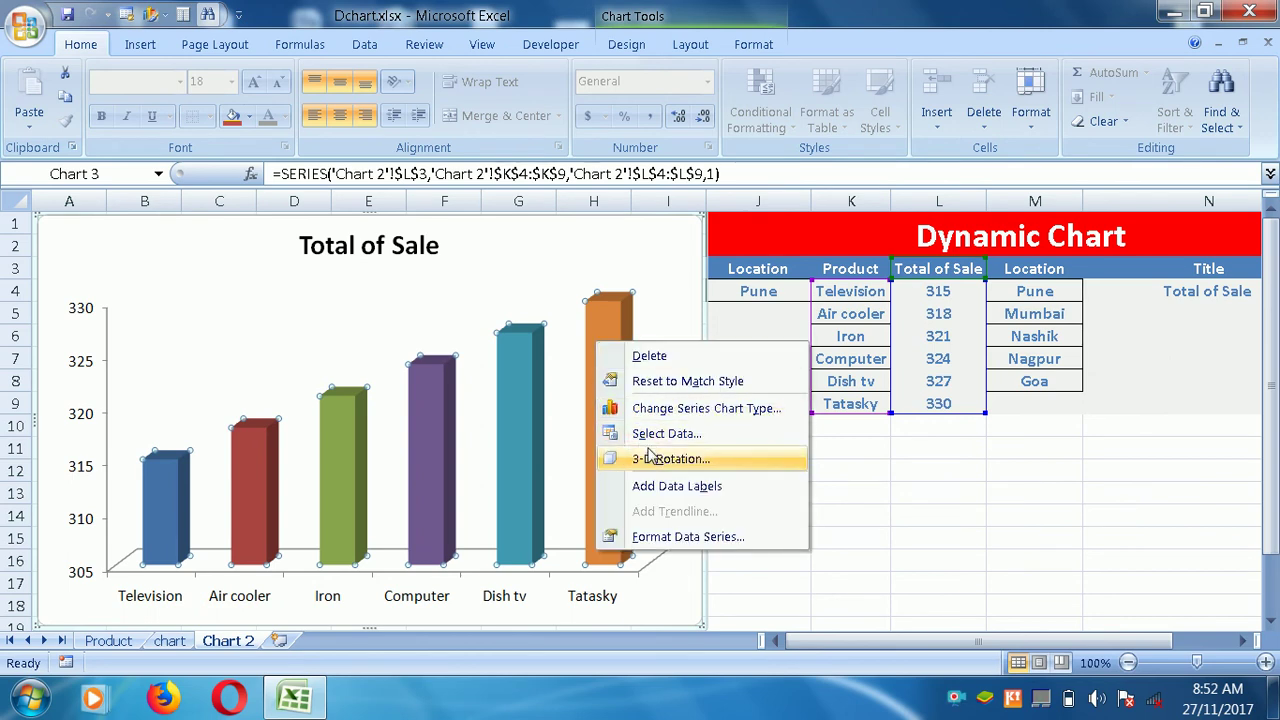
left_click(657, 485)
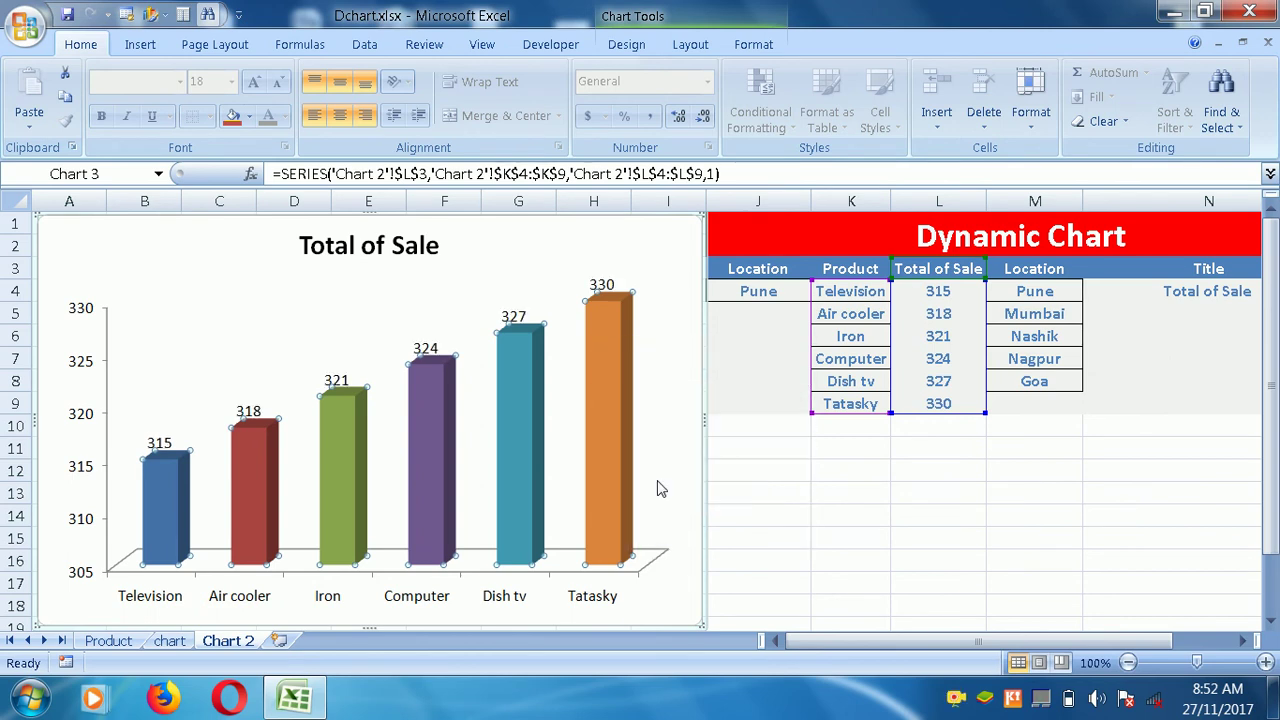
left_click(486, 243)
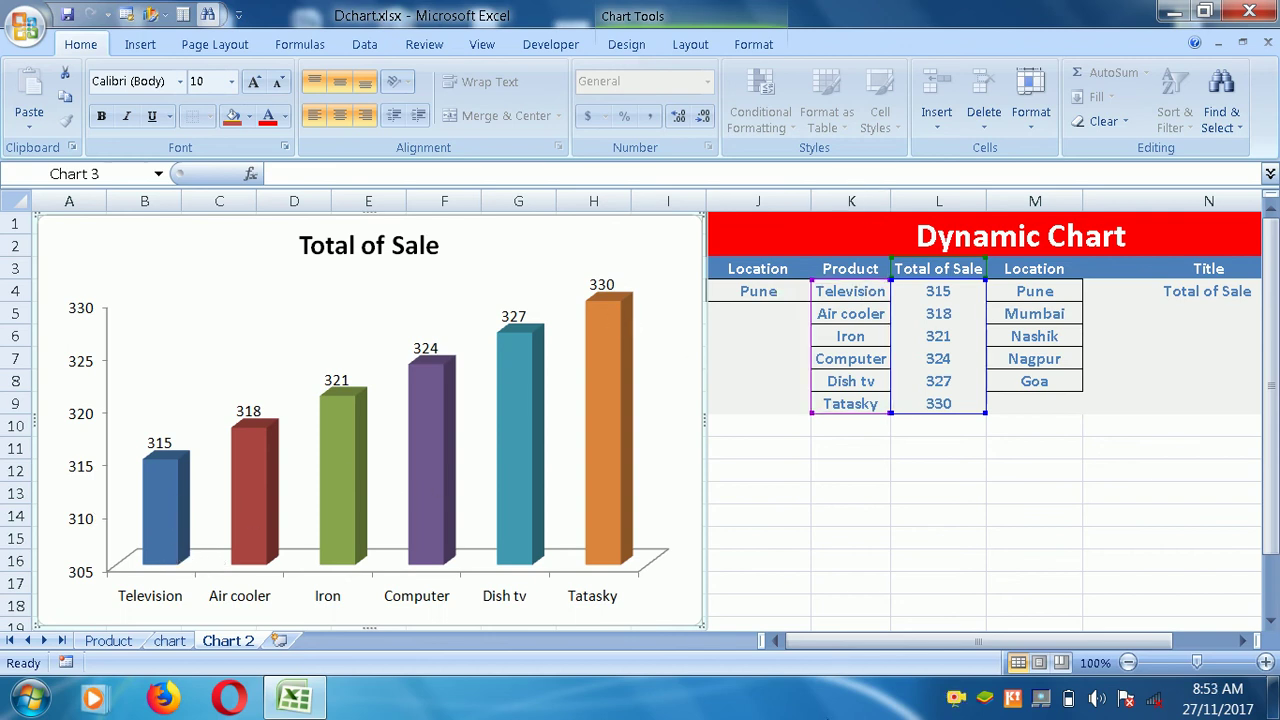
left_click(666, 421)
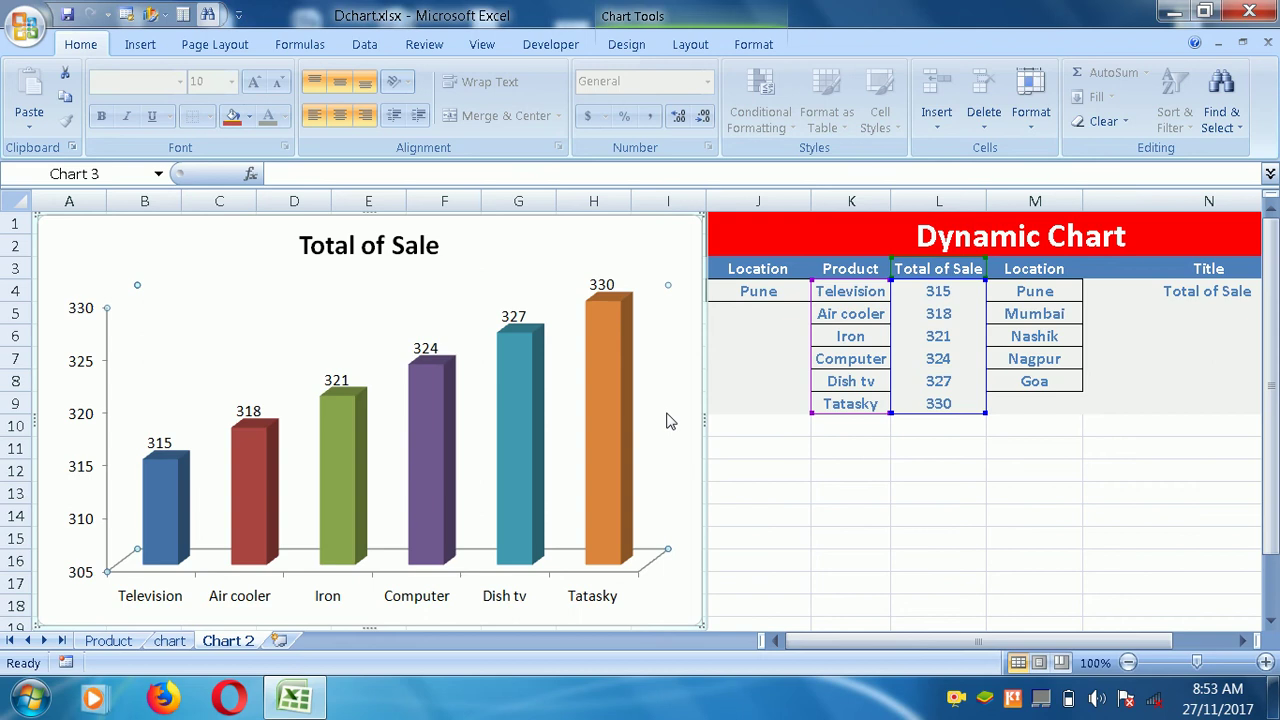
left_click(815, 470)
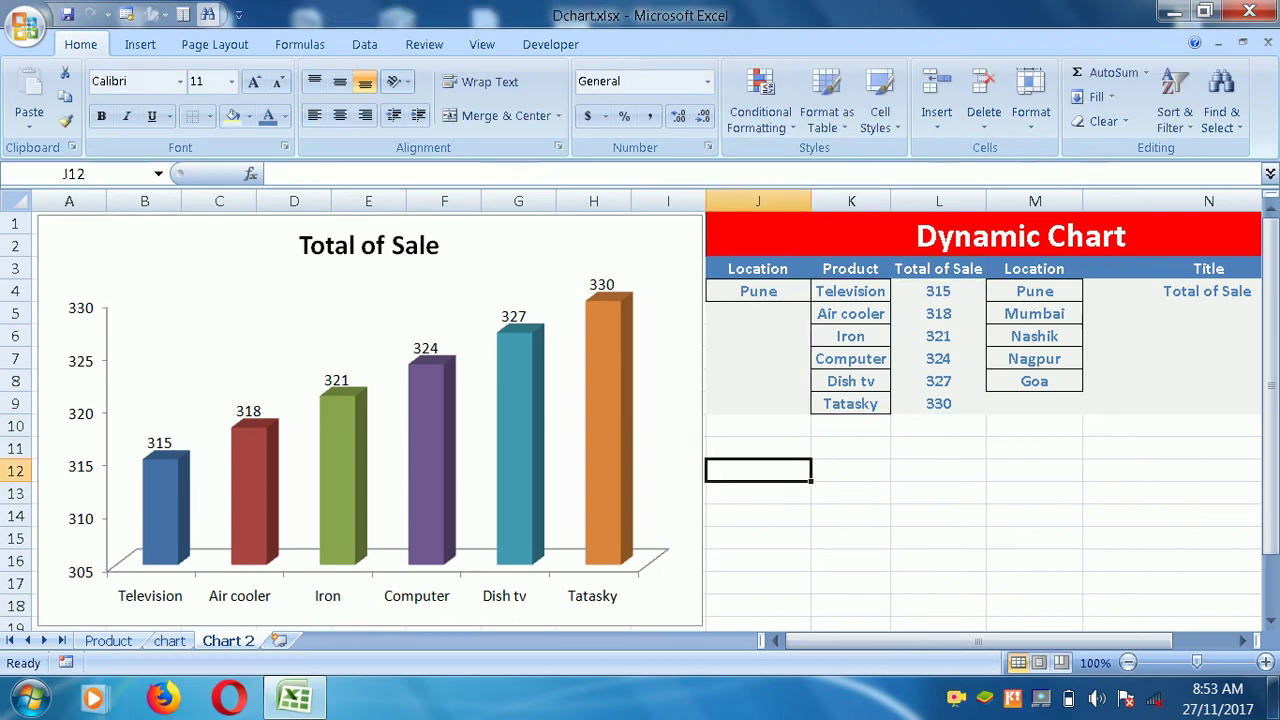